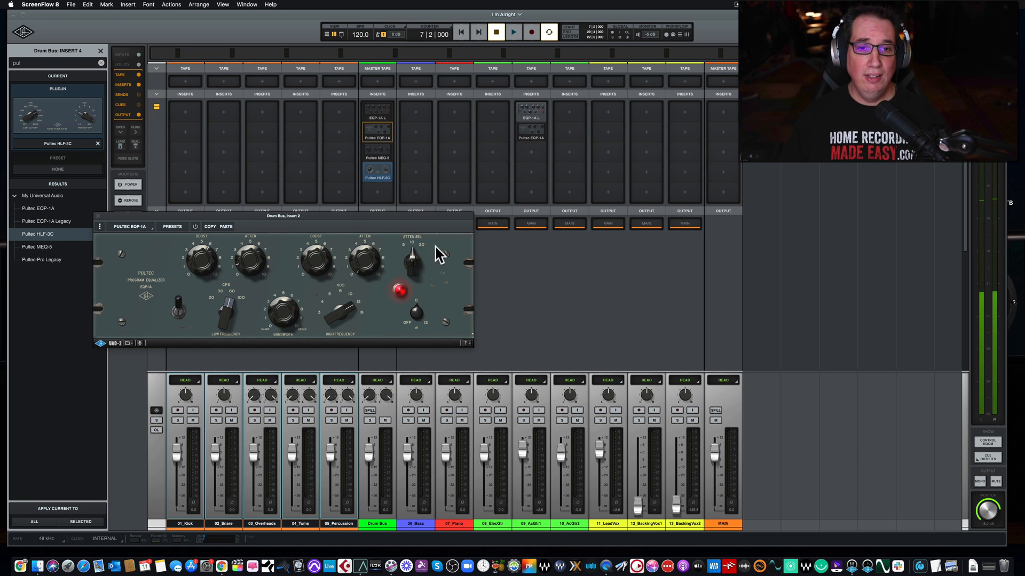
pyautogui.moveTo(339, 213); pyautogui.dragTo(356, 213)
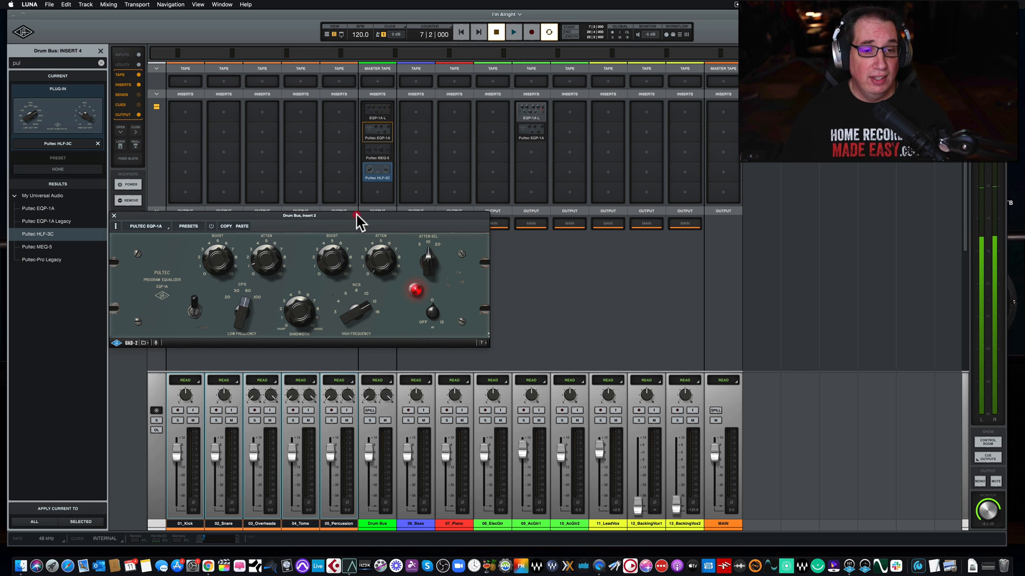
pyautogui.moveTo(356, 213); pyautogui.dragTo(368, 223)
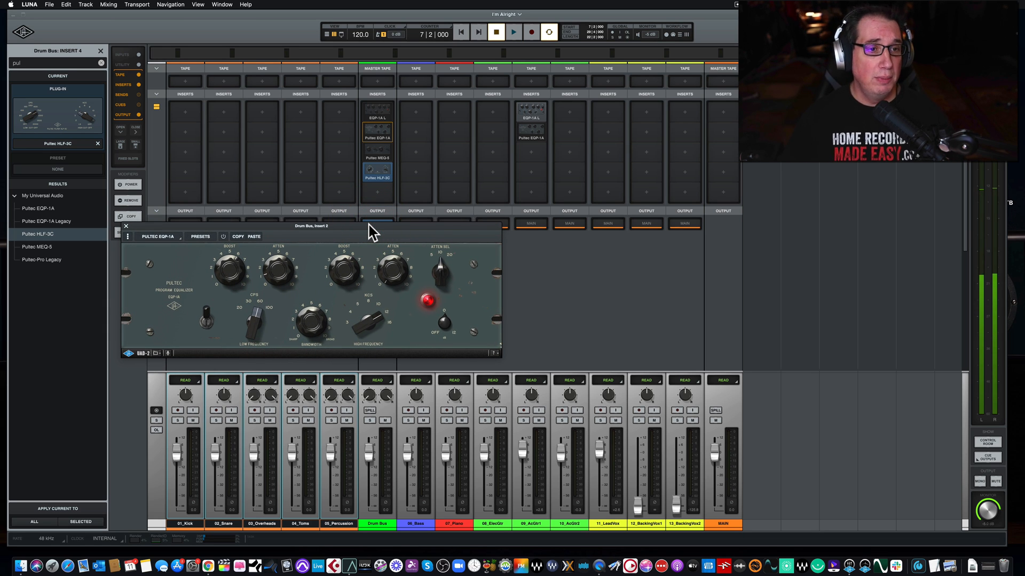
pyautogui.moveTo(369, 224); pyautogui.dragTo(360, 177)
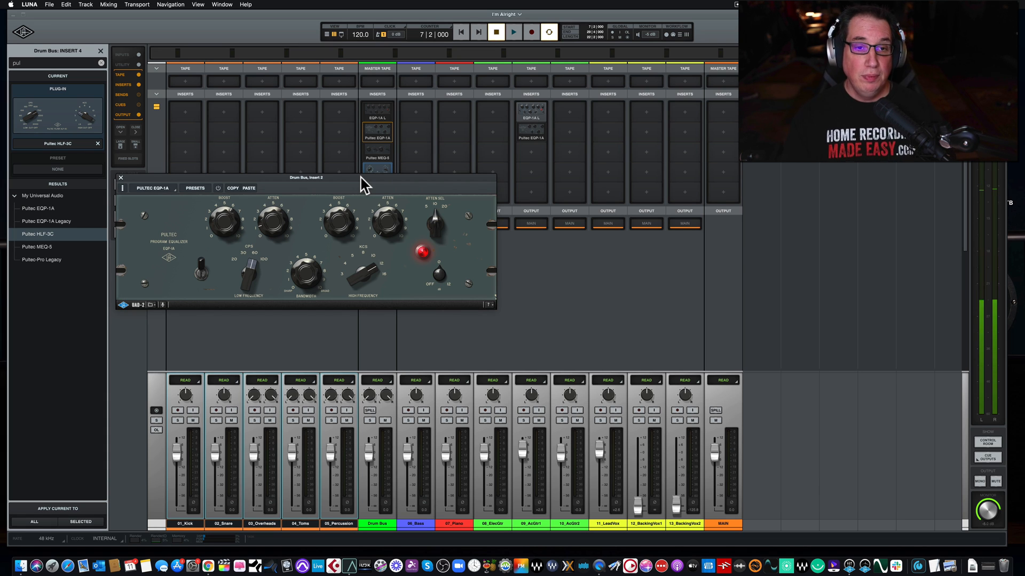
pyautogui.moveTo(345, 181); pyautogui.dragTo(364, 172)
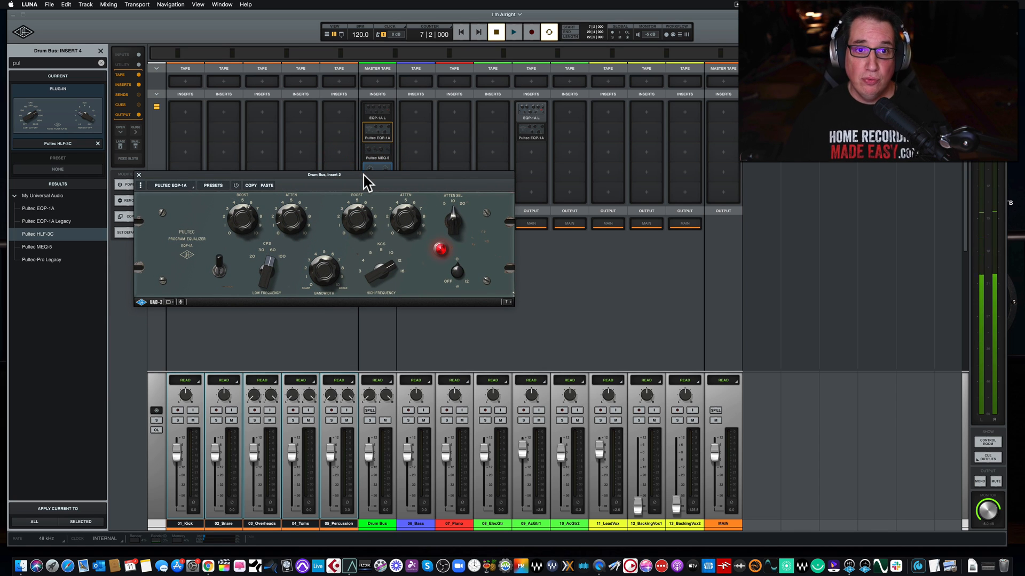
pyautogui.moveTo(364, 172); pyautogui.dragTo(375, 181)
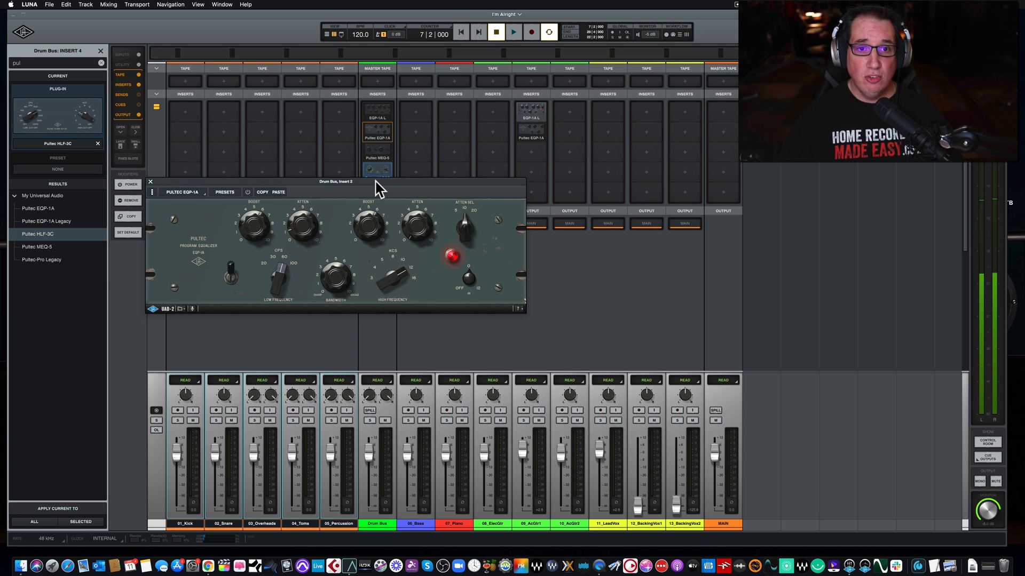
pyautogui.moveTo(377, 188); pyautogui.dragTo(375, 198)
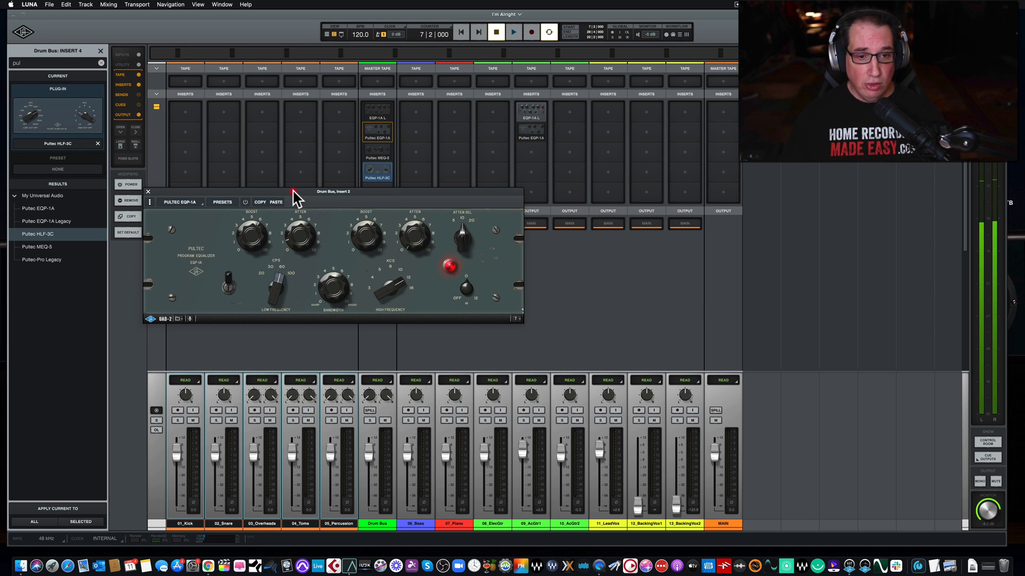
pyautogui.moveTo(293, 190); pyautogui.dragTo(296, 191)
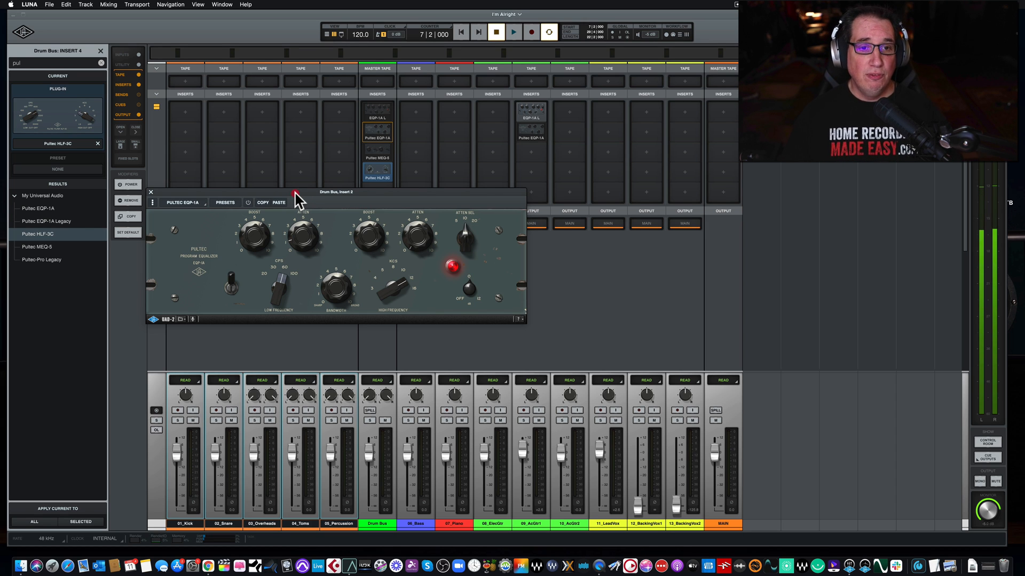
pyautogui.moveTo(296, 191); pyautogui.dragTo(301, 195)
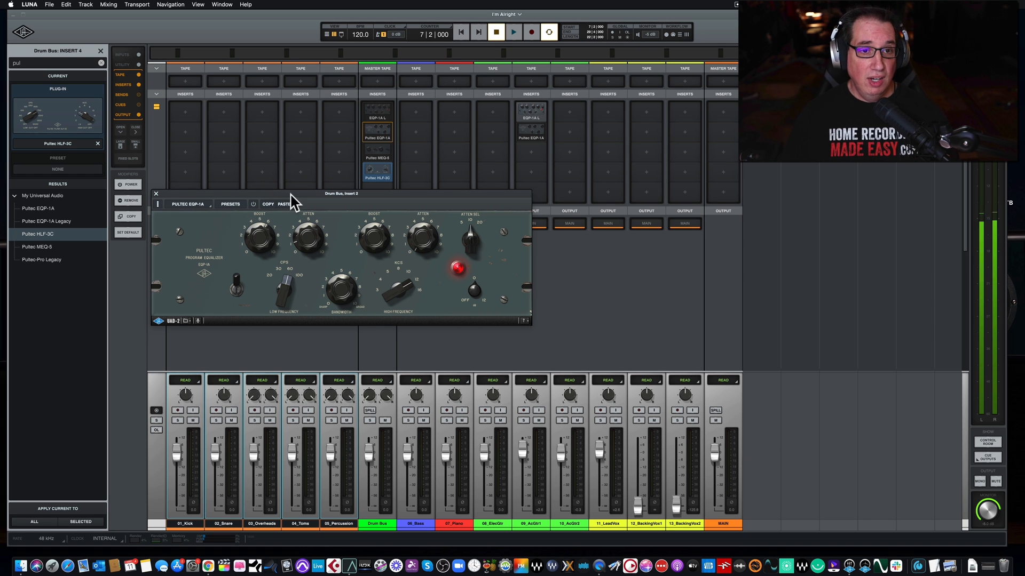
pyautogui.moveTo(293, 192); pyautogui.dragTo(291, 197)
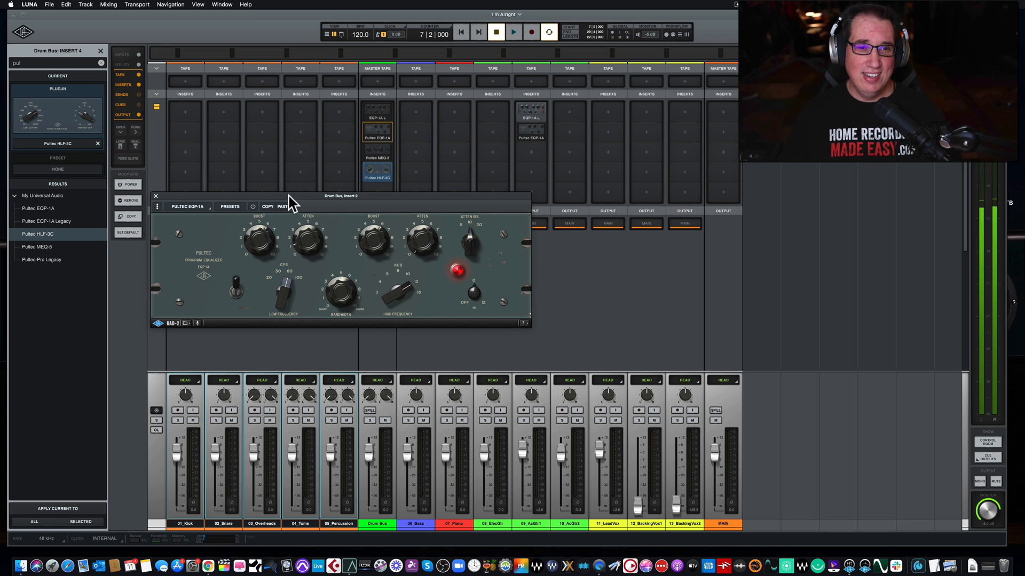
pyautogui.moveTo(289, 194); pyautogui.dragTo(291, 194)
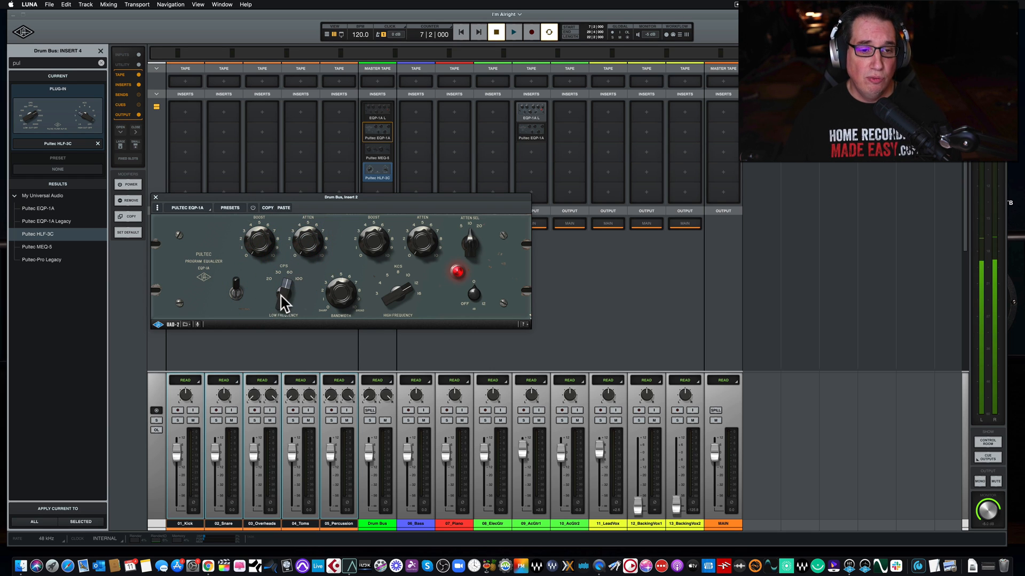
# - Try a lower position on the Drum Bus Pultec EQP-1A's low-frequency selector and return it to 60 CPS
pyautogui.moveTo(283, 300); pyautogui.dragTo(273, 330)
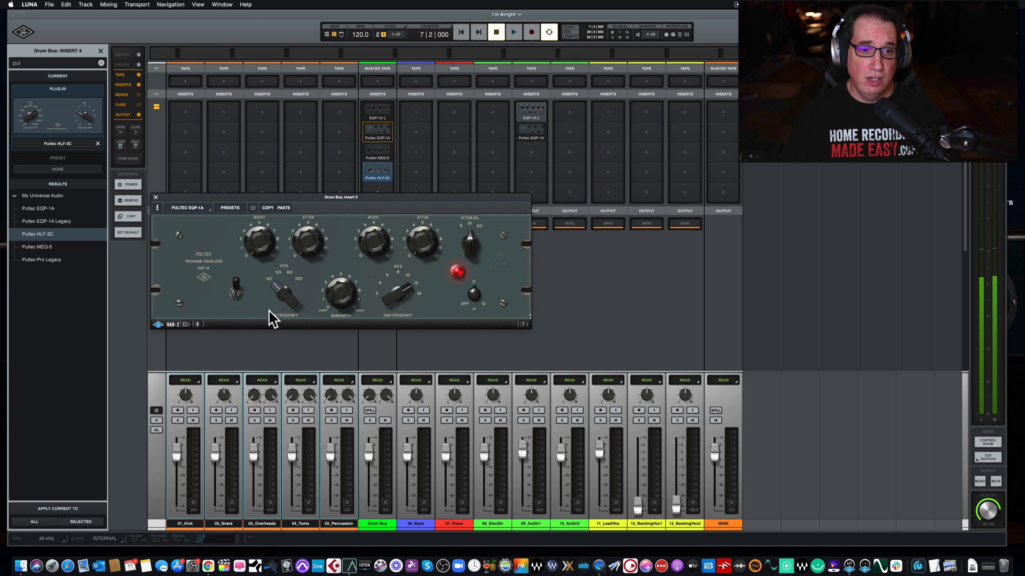
pyautogui.moveTo(271, 318); pyautogui.dragTo(274, 281)
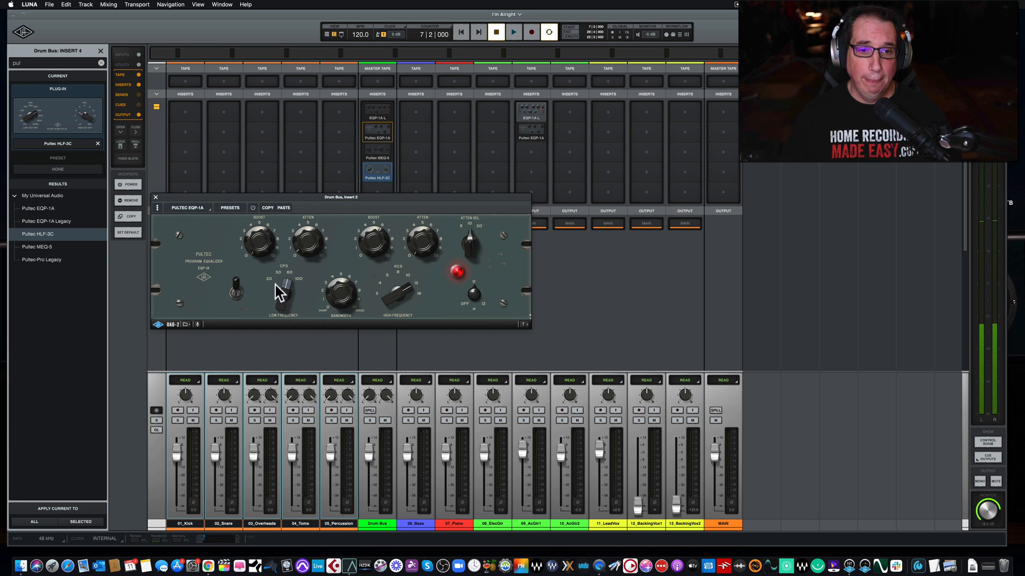
pyautogui.moveTo(341, 288)
pyautogui.mouseDown()
pyautogui.moveTo(335, 305)
pyautogui.moveTo(336, 287)
pyautogui.mouseUp()
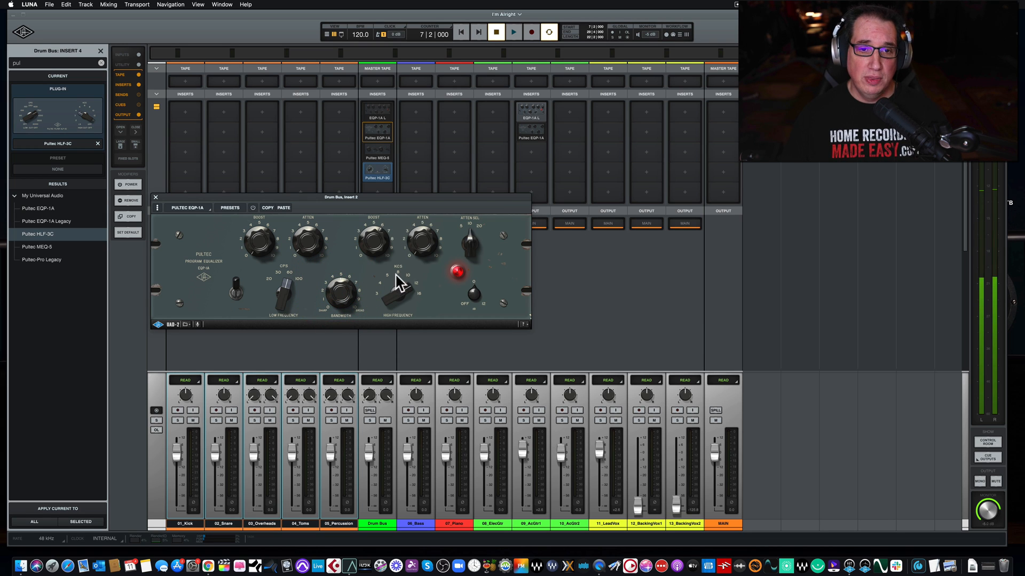
# - Step through the lower positions of the Pultec EQP-1A's high-frequency selector and leave it at 5 KCS
pyautogui.moveTo(393, 303); pyautogui.dragTo(345, 287)
pyautogui.moveTo(367, 235); pyautogui.dragTo(367, 239)
pyautogui.click(377, 278)
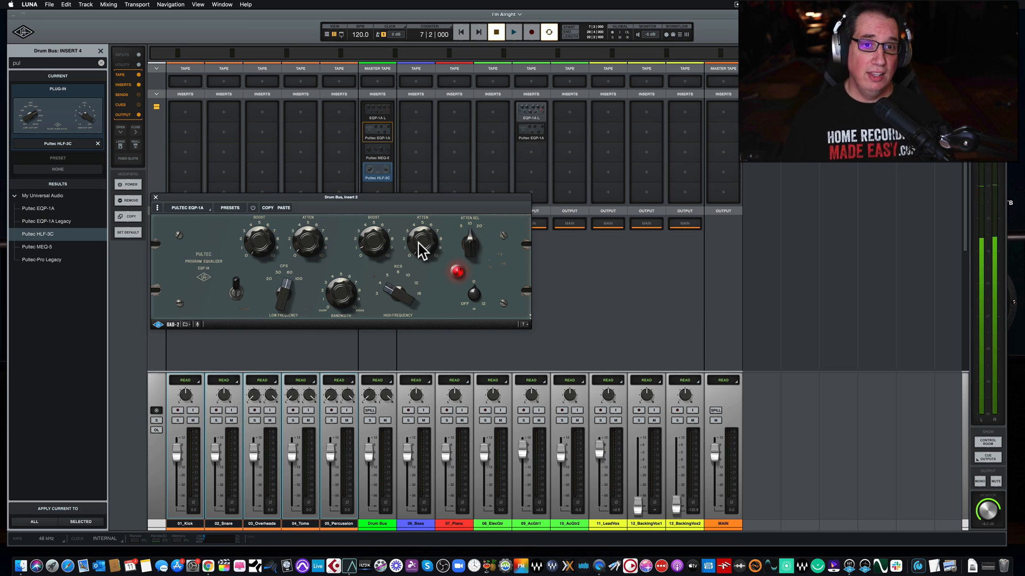
pyautogui.moveTo(396, 297)
pyautogui.mouseDown()
pyautogui.moveTo(396, 239)
pyautogui.moveTo(378, 288)
pyautogui.mouseUp()
pyautogui.moveTo(468, 237)
pyautogui.mouseDown()
pyautogui.moveTo(458, 254)
pyautogui.moveTo(469, 219)
pyautogui.moveTo(459, 265)
pyautogui.moveTo(469, 218)
pyautogui.moveTo(471, 250)
pyautogui.moveTo(469, 235)
pyautogui.moveTo(458, 242)
pyautogui.mouseUp()
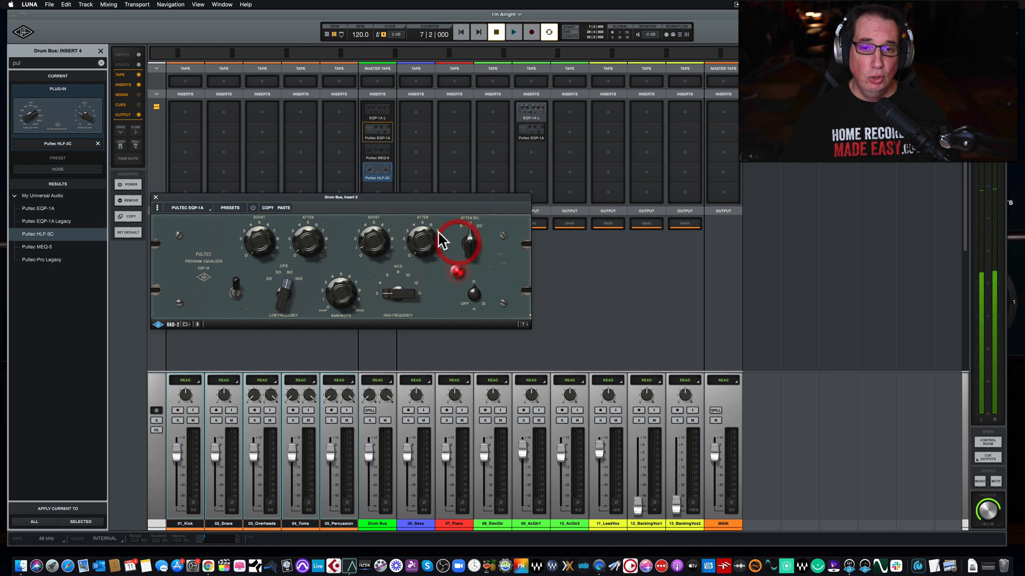
pyautogui.click(416, 210)
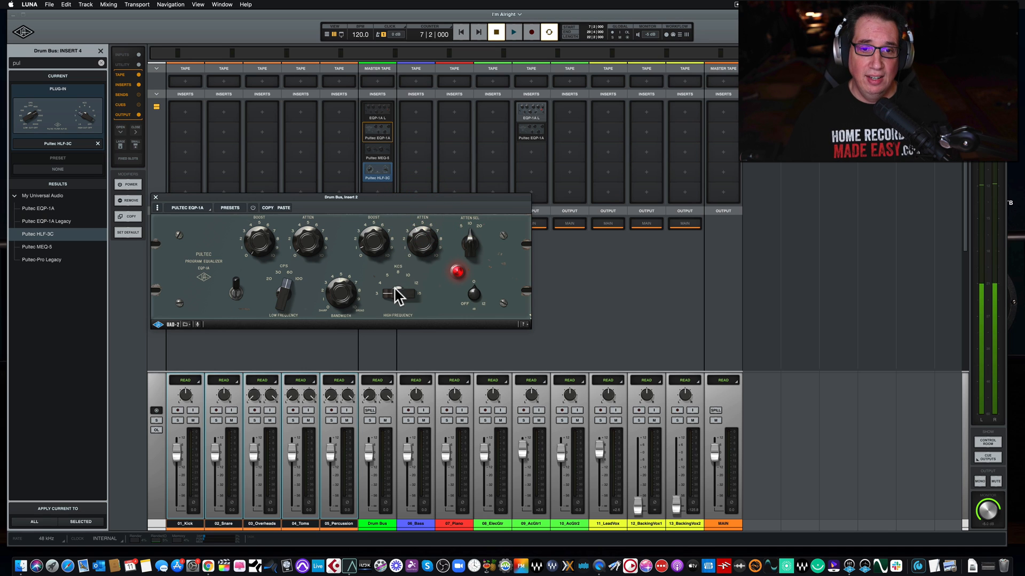
pyautogui.moveTo(394, 290); pyautogui.dragTo(368, 210)
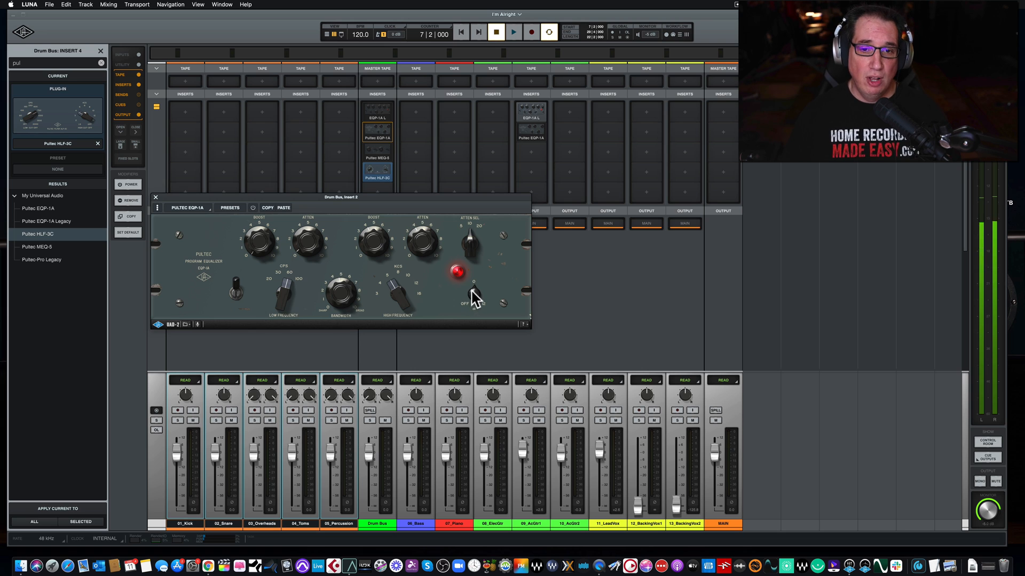
pyautogui.moveTo(472, 290)
pyautogui.mouseDown()
pyautogui.moveTo(467, 302)
pyautogui.moveTo(471, 275)
pyautogui.moveTo(470, 284)
pyautogui.mouseUp()
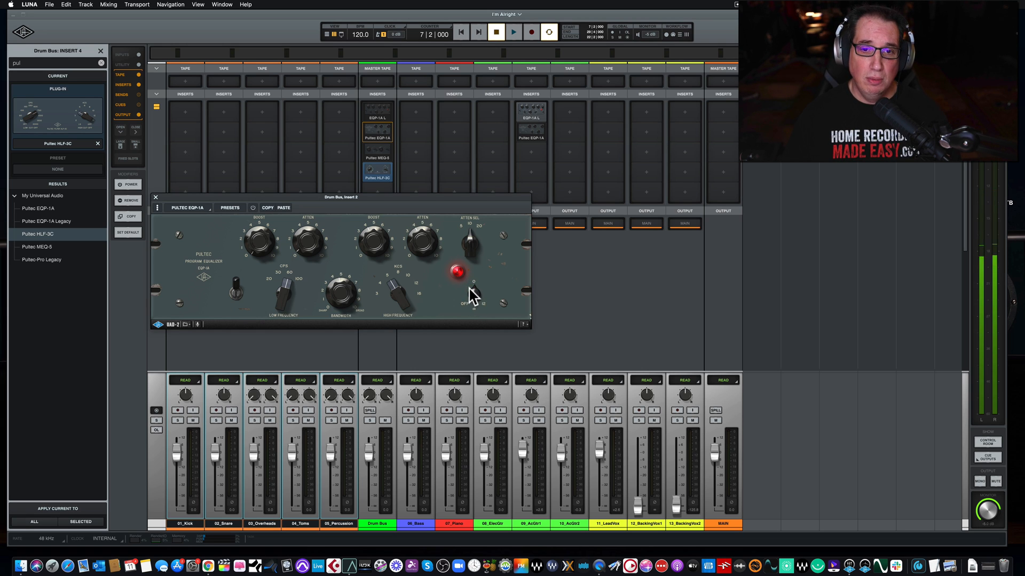
pyautogui.click(470, 289)
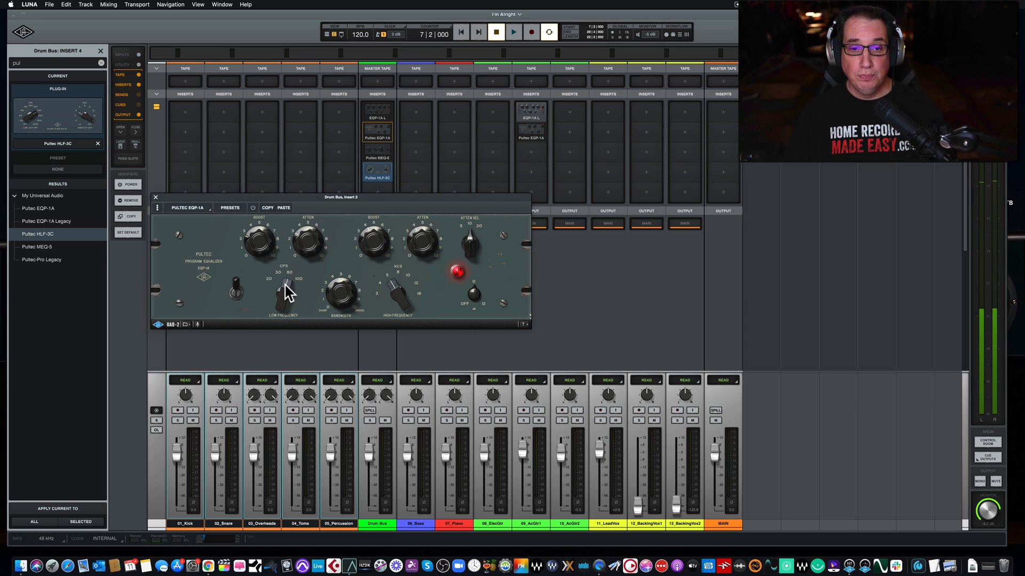
pyautogui.moveTo(297, 200); pyautogui.dragTo(297, 198)
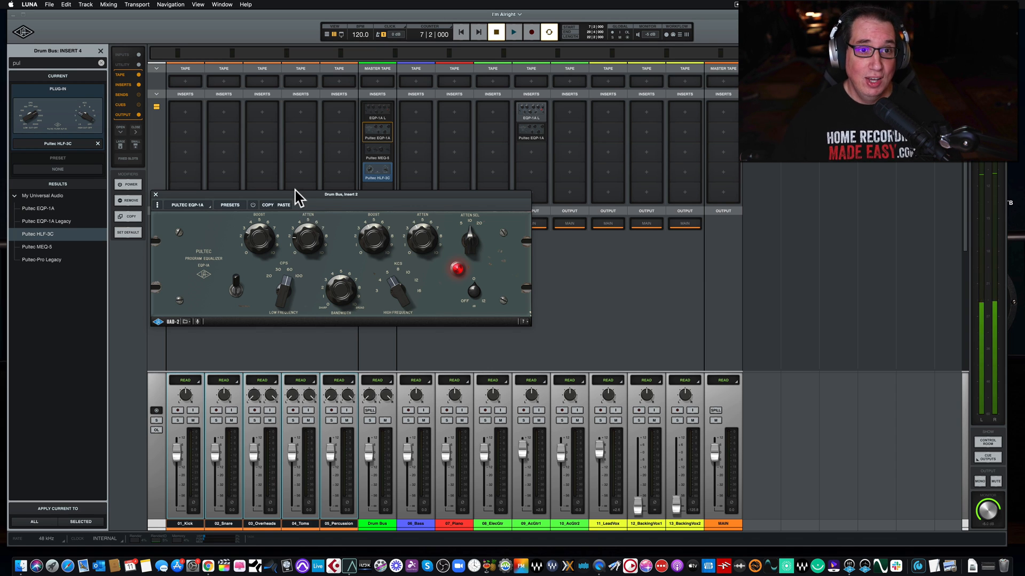
pyautogui.moveTo(296, 194); pyautogui.dragTo(297, 196)
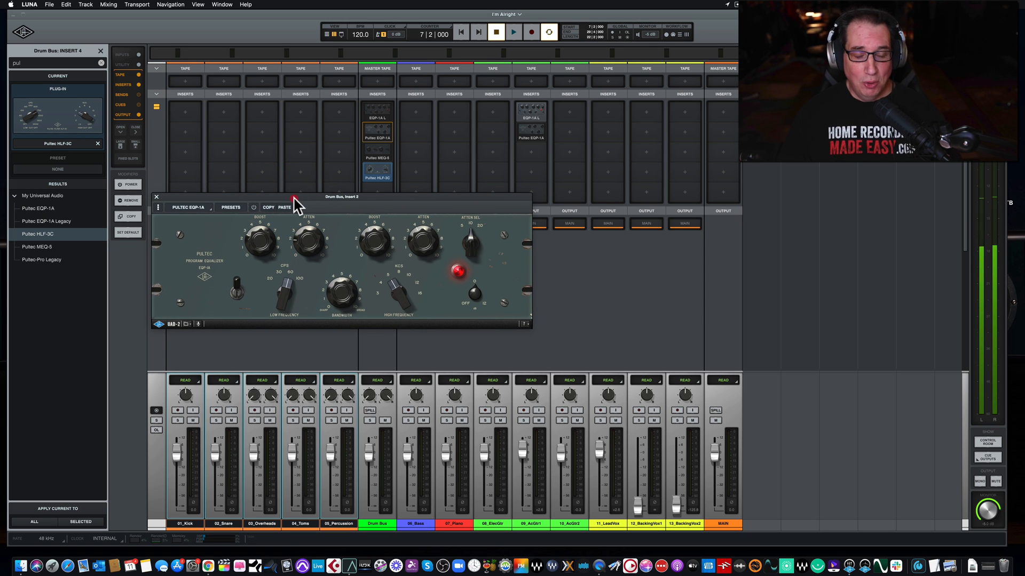
pyautogui.moveTo(293, 198); pyautogui.dragTo(296, 204)
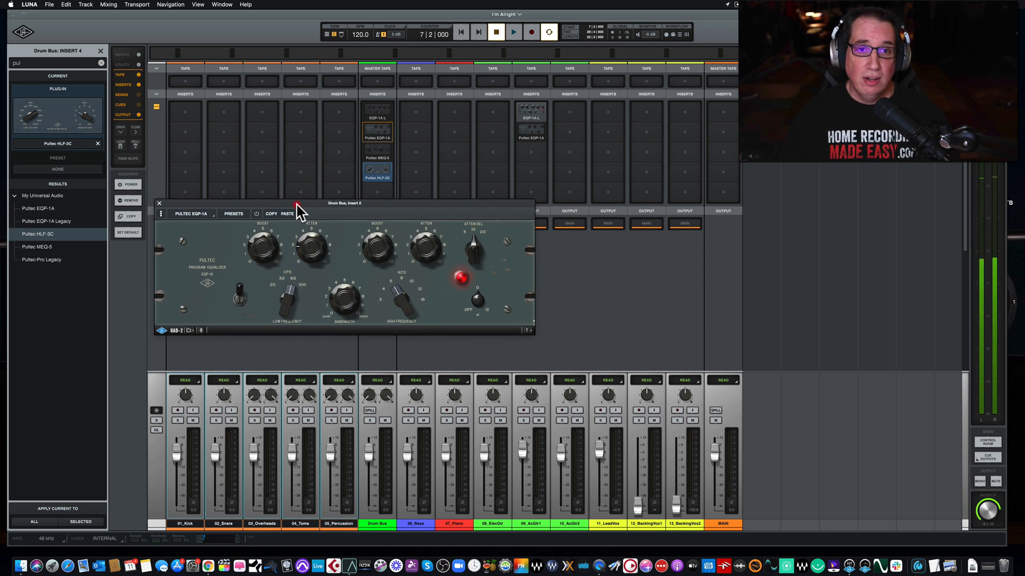
# - Close the Pultec EQP-1A window and open the legacy EQP-1A on Drum Bus insert 1, placing it just below the insert slots
pyautogui.click(159, 203)
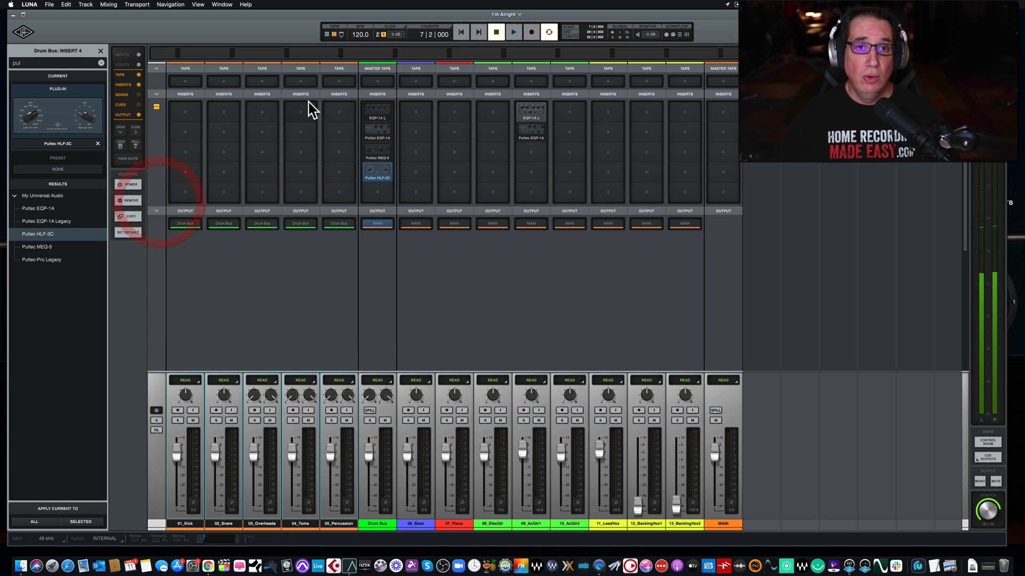
pyautogui.click(373, 113)
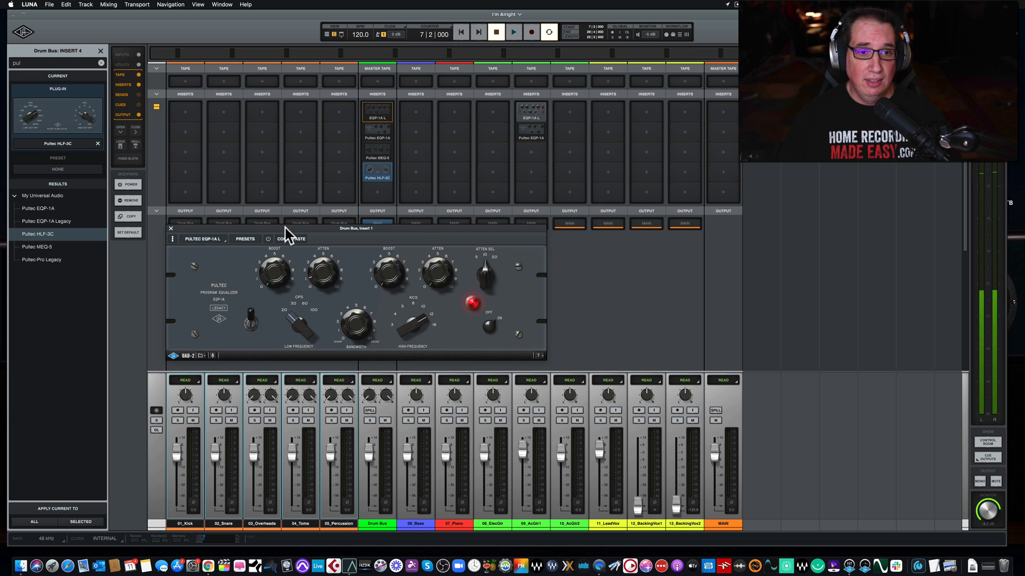
pyautogui.moveTo(285, 226); pyautogui.dragTo(269, 223)
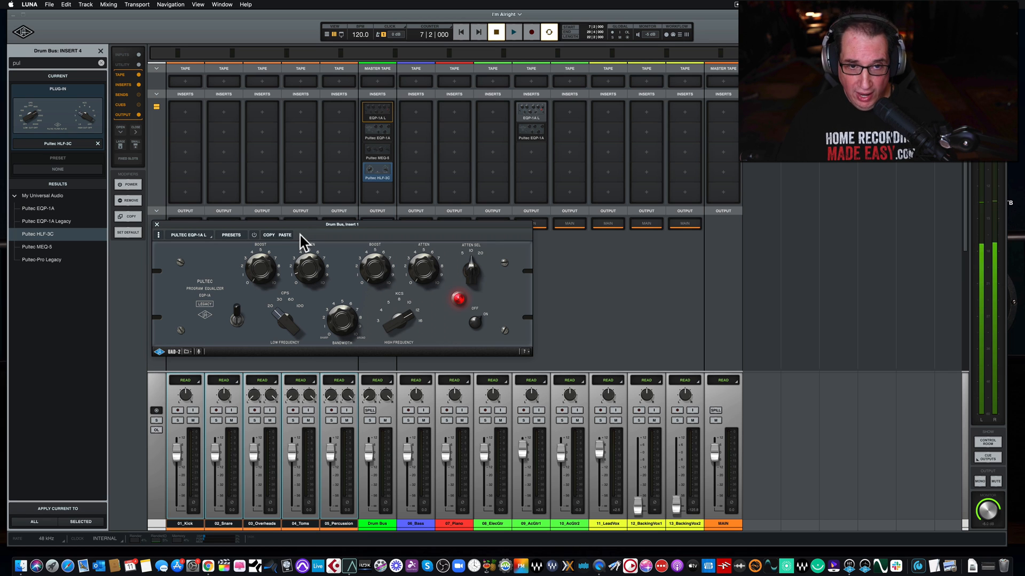
pyautogui.moveTo(301, 226); pyautogui.dragTo(303, 229)
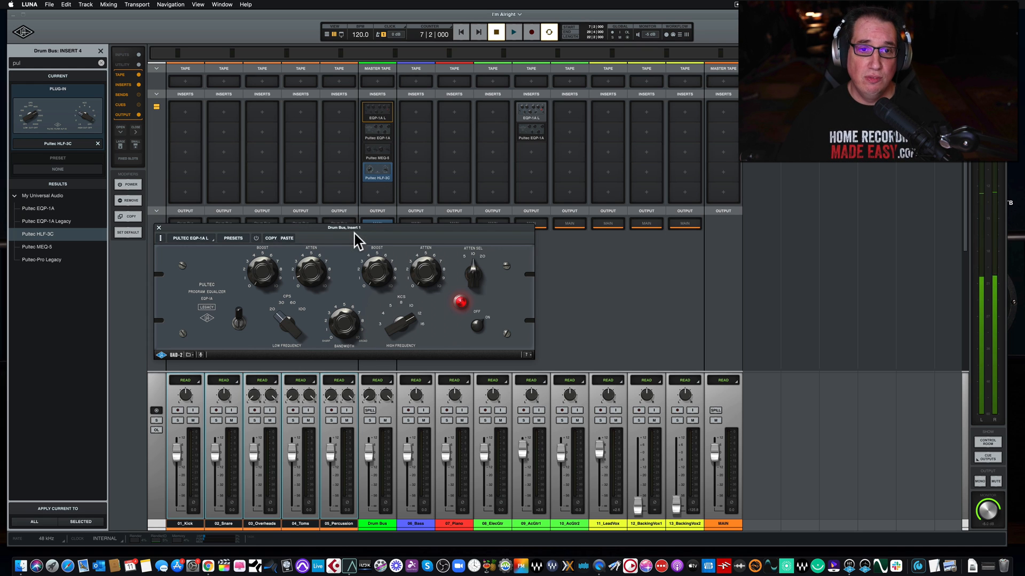
pyautogui.moveTo(359, 233); pyautogui.dragTo(356, 210)
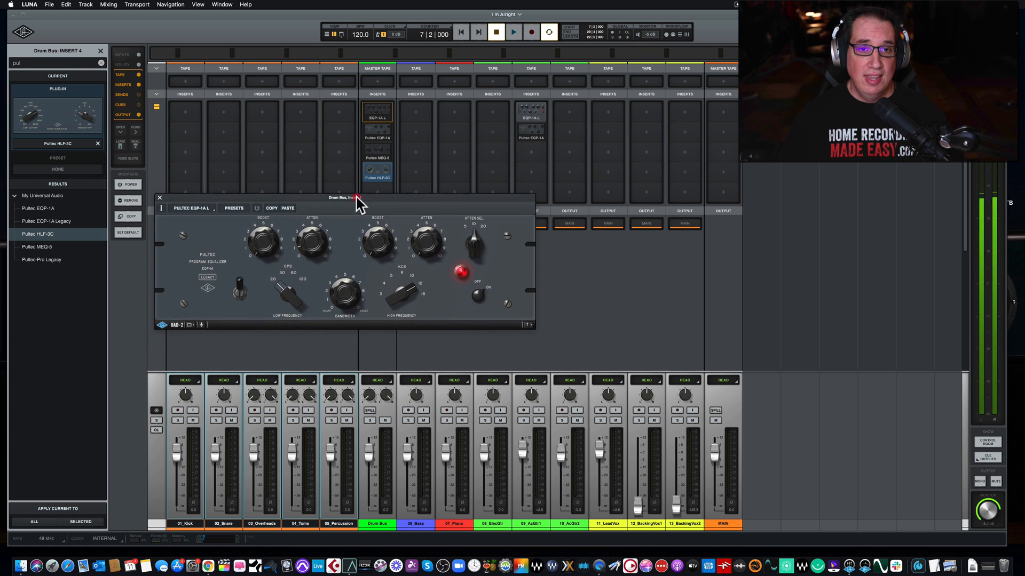
# - Reopen the Pultec EQP-1A on Drum Bus insert 2 and stack its window directly below the legacy version for comparison
pyautogui.click(376, 133)
pyautogui.moveTo(376, 201); pyautogui.dragTo(376, 344)
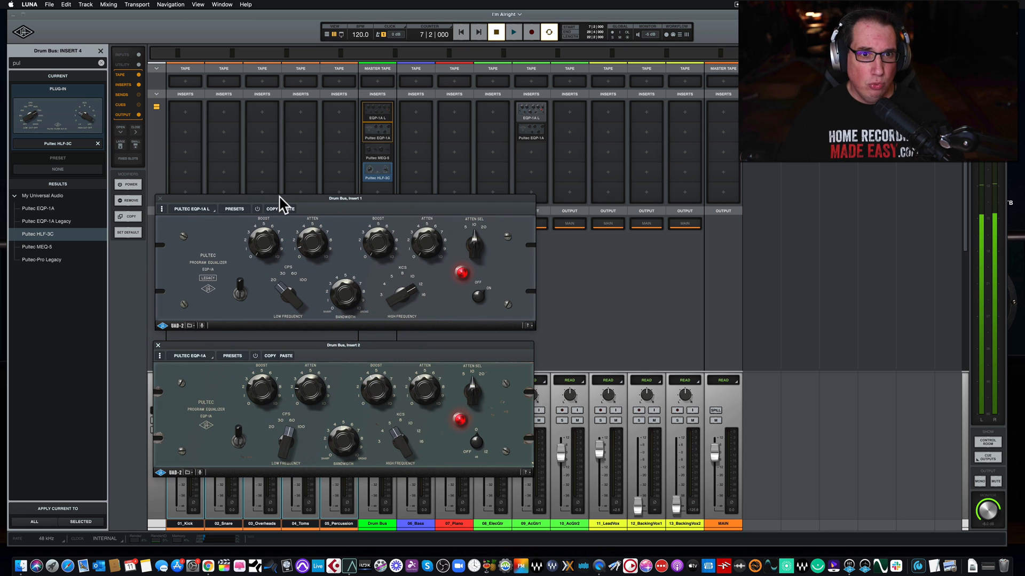
pyautogui.moveTo(279, 199); pyautogui.dragTo(275, 187)
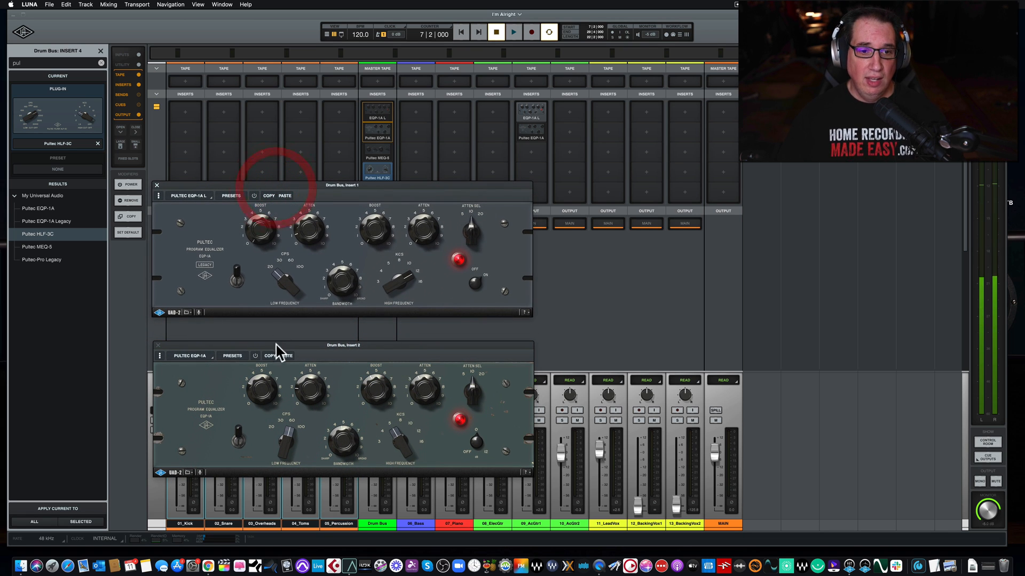
pyautogui.moveTo(274, 347); pyautogui.dragTo(275, 327)
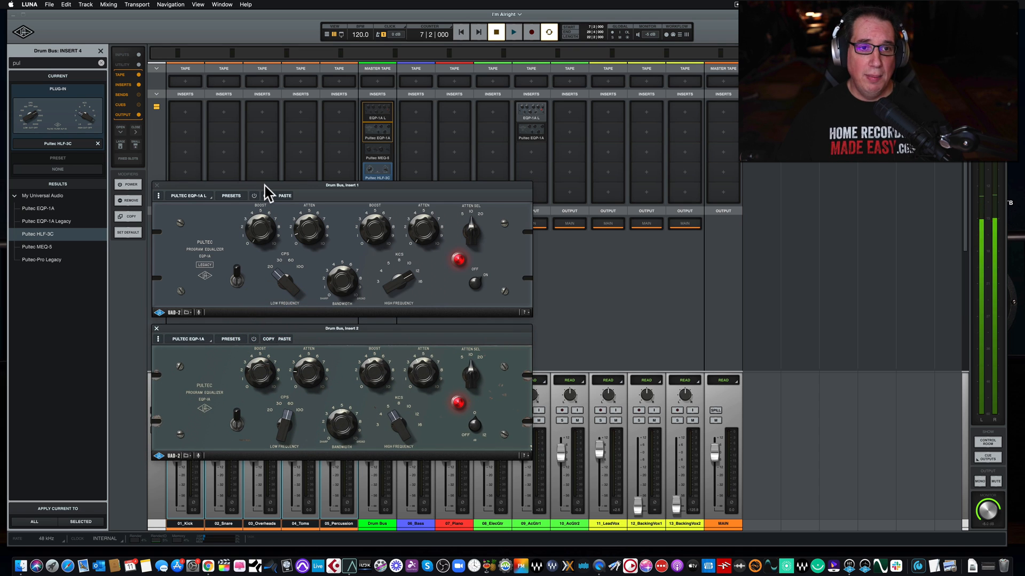
pyautogui.moveTo(265, 187); pyautogui.dragTo(267, 188)
pyautogui.click(271, 336)
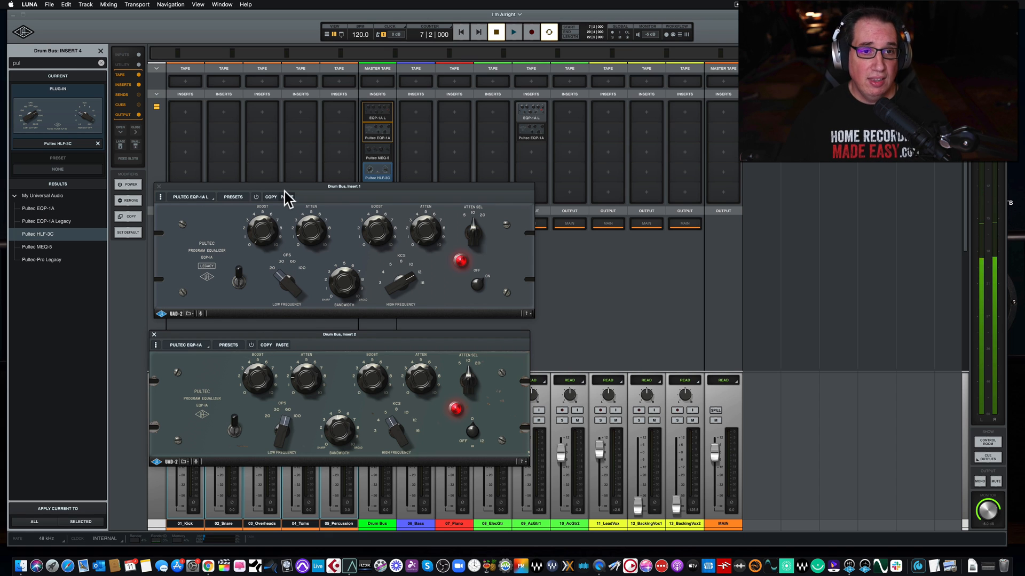
pyautogui.moveTo(285, 187); pyautogui.dragTo(285, 187)
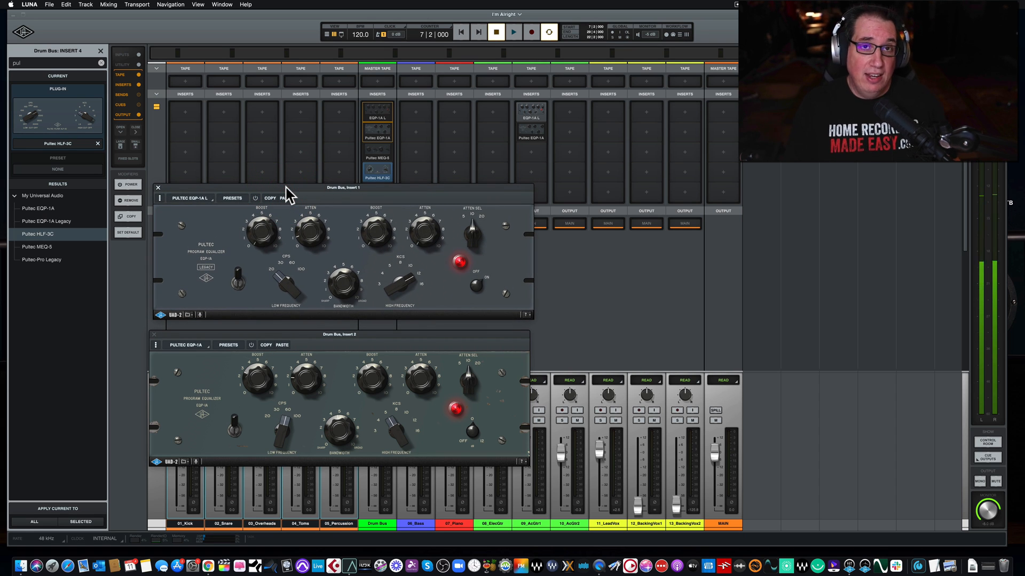
pyautogui.click(308, 337)
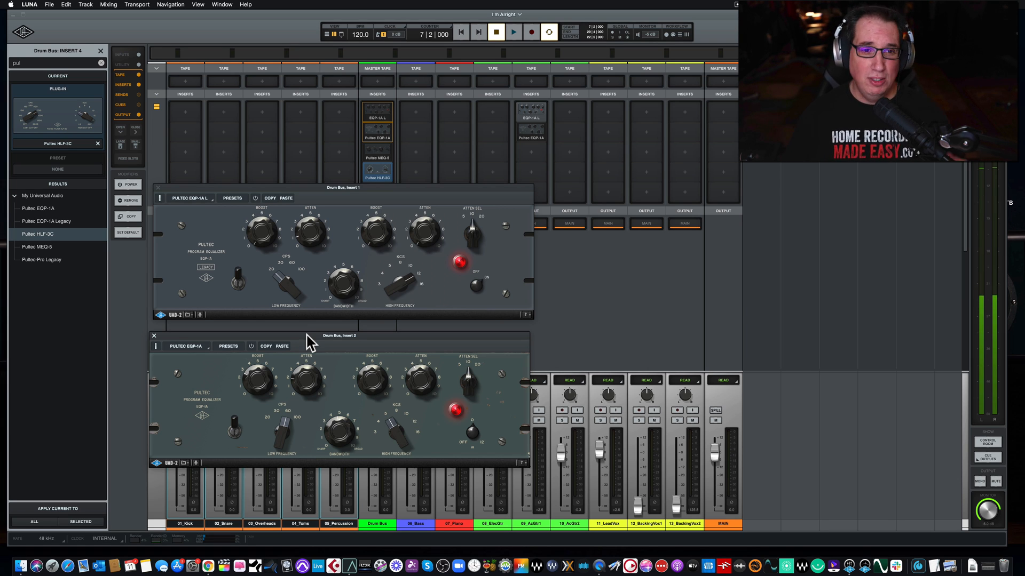
pyautogui.click(303, 189)
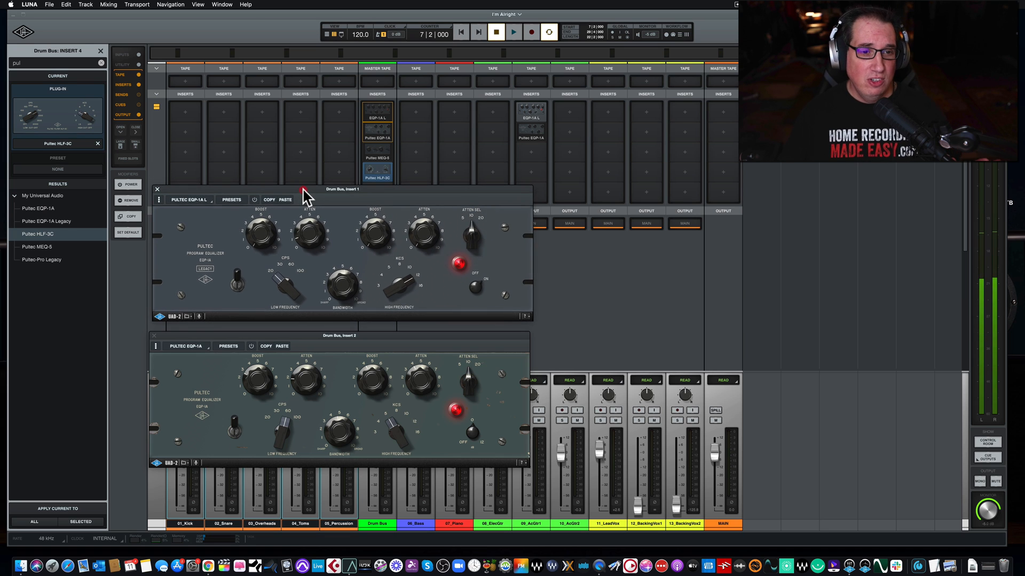
pyautogui.moveTo(303, 189); pyautogui.dragTo(305, 188)
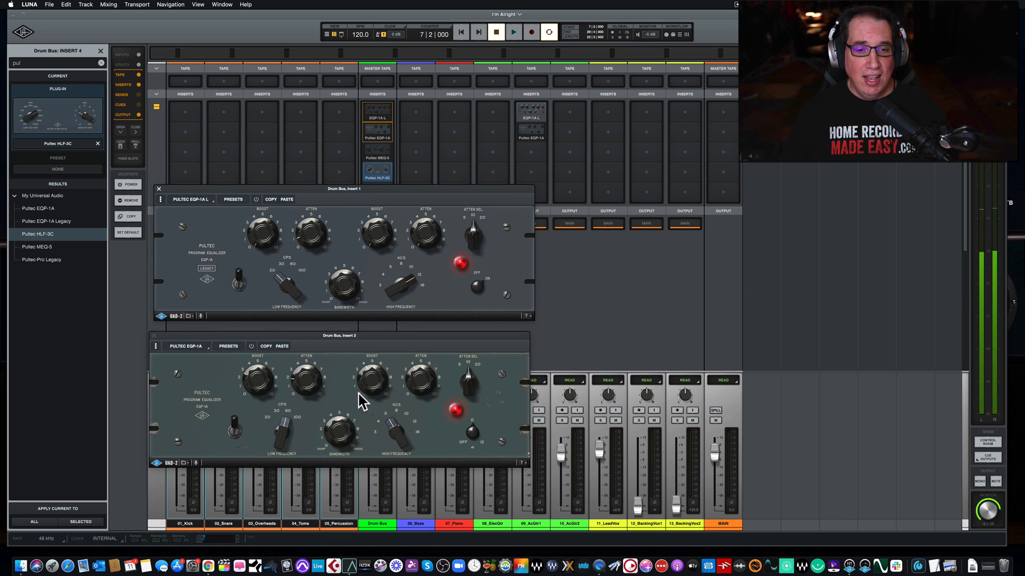
# - Switch the legacy EQP-1A's front-panel power off and back on twice
pyautogui.click(476, 285)
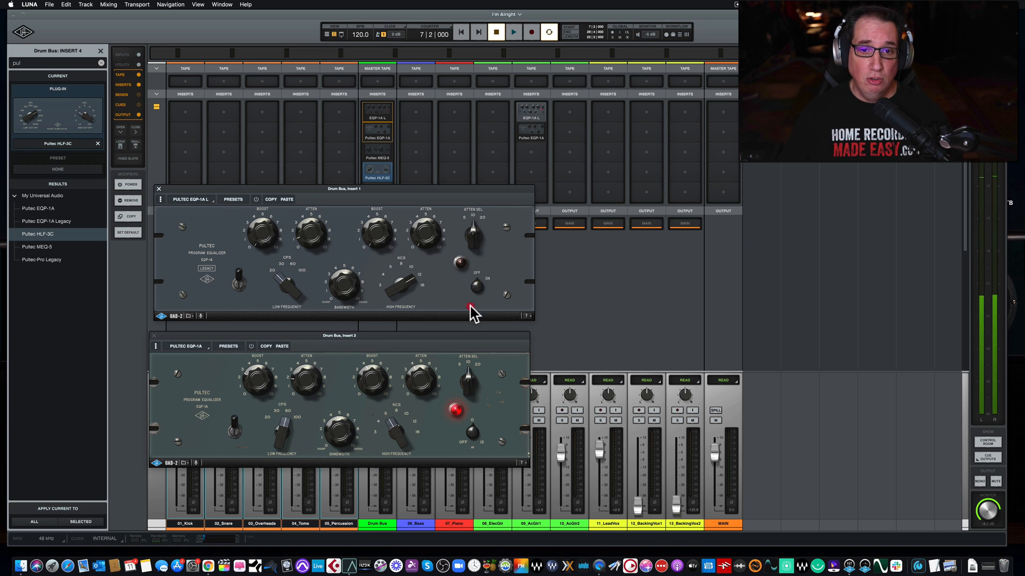
pyautogui.click(477, 287)
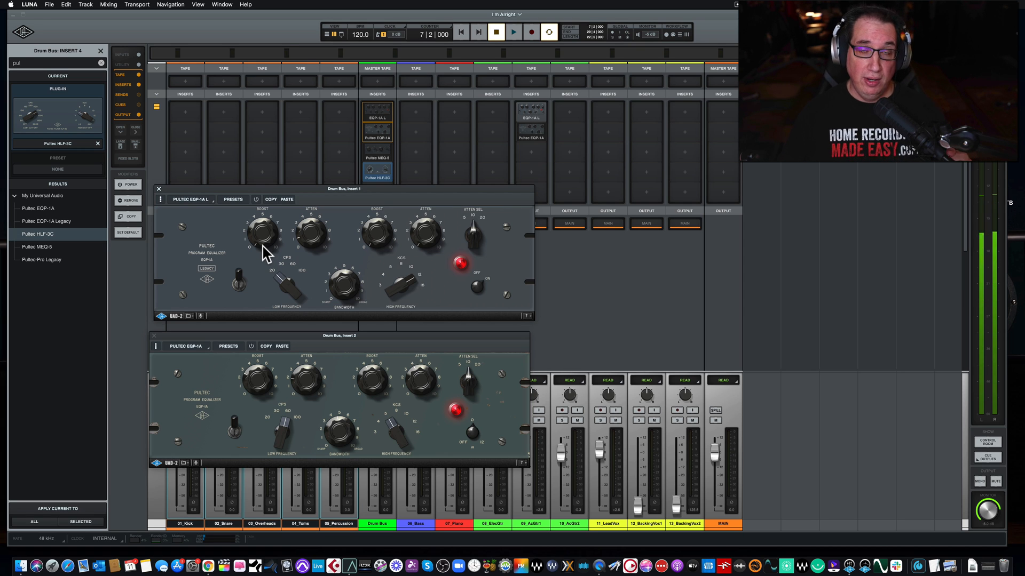
pyautogui.moveTo(281, 273)
pyautogui.mouseDown()
pyautogui.moveTo(278, 243)
pyautogui.moveTo(275, 262)
pyautogui.mouseUp()
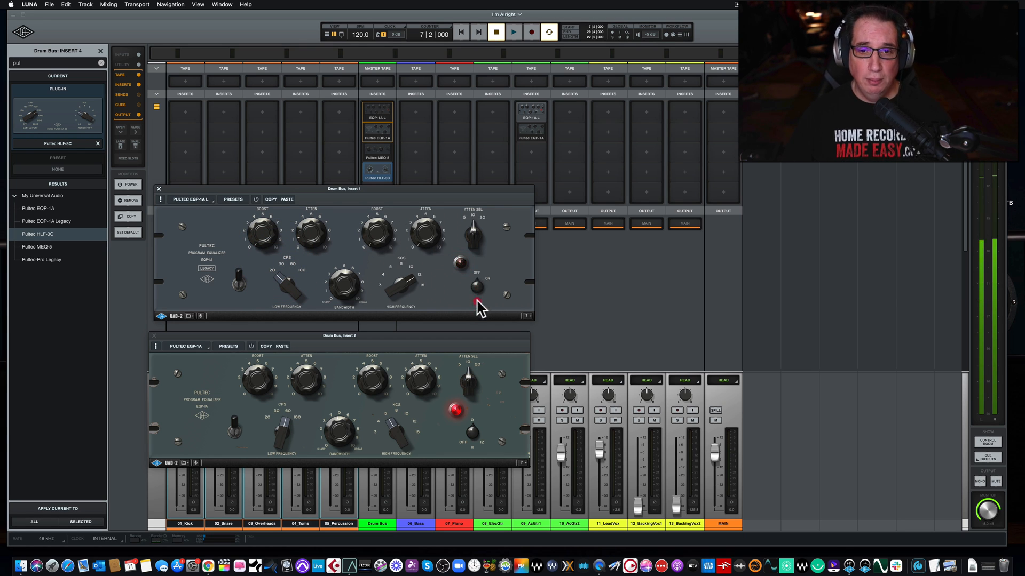
pyautogui.click(488, 276)
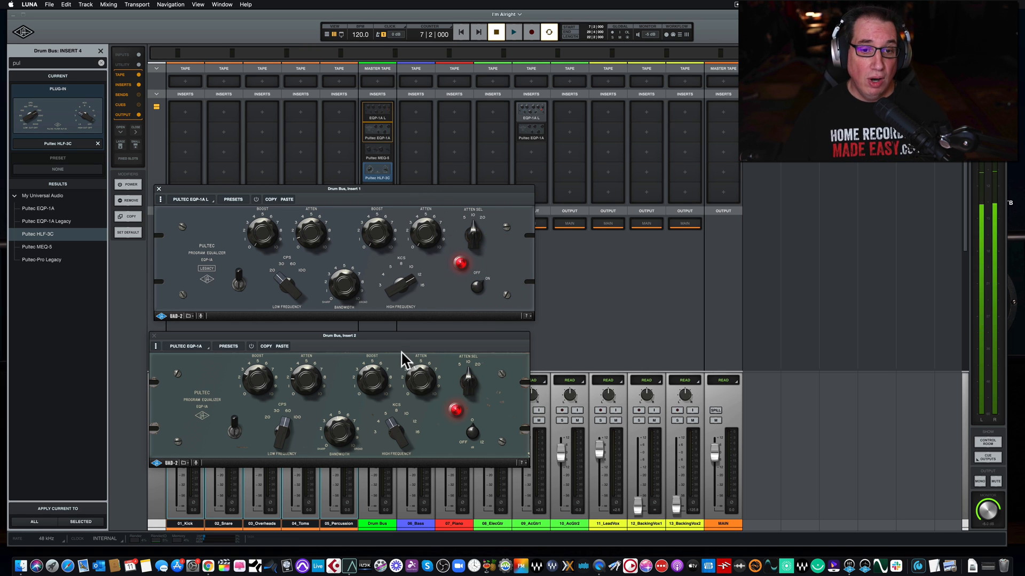
# - Align the two EQP-1A windows by their left edges and raise the legacy one to leave a gap above the current version
pyautogui.moveTo(397, 339); pyautogui.dragTo(394, 335)
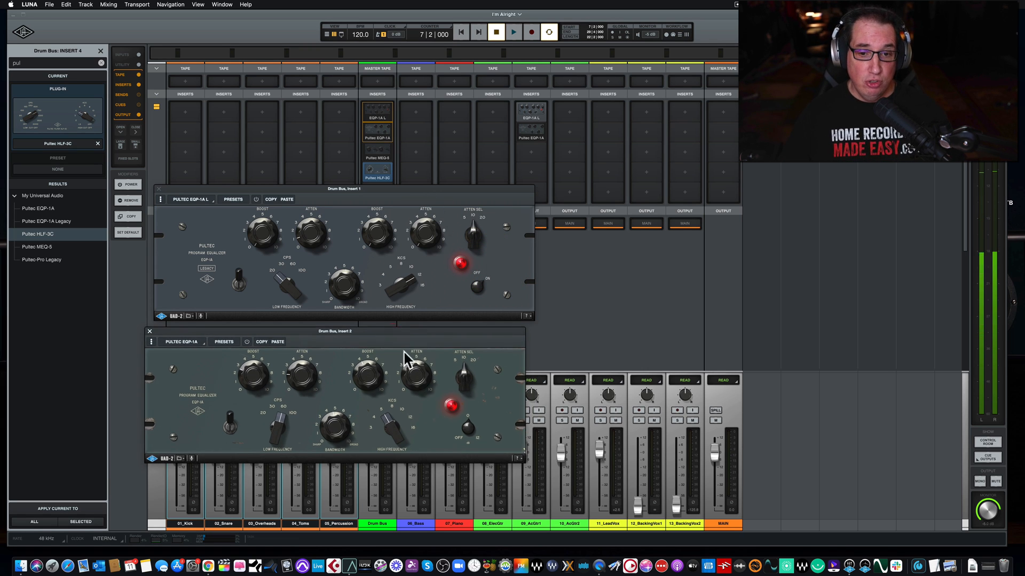
pyautogui.click(462, 424)
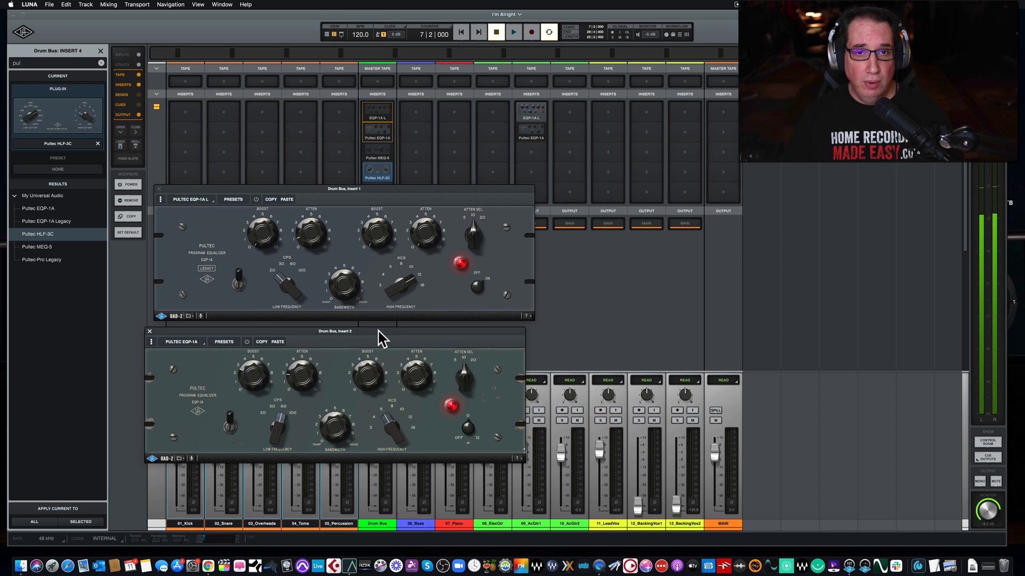
pyautogui.moveTo(378, 331); pyautogui.dragTo(383, 330)
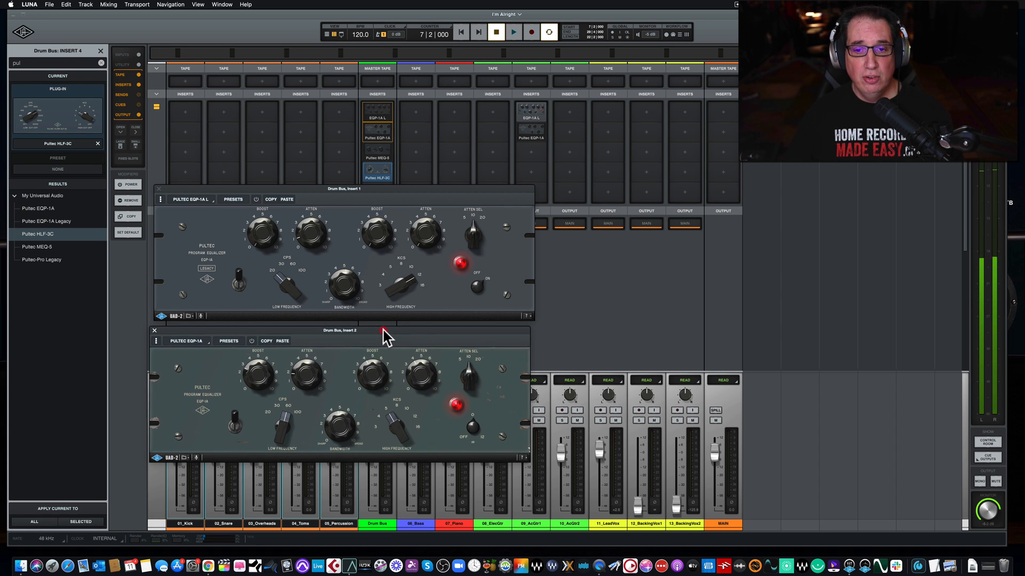
pyautogui.moveTo(306, 192); pyautogui.dragTo(303, 185)
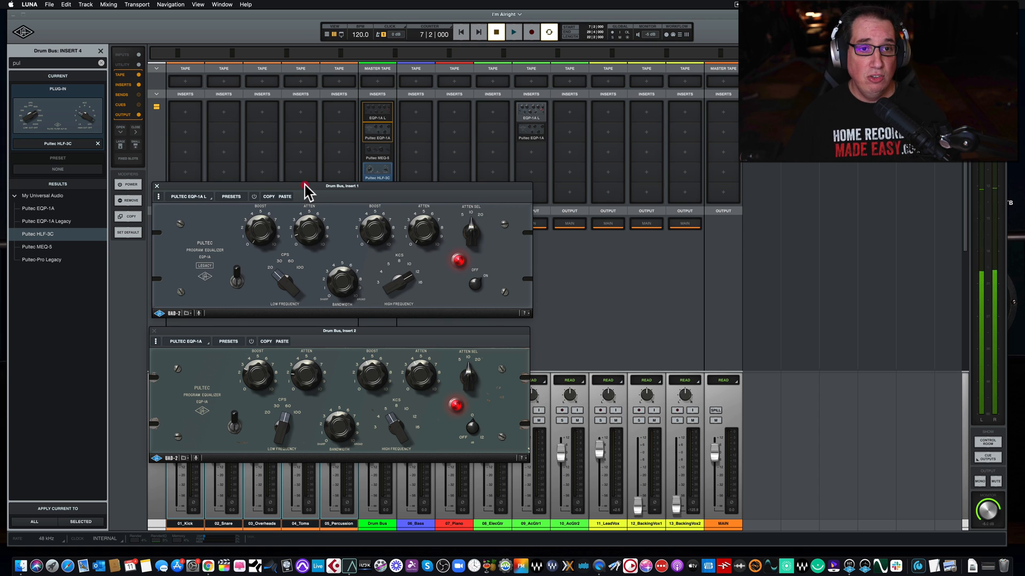
pyautogui.moveTo(302, 186); pyautogui.dragTo(300, 175)
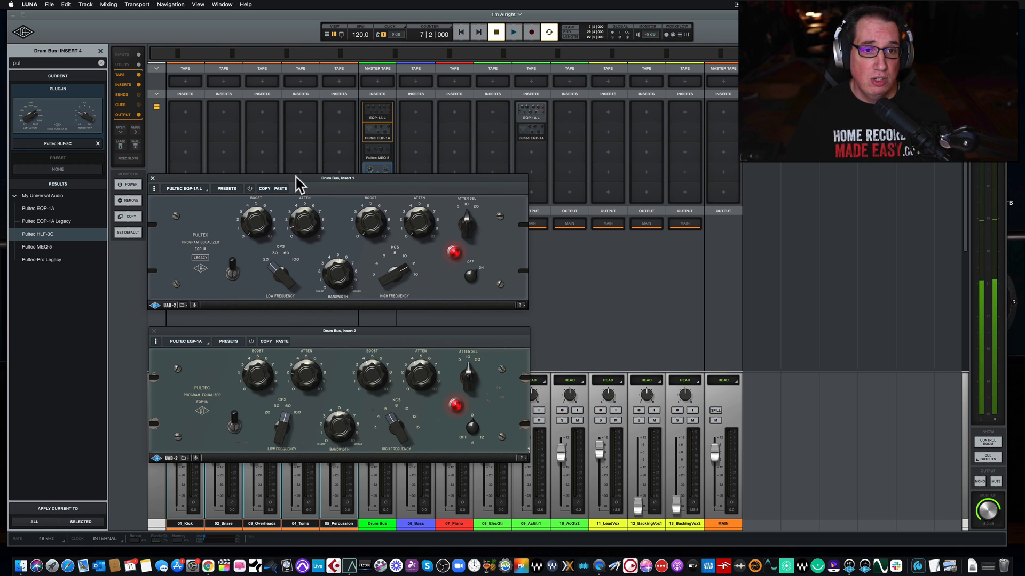
pyautogui.moveTo(296, 176); pyautogui.dragTo(297, 174)
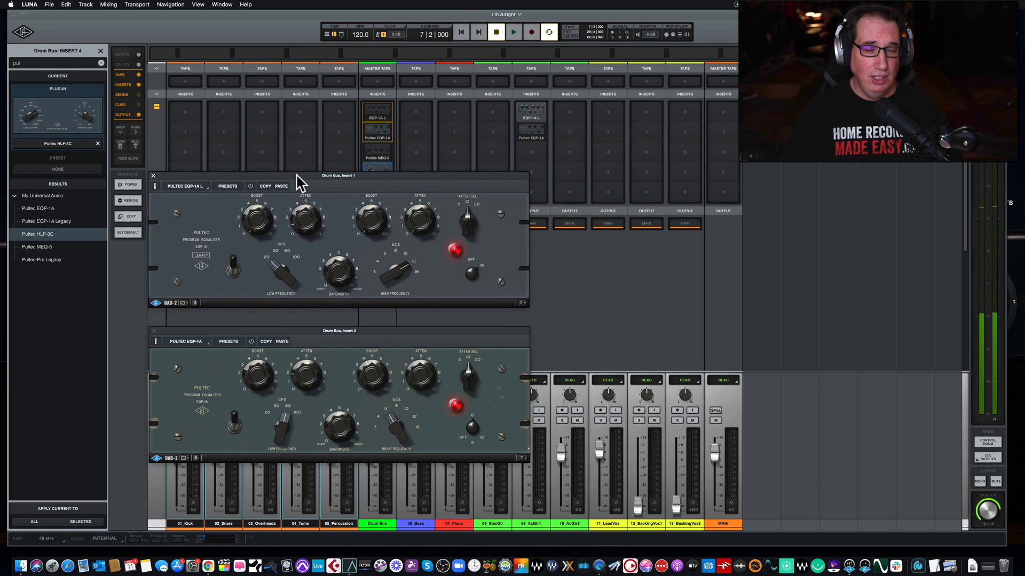
pyautogui.moveTo(283, 331); pyautogui.dragTo(285, 326)
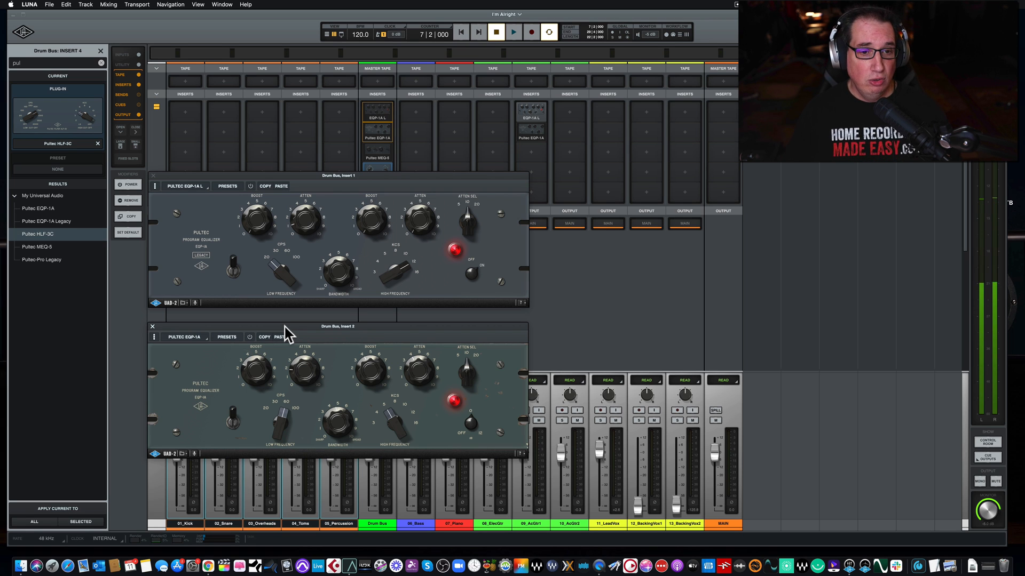
pyautogui.moveTo(285, 327); pyautogui.dragTo(283, 326)
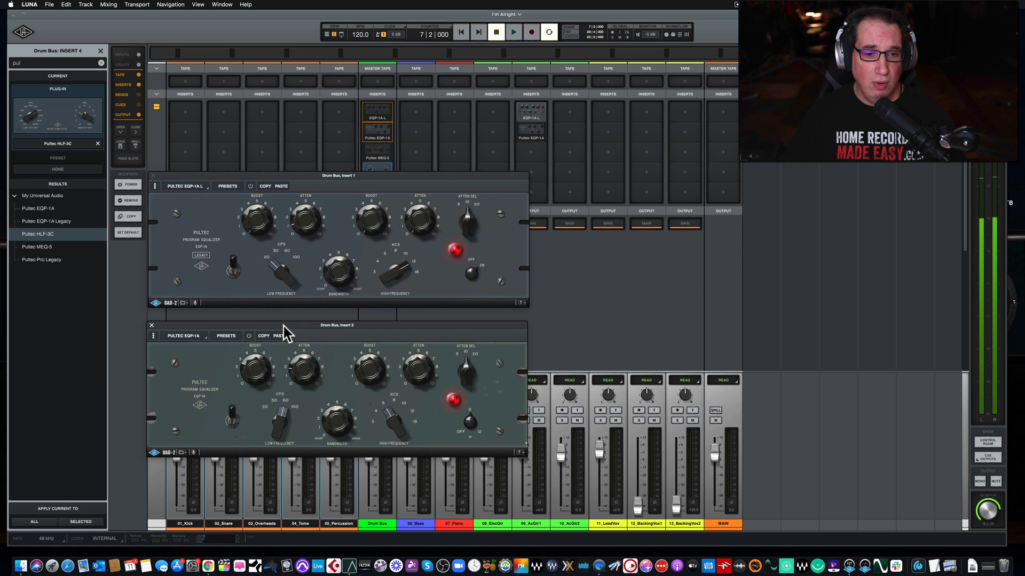
pyautogui.moveTo(283, 323); pyautogui.dragTo(283, 336)
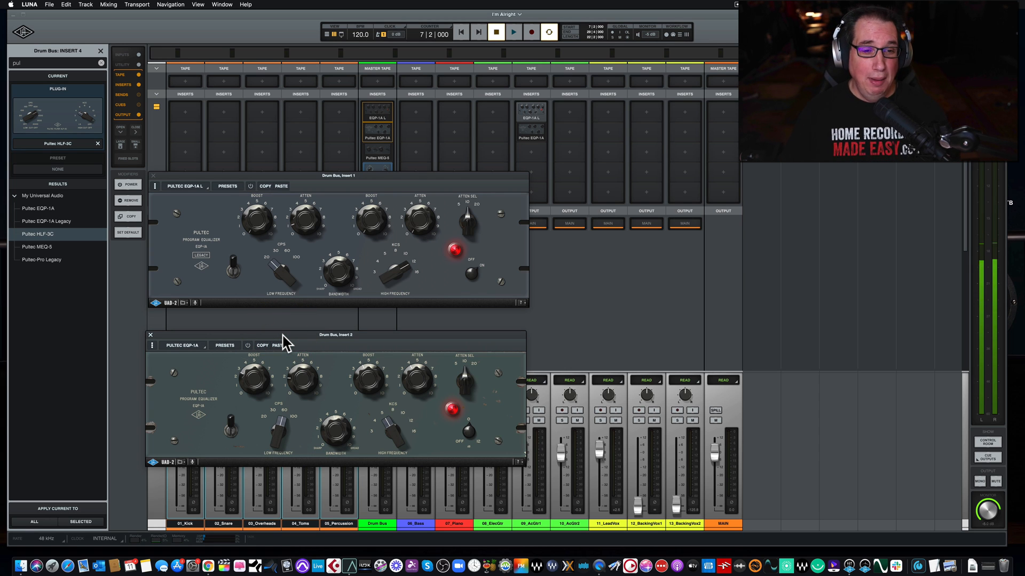
pyautogui.moveTo(289, 334); pyautogui.dragTo(289, 330)
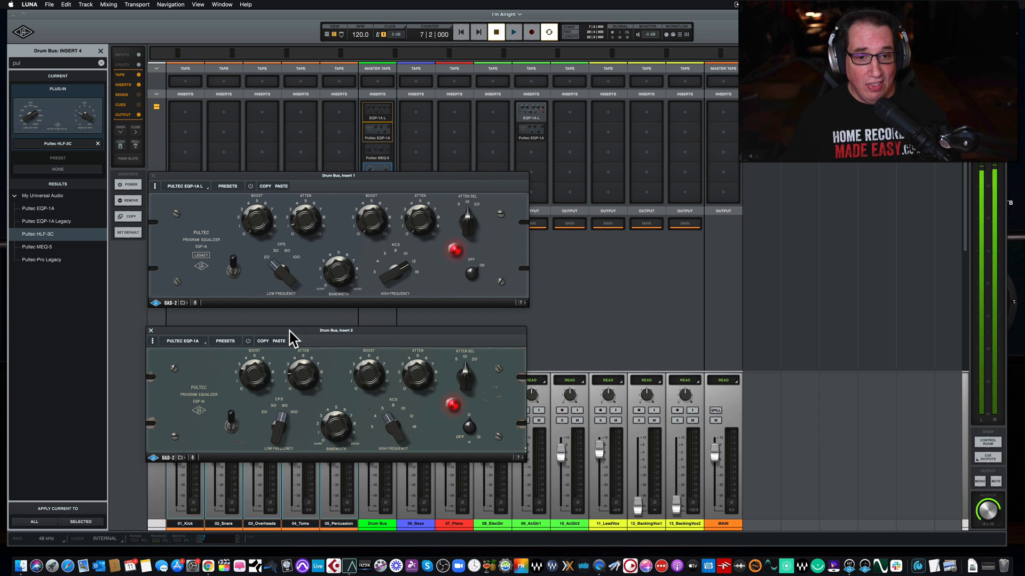
pyautogui.click(293, 178)
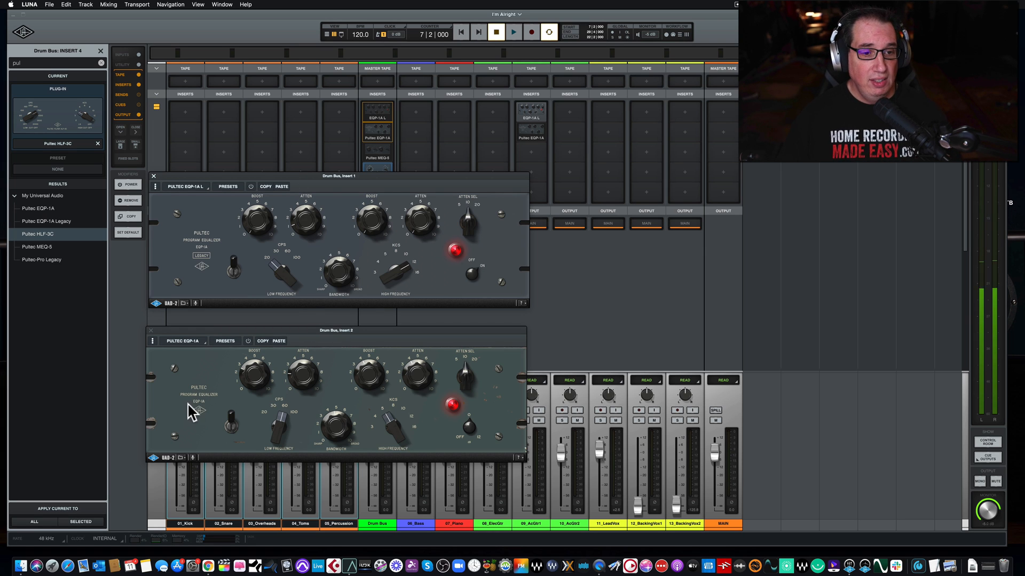
# - Close both EQP-1A windows and open the Pultec MEQ-5 on Drum Bus insert 3, shifting its window slightly to the left
pyautogui.click(151, 330)
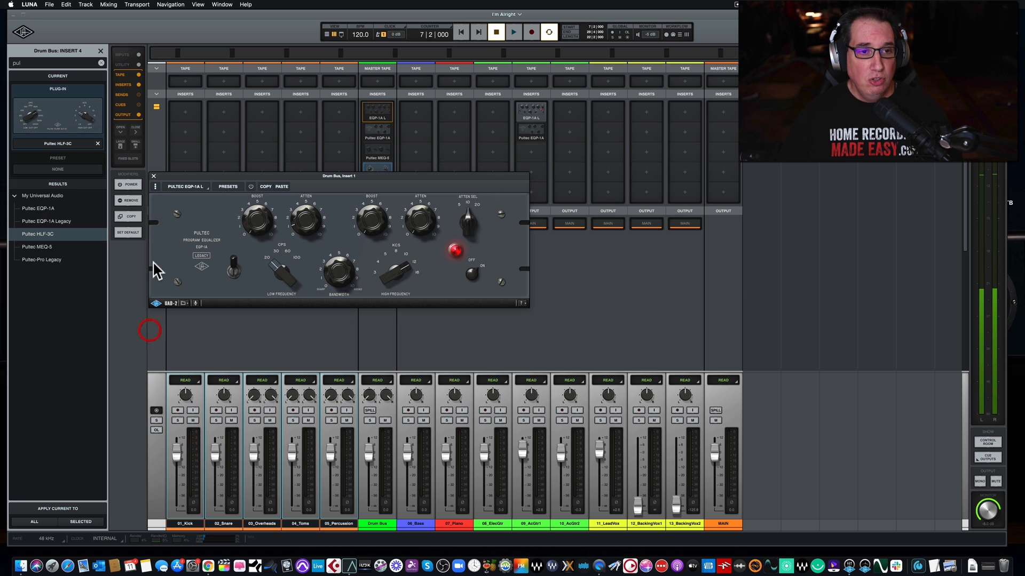
pyautogui.click(154, 177)
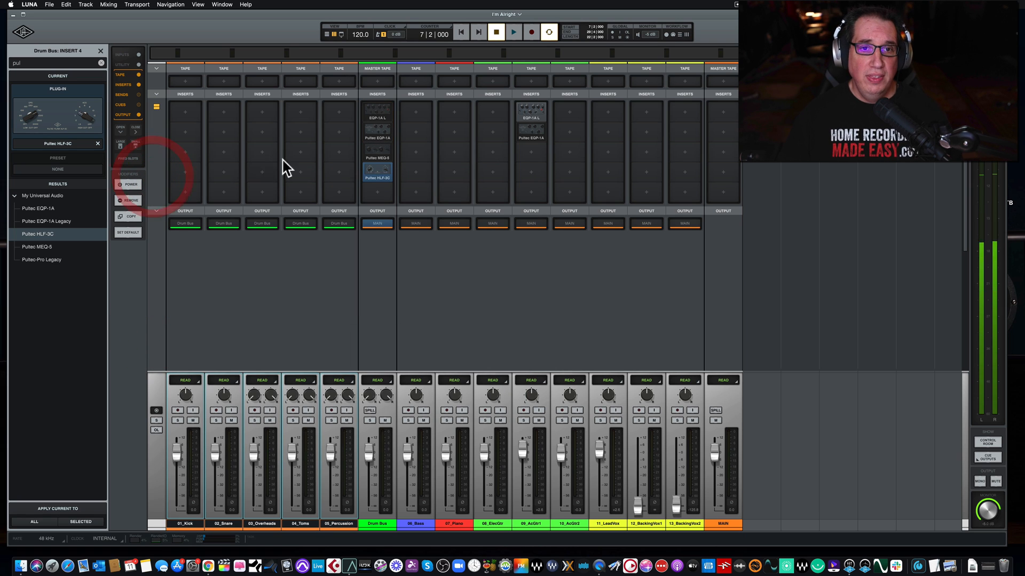
pyautogui.click(378, 155)
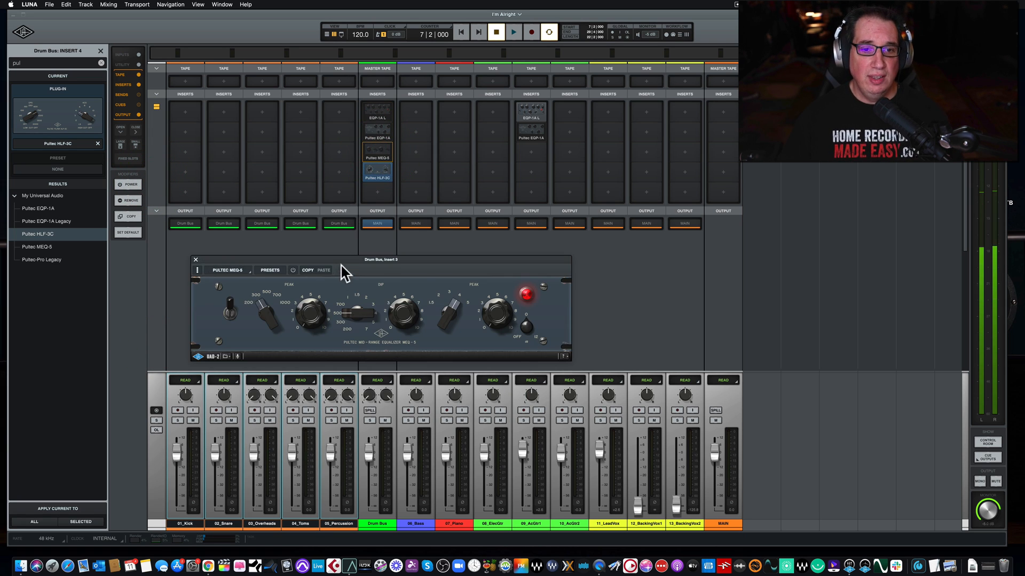
pyautogui.moveTo(344, 269); pyautogui.dragTo(335, 270)
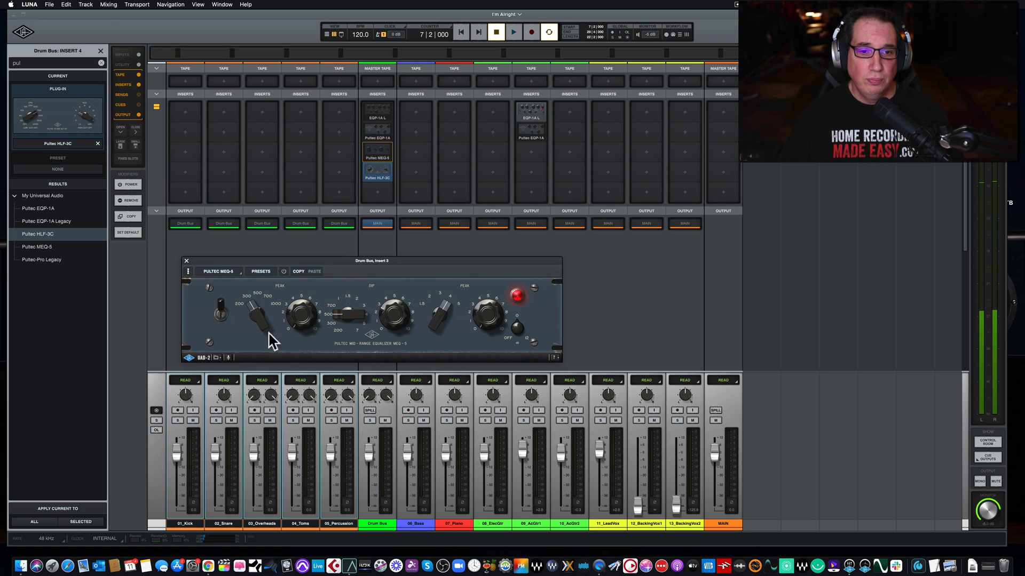
# - Open the Drum Bus Pultec HLF-3C directly below the MEQ-5 window and the Pultec EQP-1A directly above it
pyautogui.click(371, 170)
pyautogui.moveTo(318, 244); pyautogui.dragTo(288, 363)
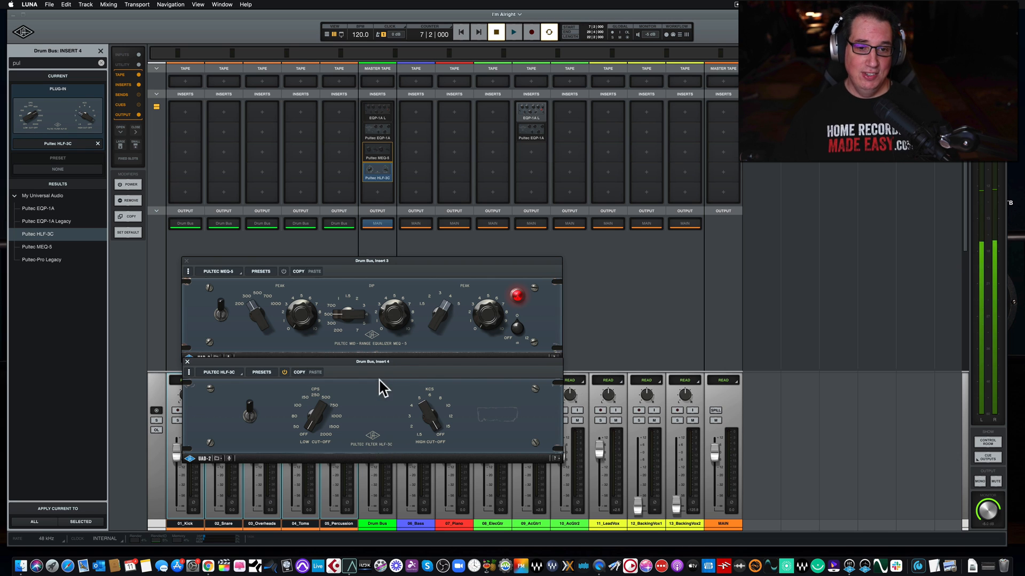
pyautogui.moveTo(396, 361); pyautogui.dragTo(396, 361)
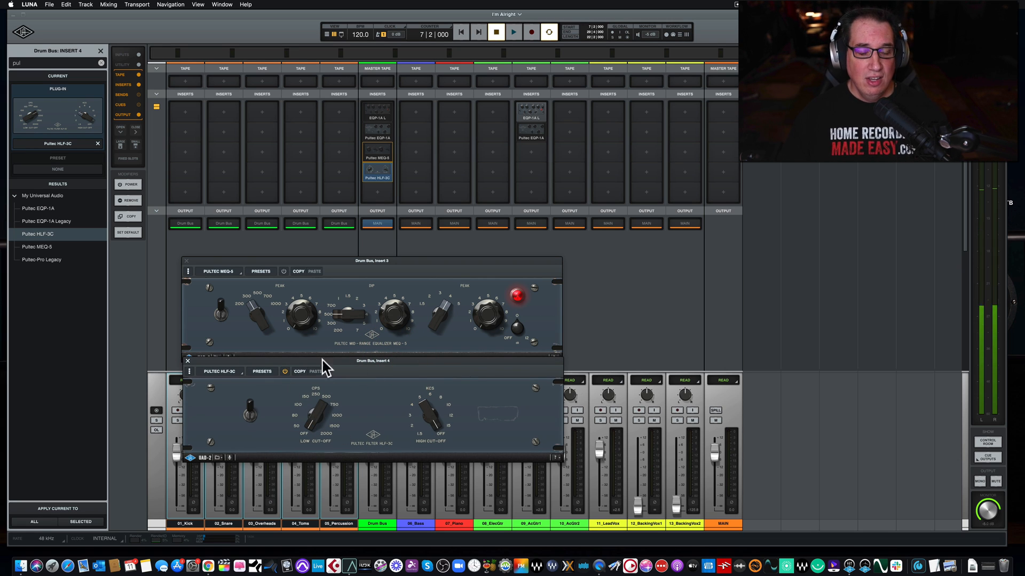
pyautogui.click(374, 131)
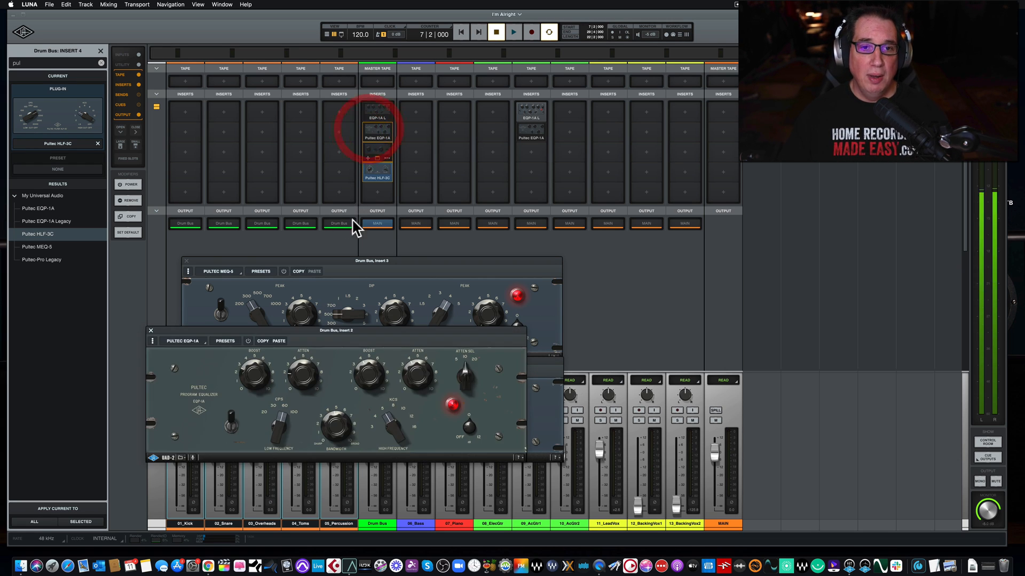
pyautogui.moveTo(329, 330); pyautogui.dragTo(369, 119)
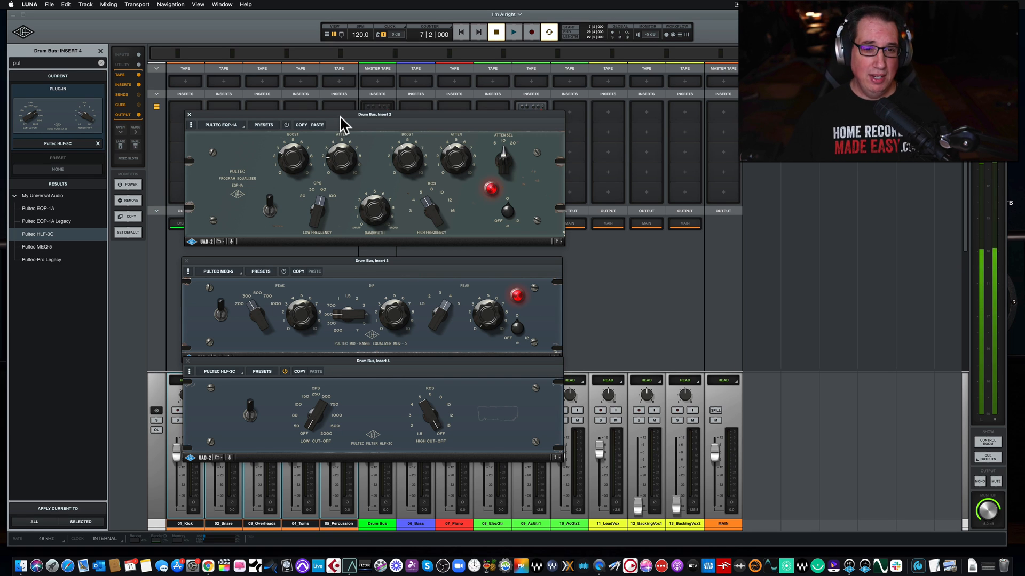
# - Close the MEQ-5 and HLF-3C windows and move the EQP-1A window just below the insert slots
pyautogui.click(186, 261)
pyautogui.click(188, 361)
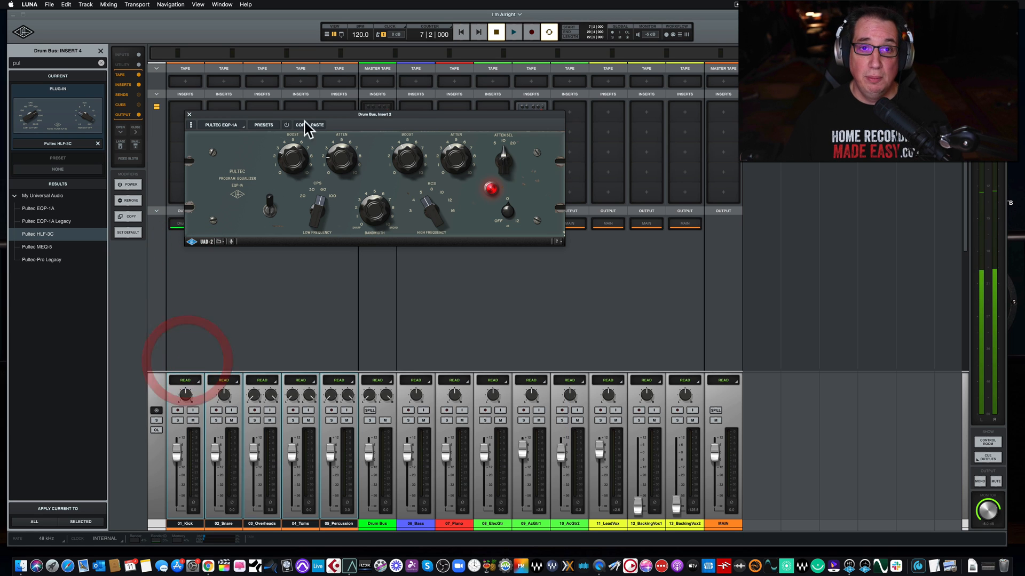
pyautogui.moveTo(314, 116); pyautogui.dragTo(278, 227)
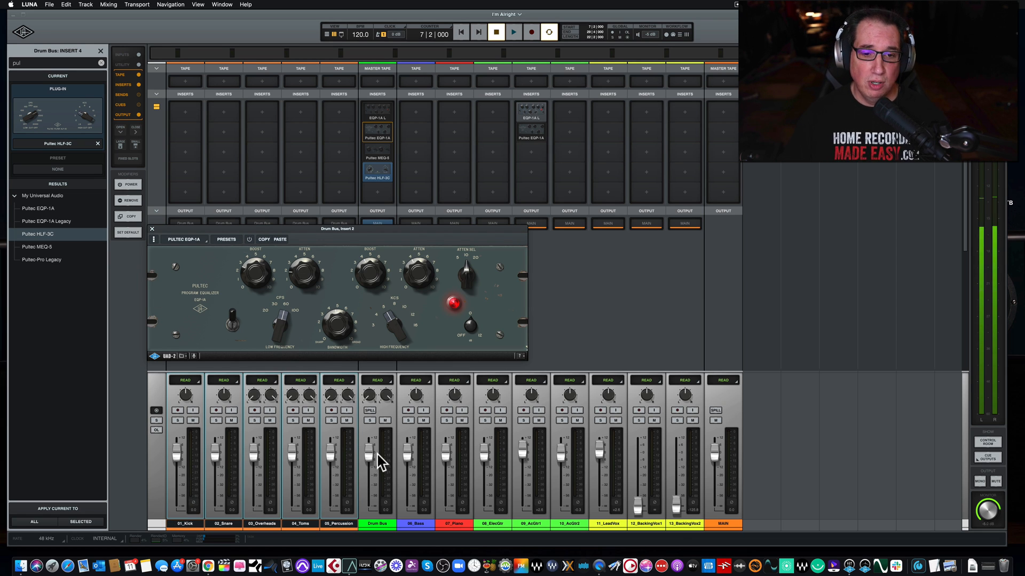
# - Solo the Drum Bus and briefly play the drums with the Pultec EQP-1A still disabled, keeping its window below the inserts
pyautogui.click(370, 420)
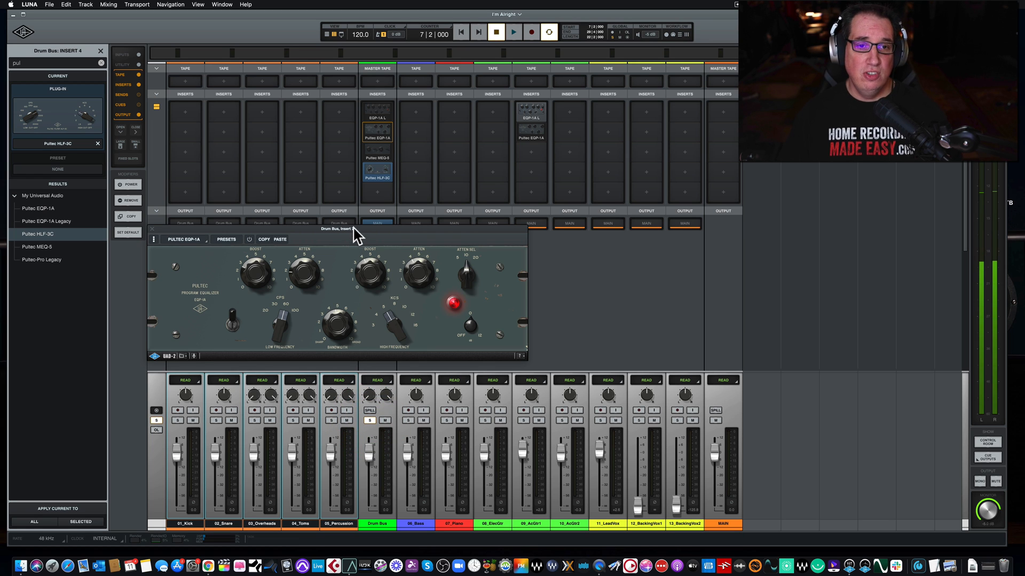
pyautogui.moveTo(354, 232); pyautogui.dragTo(361, 238)
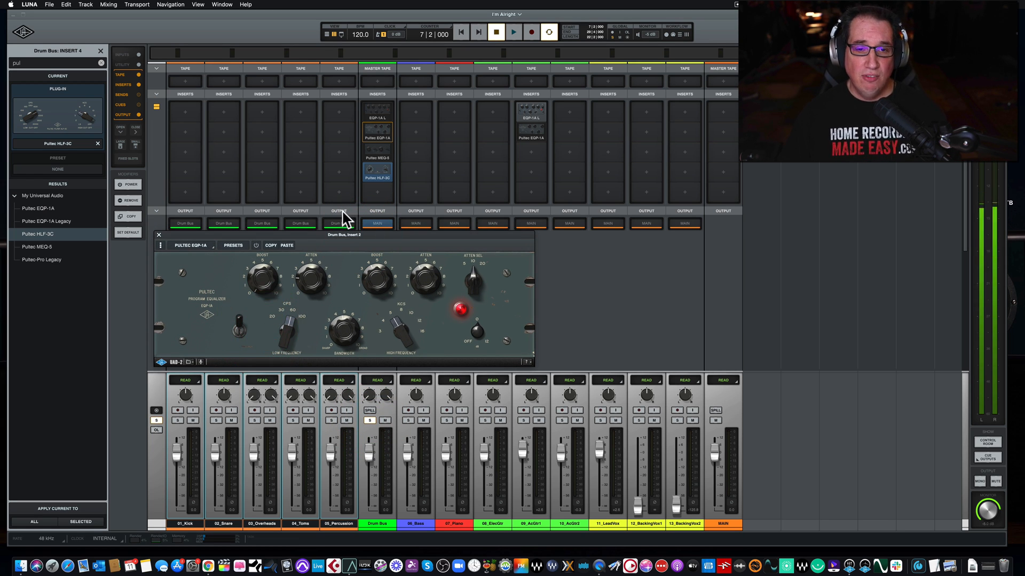
pyautogui.press('space')
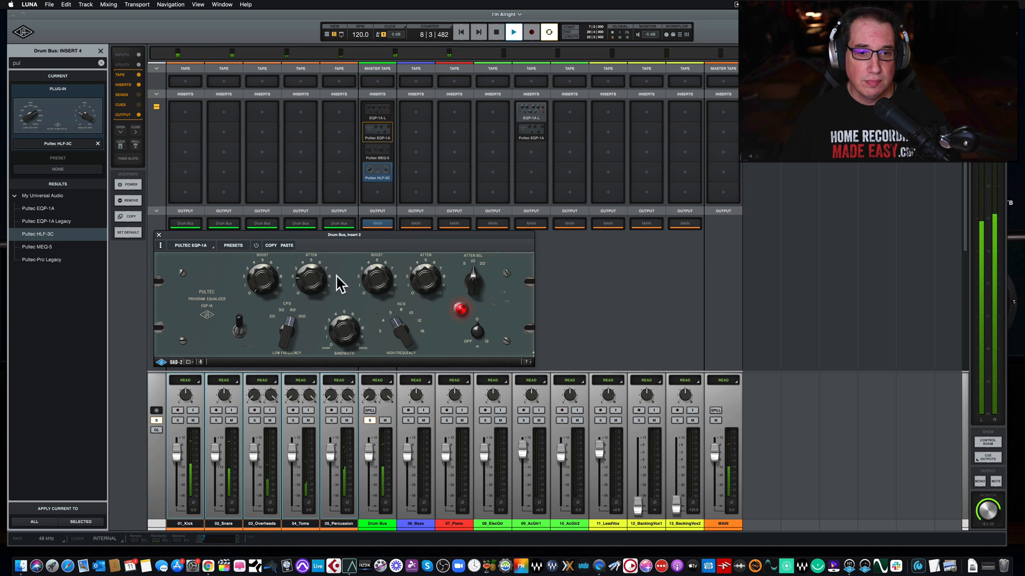
pyautogui.moveTo(309, 240); pyautogui.dragTo(314, 236)
pyautogui.press('space')
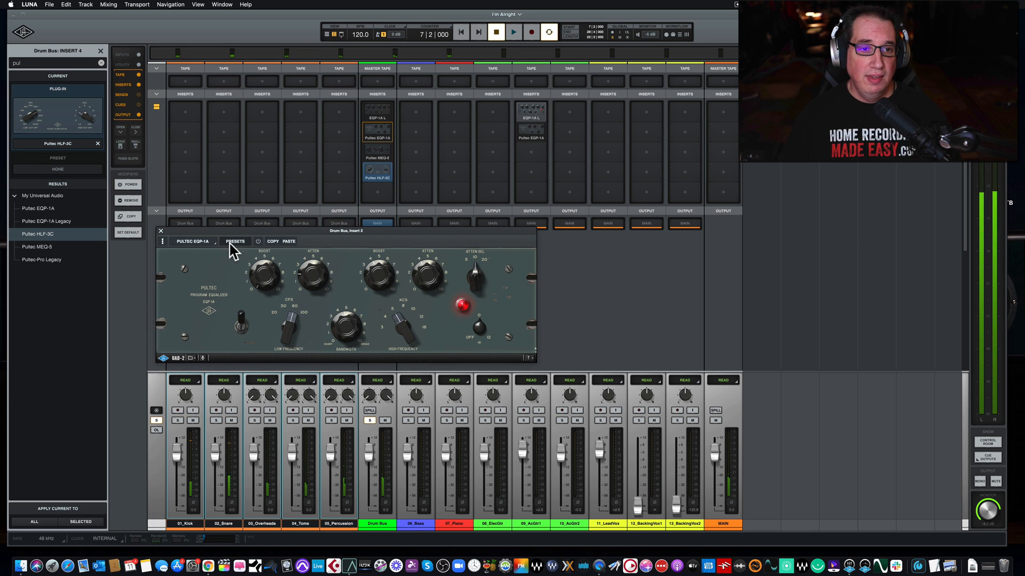
# - Enable the Pultec EQP-1A on Drum Bus insert 2 and play the drums while switching its EQ circuit out and back in
pyautogui.click(258, 241)
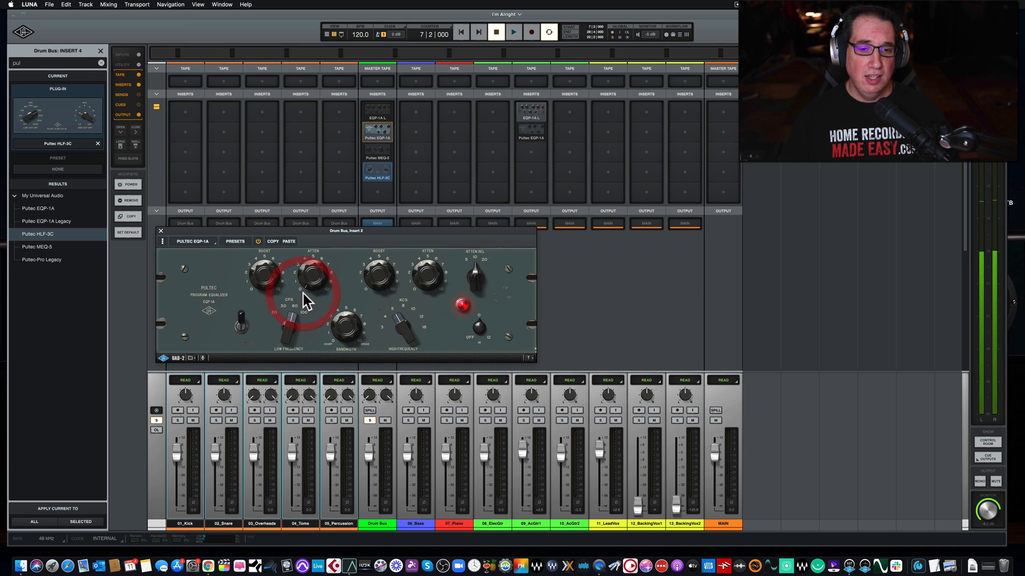
pyautogui.press('space')
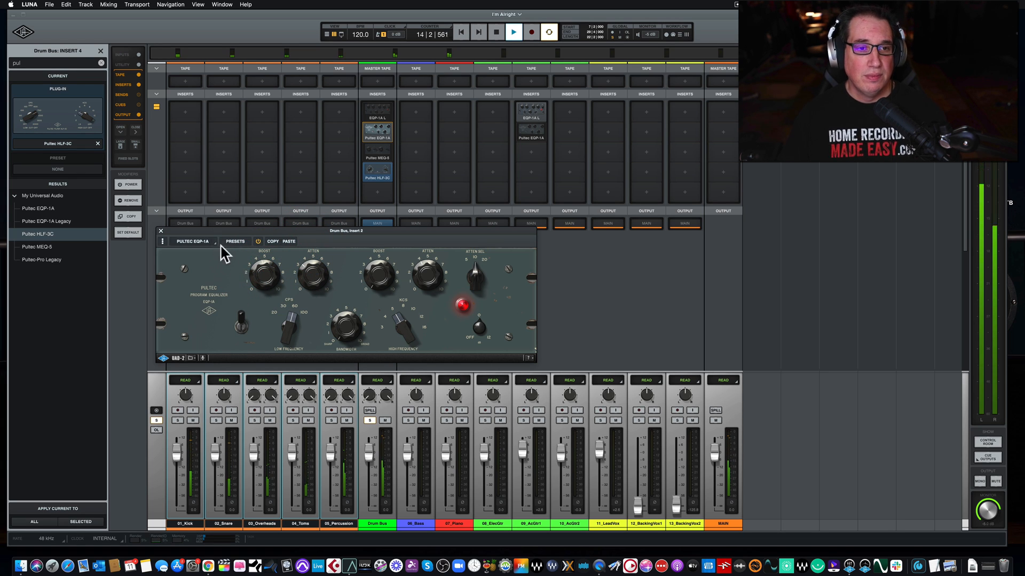
pyautogui.click(241, 326)
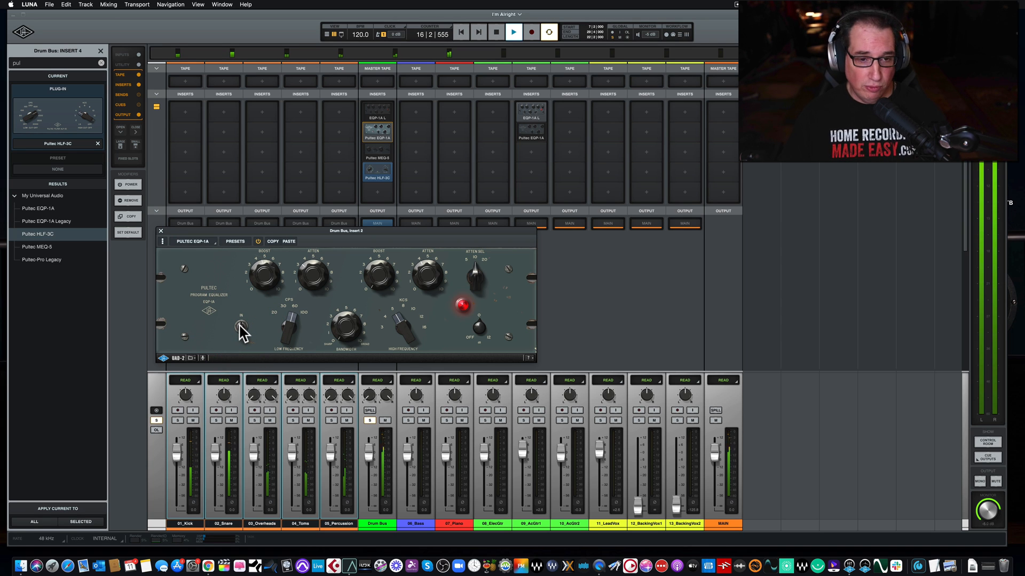
pyautogui.click(241, 327)
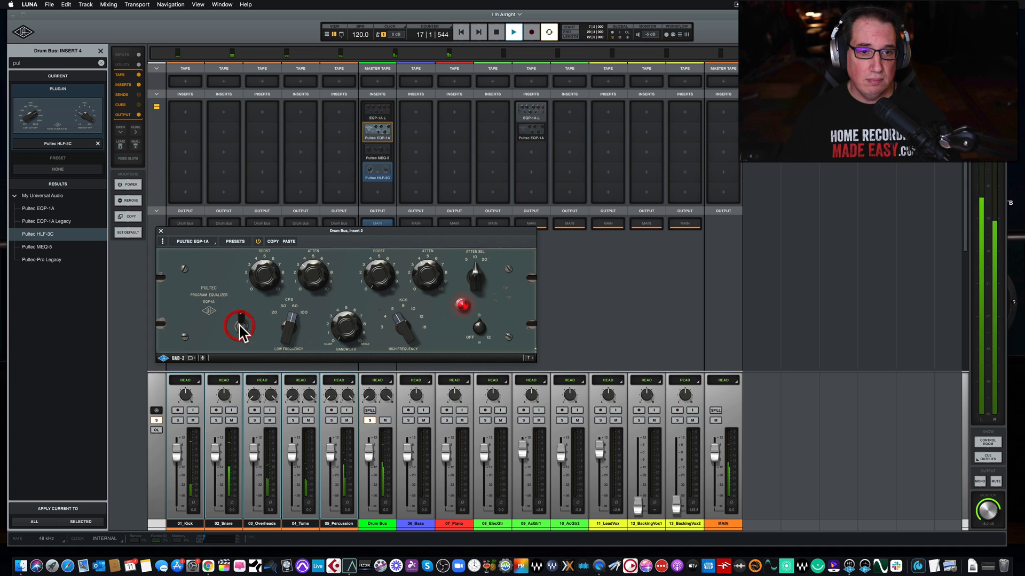
pyautogui.click(262, 275)
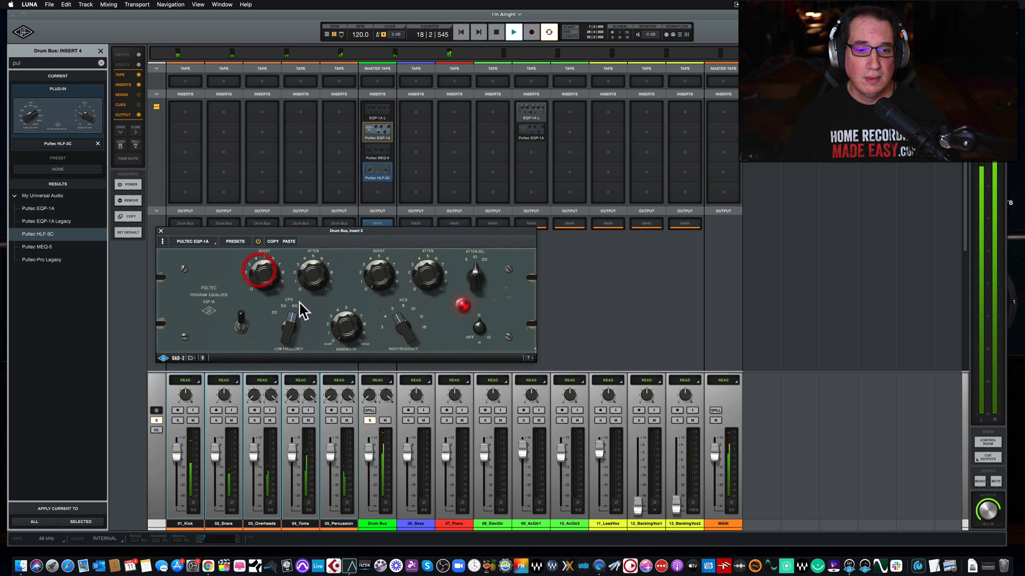
pyautogui.moveTo(381, 239); pyautogui.dragTo(375, 263)
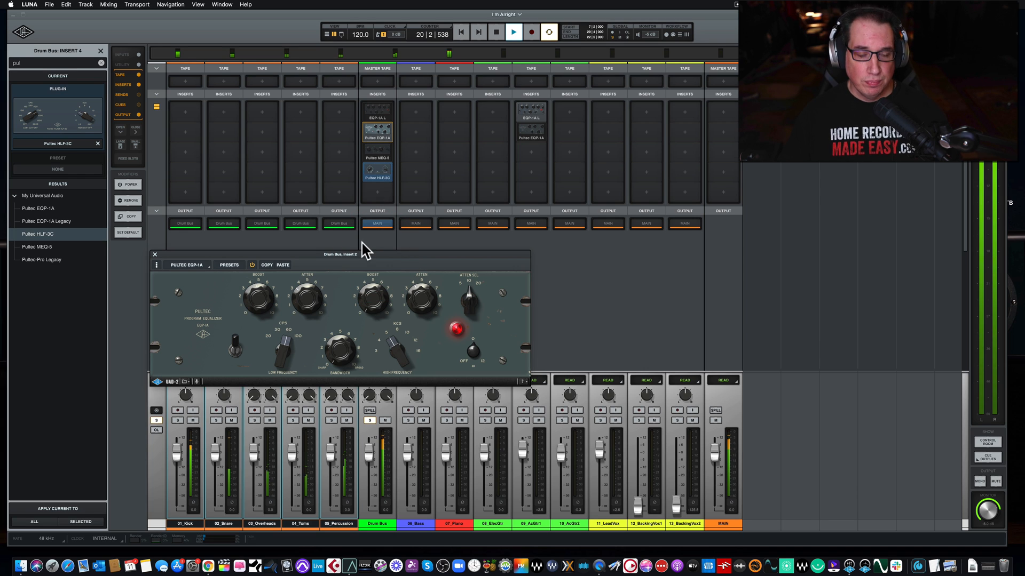
# - Stop playback, briefly inspect the Drum Bus MEQ-5, and disable the Pultec HLF-3C on insert 4, closing both windows
pyautogui.press('space')
pyautogui.click(377, 152)
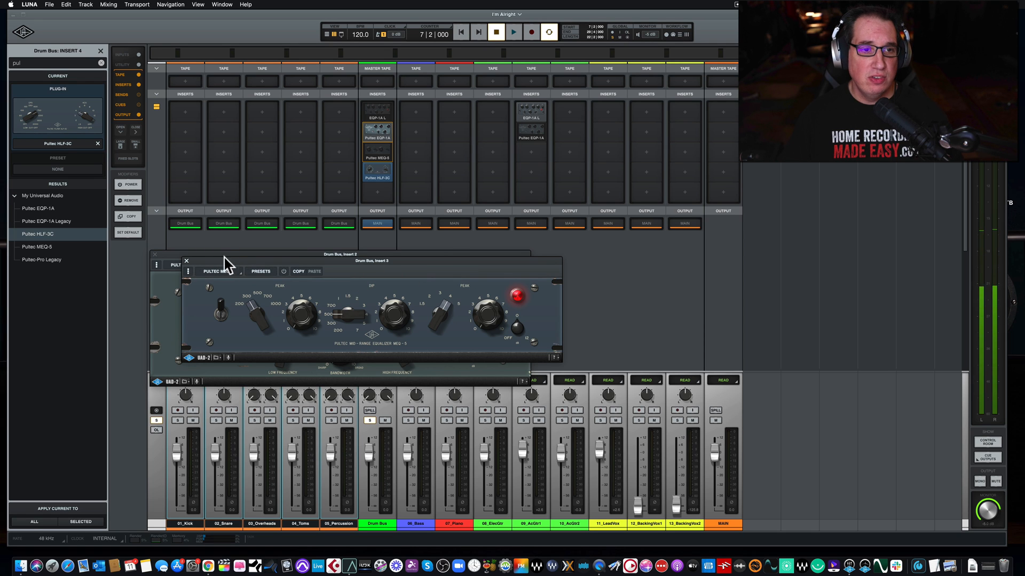
pyautogui.click(186, 260)
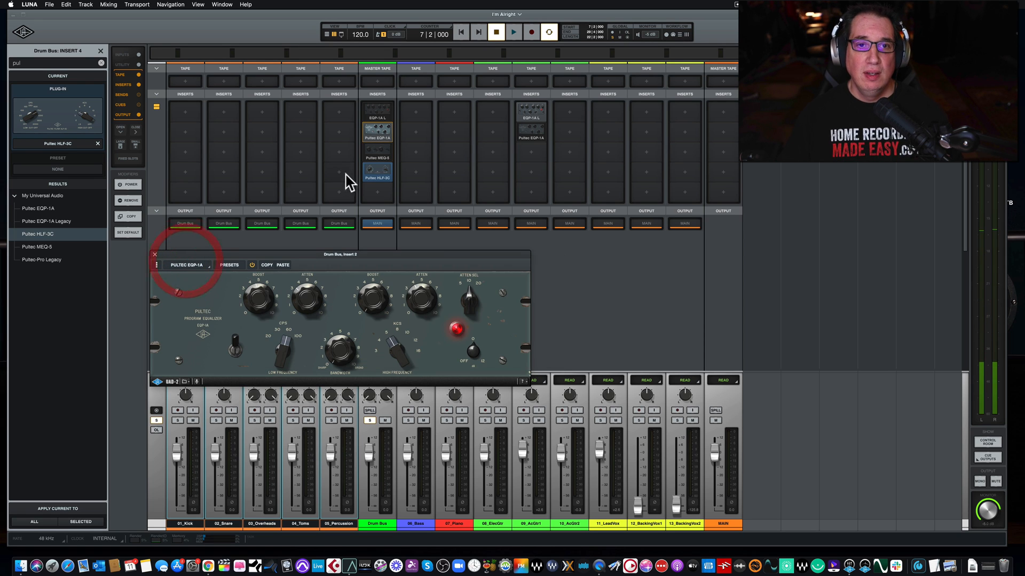
pyautogui.click(377, 172)
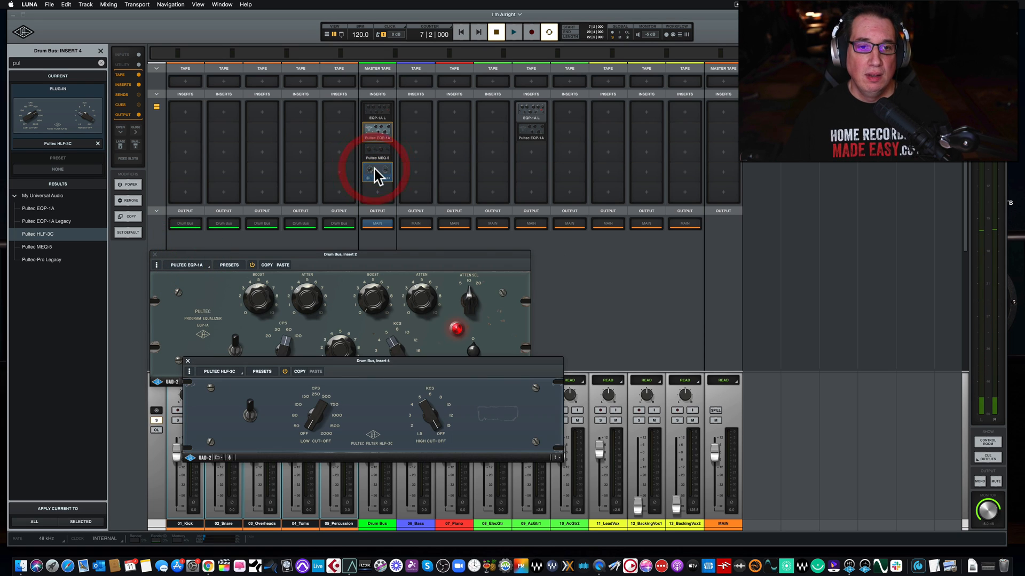
pyautogui.click(285, 372)
pyautogui.click(188, 361)
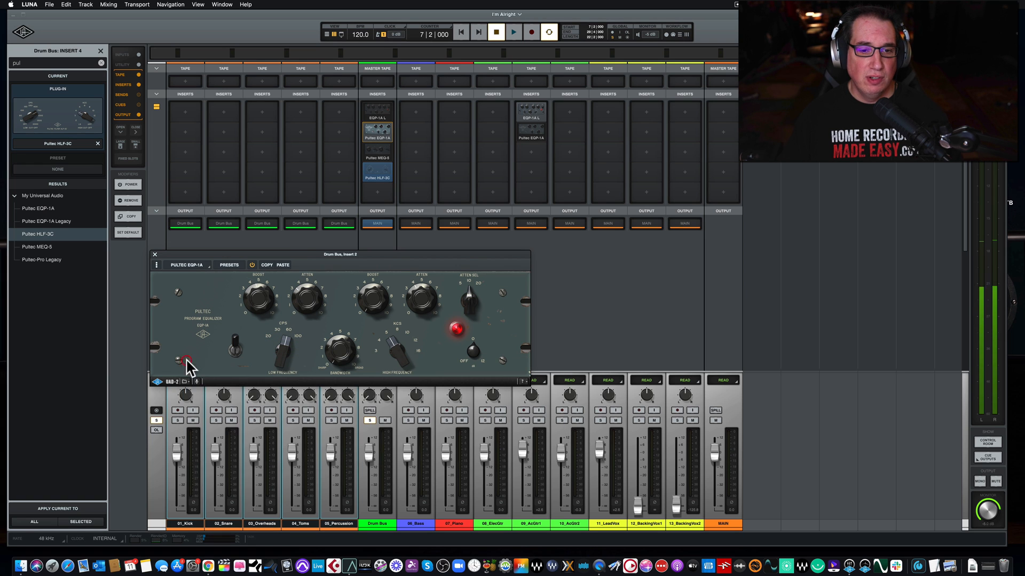
# - Play the soloed drums through the Pultec EQP-1A while examining its low-frequency Boost and Atten controls, and stop playback
pyautogui.press('space')
pyautogui.moveTo(313, 256); pyautogui.dragTo(321, 250)
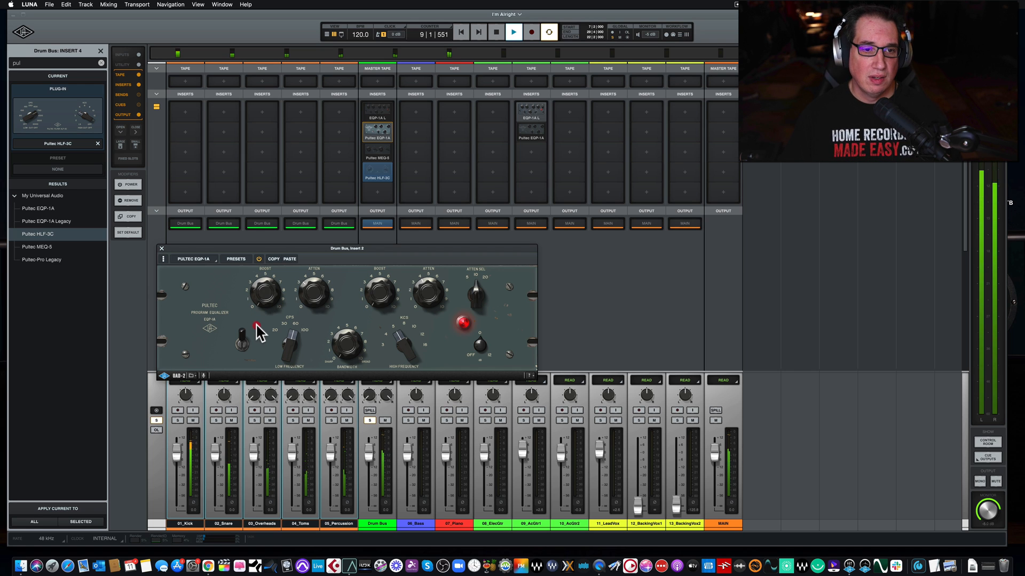
pyautogui.click(261, 292)
pyautogui.click(308, 270)
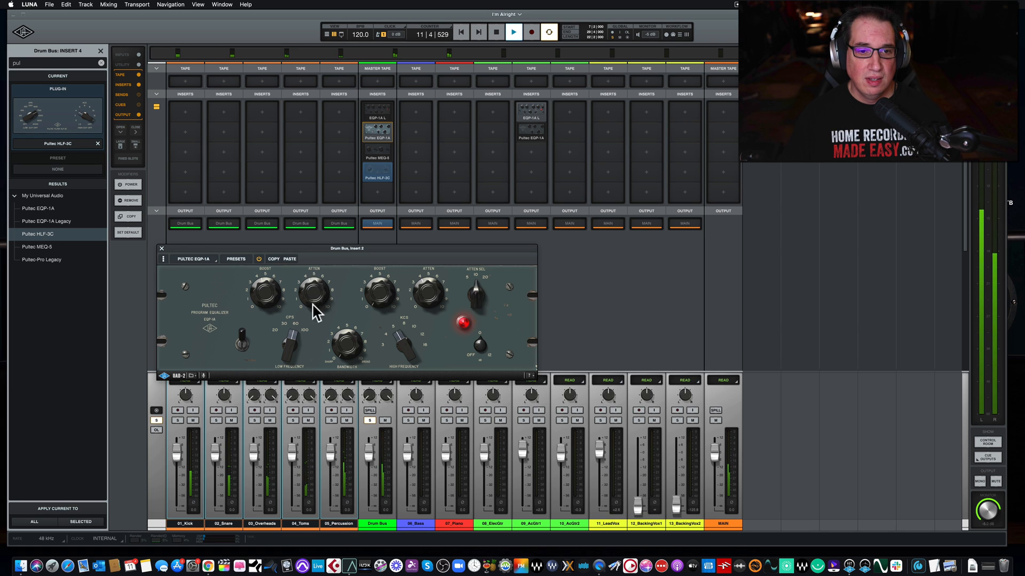
pyautogui.click(311, 284)
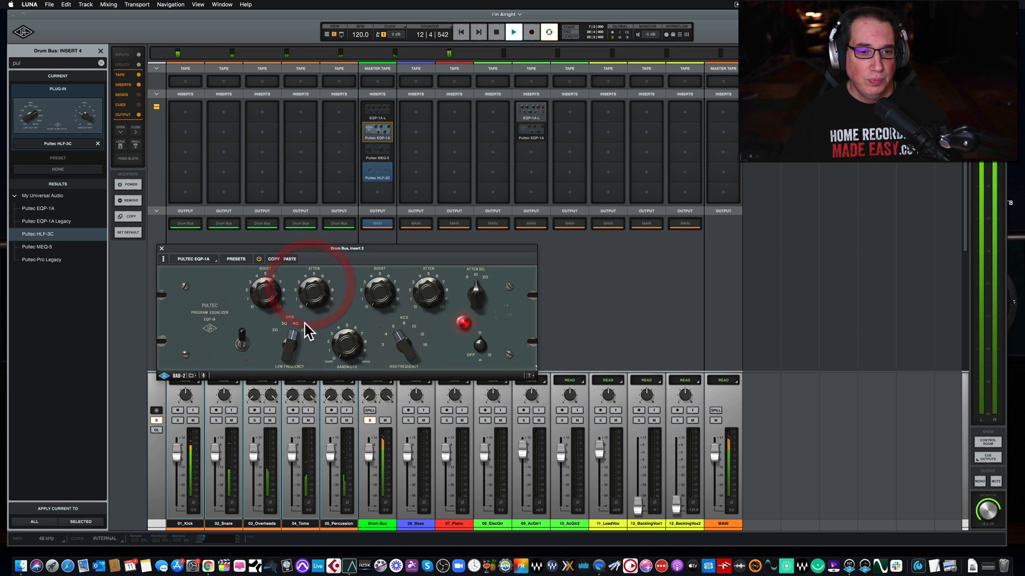
pyautogui.press('space')
pyautogui.click(265, 295)
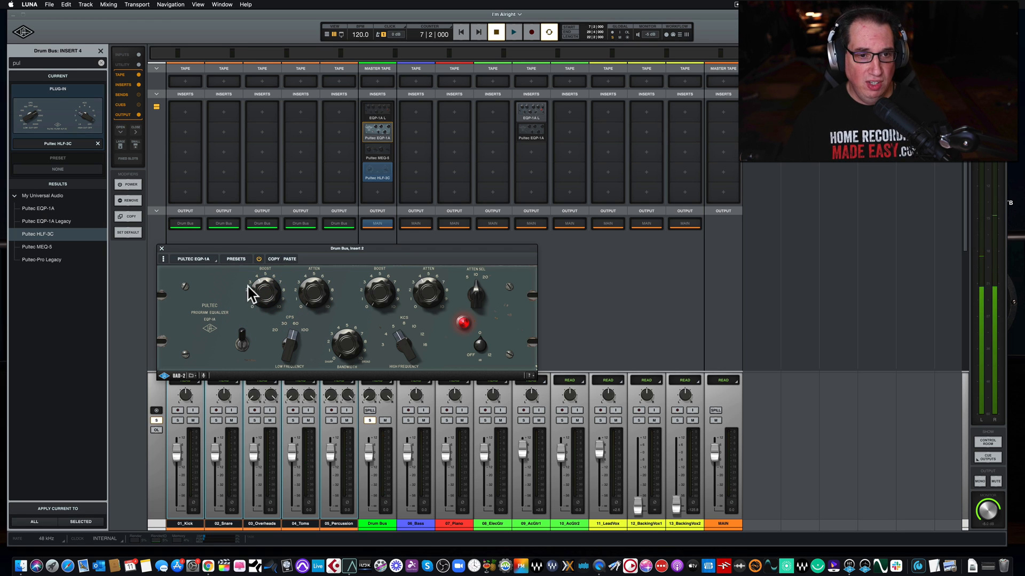
pyautogui.click(251, 298)
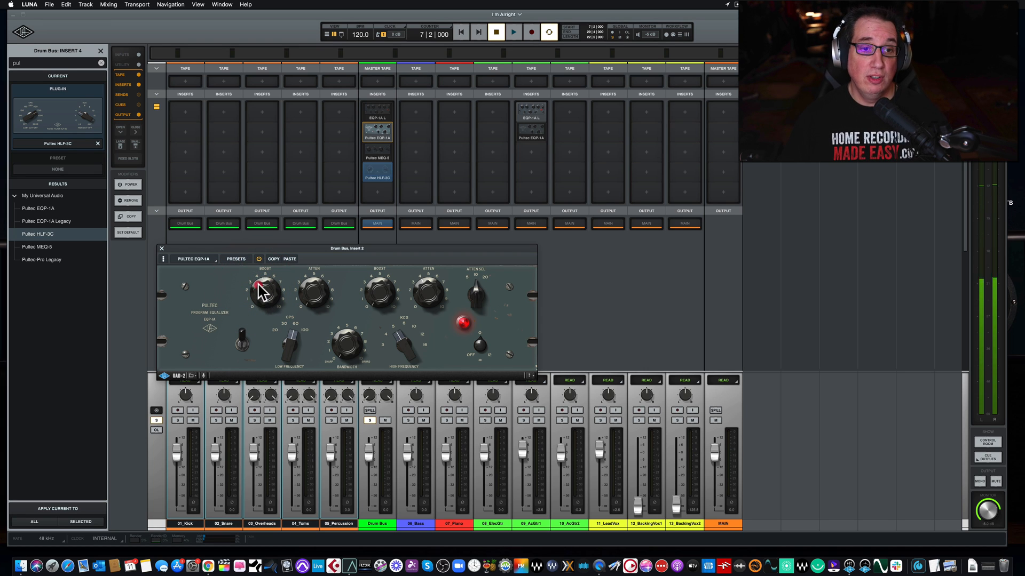
pyautogui.click(258, 282)
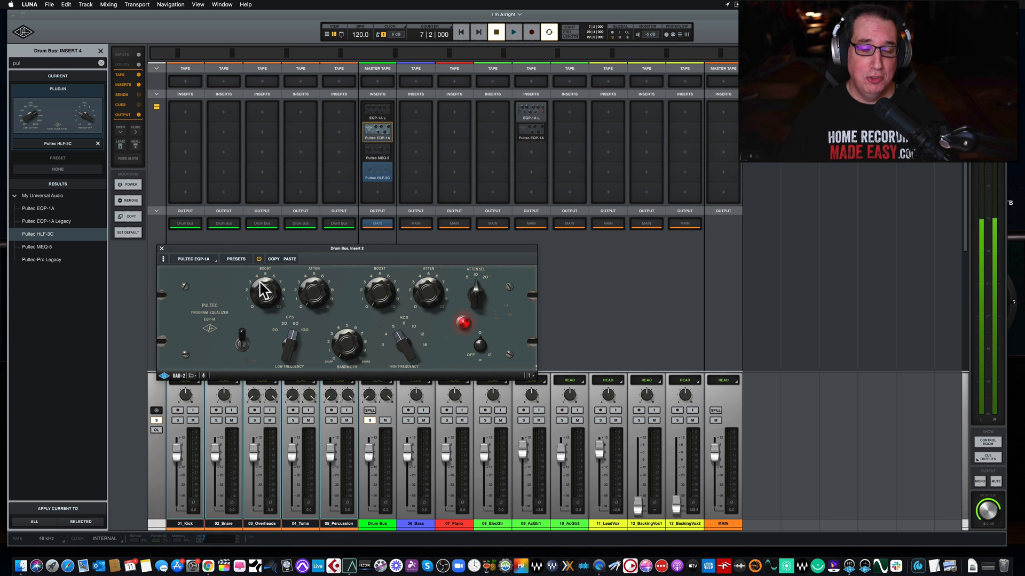
pyautogui.click(263, 288)
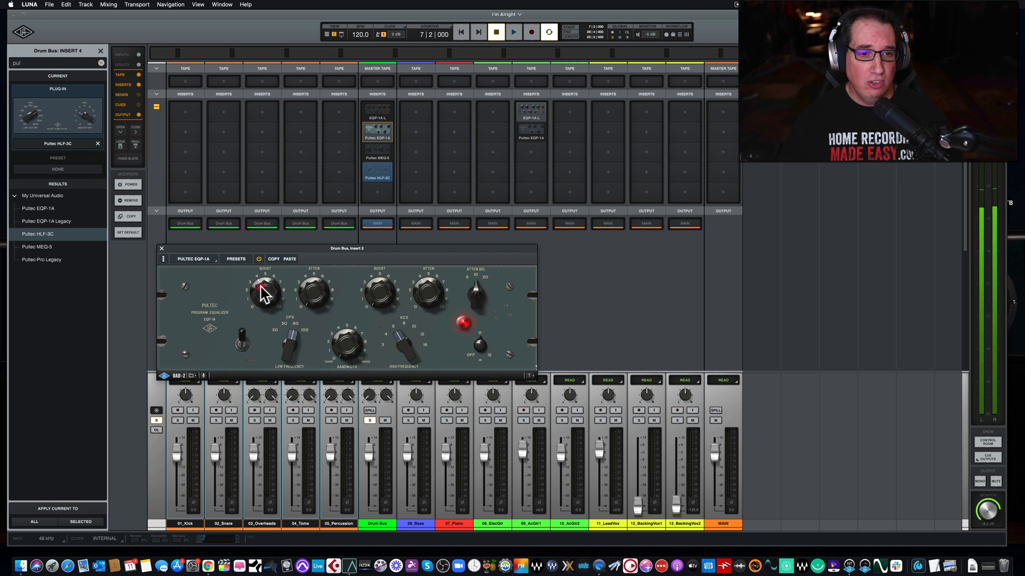
pyautogui.click(263, 291)
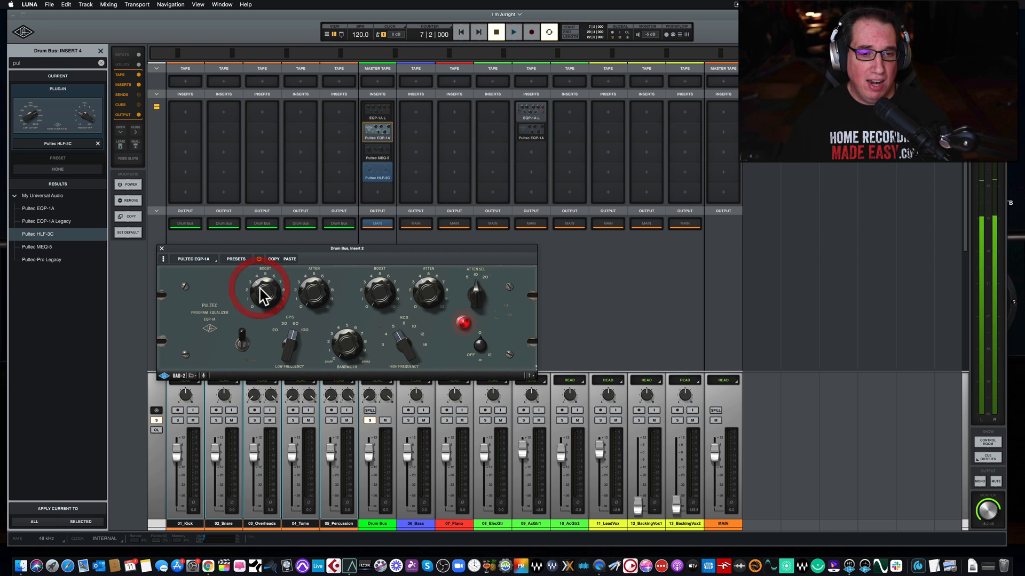
# - Play the drums while raising the EQP-1A's low-frequency Boost and low-frequency Atten at 60 CPS, and stop playback
pyautogui.press('space')
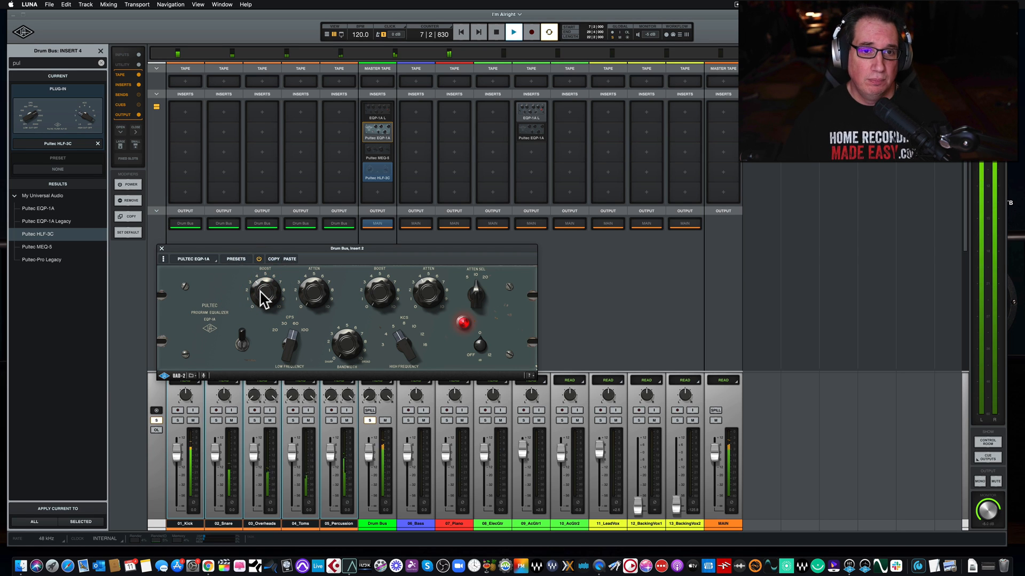
pyautogui.click(260, 319)
pyautogui.moveTo(259, 318); pyautogui.dragTo(254, 271)
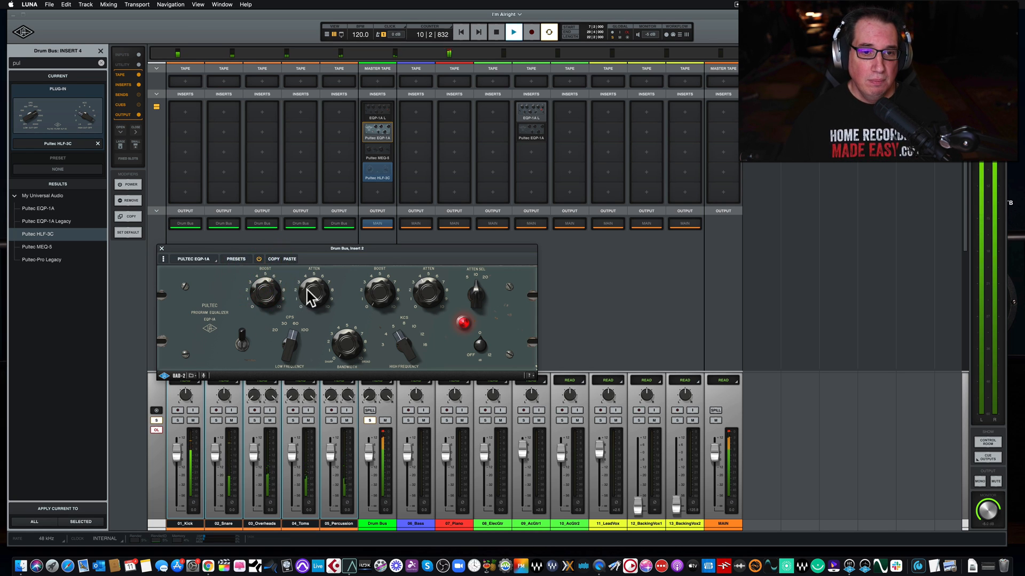
pyautogui.moveTo(307, 306); pyautogui.dragTo(301, 247)
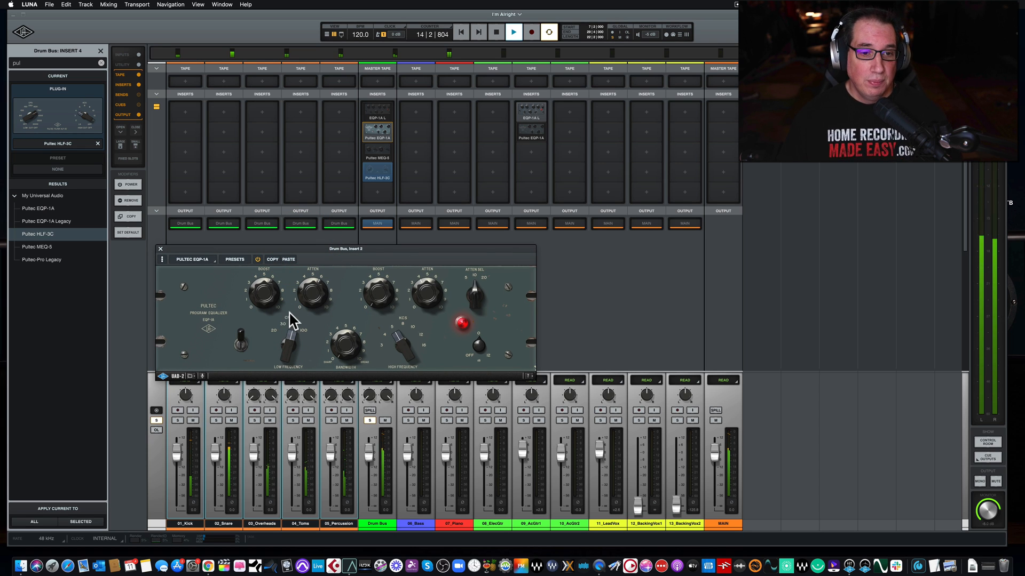
pyautogui.press('space')
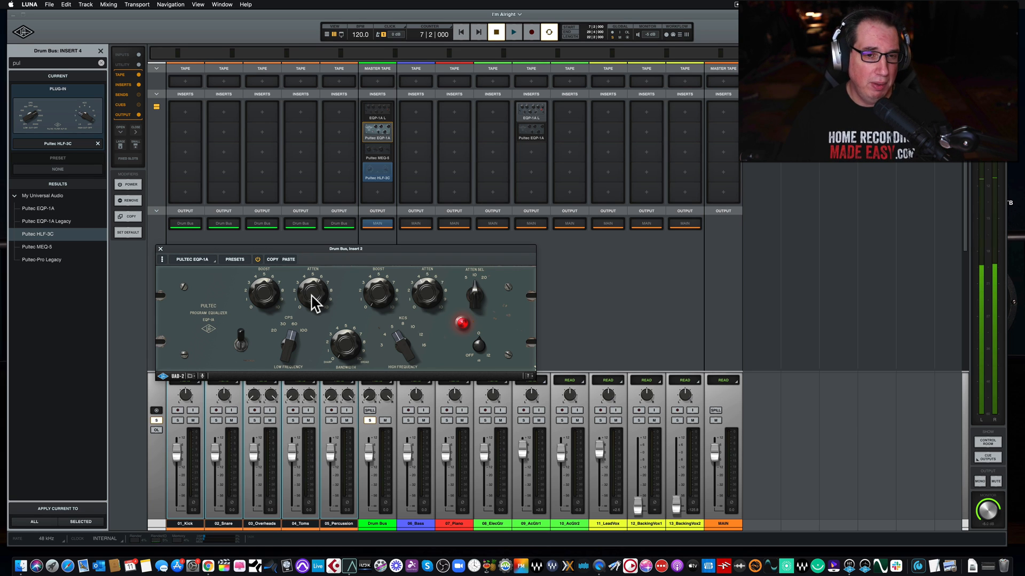
# - Replay the drums while readjusting the EQP-1A's low-frequency Atten and Boost together, and stop playback
pyautogui.press('space')
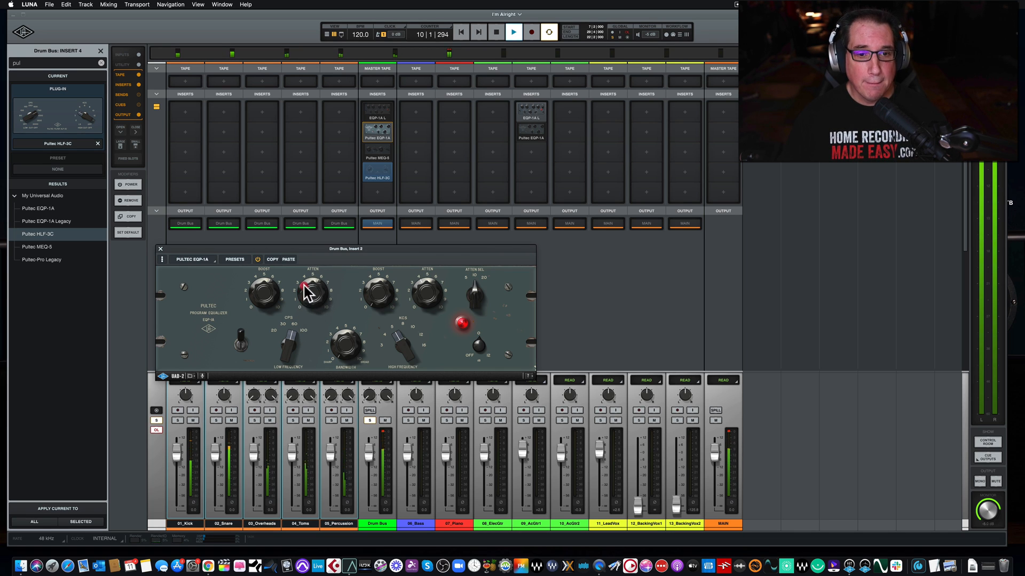
pyautogui.moveTo(303, 284); pyautogui.dragTo(256, 289)
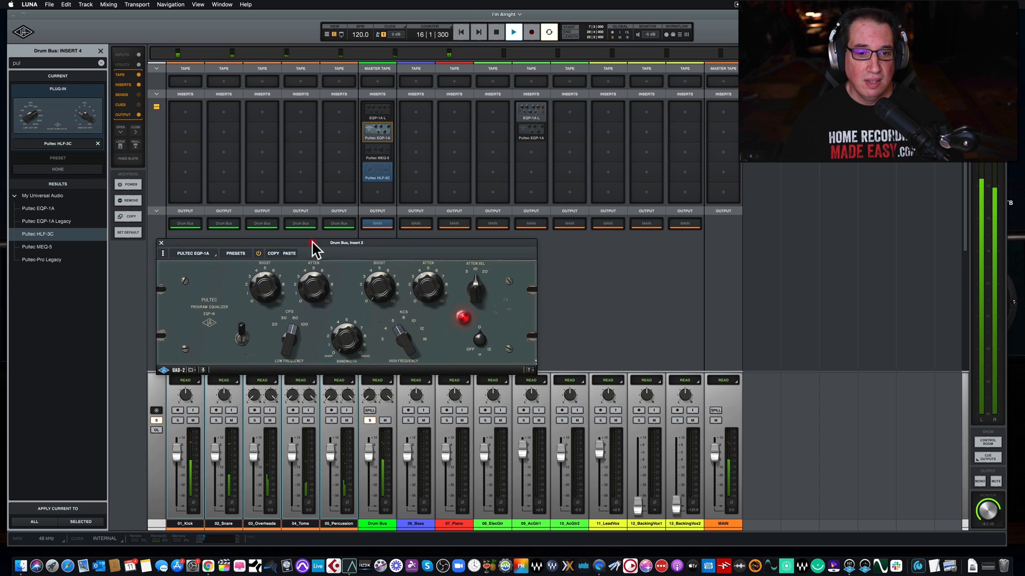
pyautogui.moveTo(314, 249); pyautogui.dragTo(315, 255)
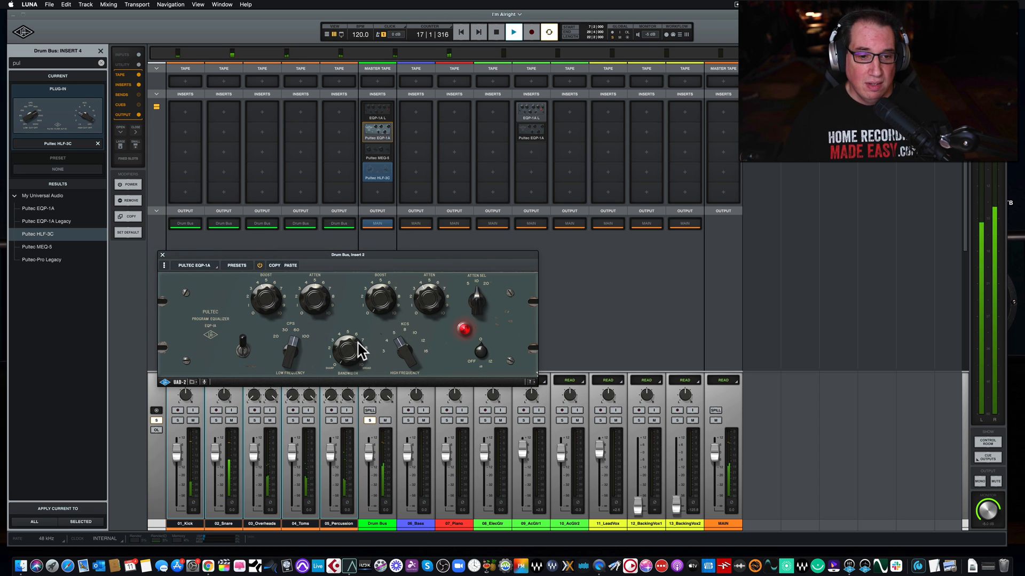
pyautogui.press('space')
# - Set the EQP-1A's High Frequency selector to 10 KCS and adjust the high Boost and Bandwidth while playing the drums
pyautogui.moveTo(406, 352); pyautogui.dragTo(408, 332)
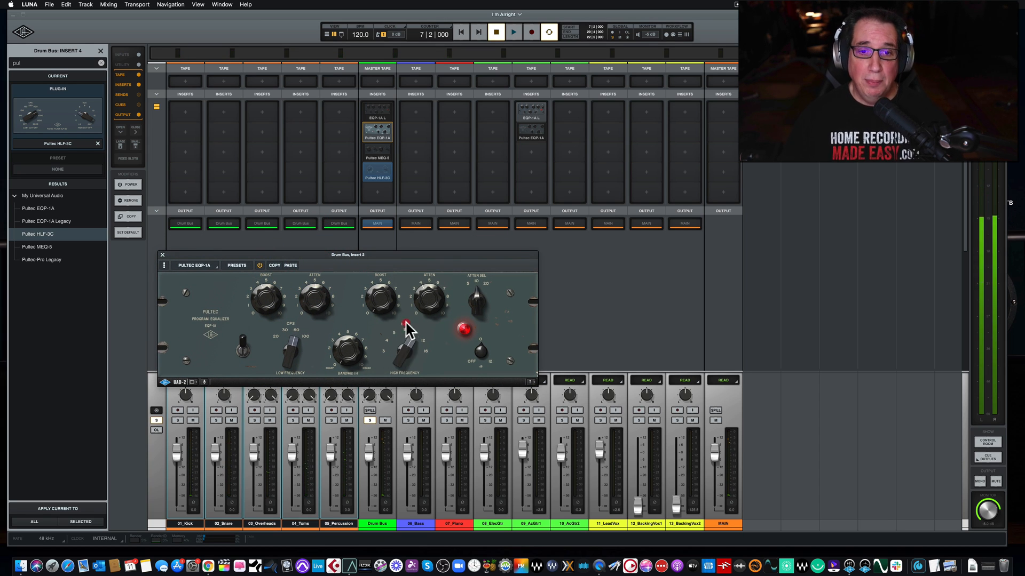
pyautogui.press('space')
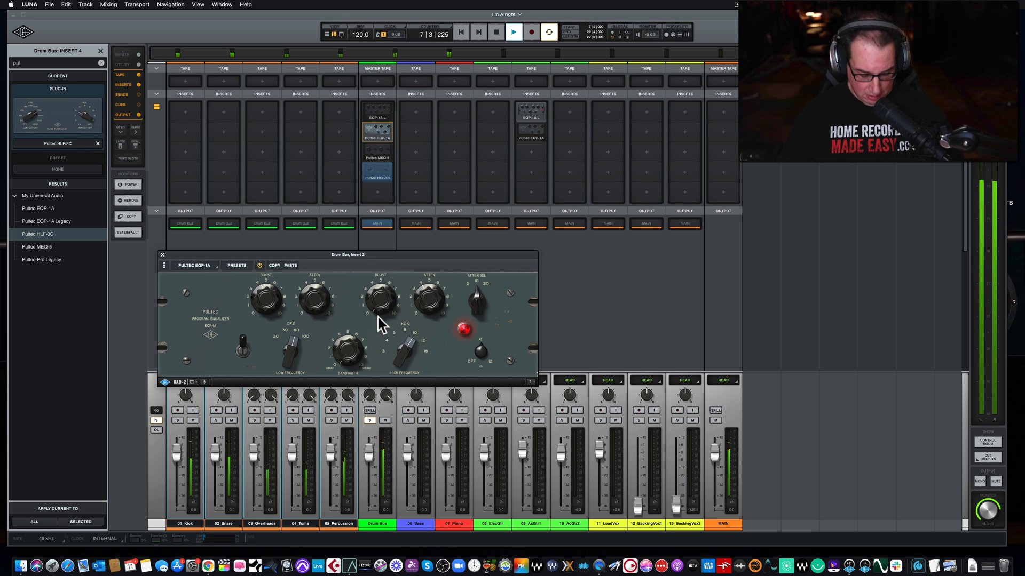
pyautogui.moveTo(369, 306); pyautogui.dragTo(372, 290)
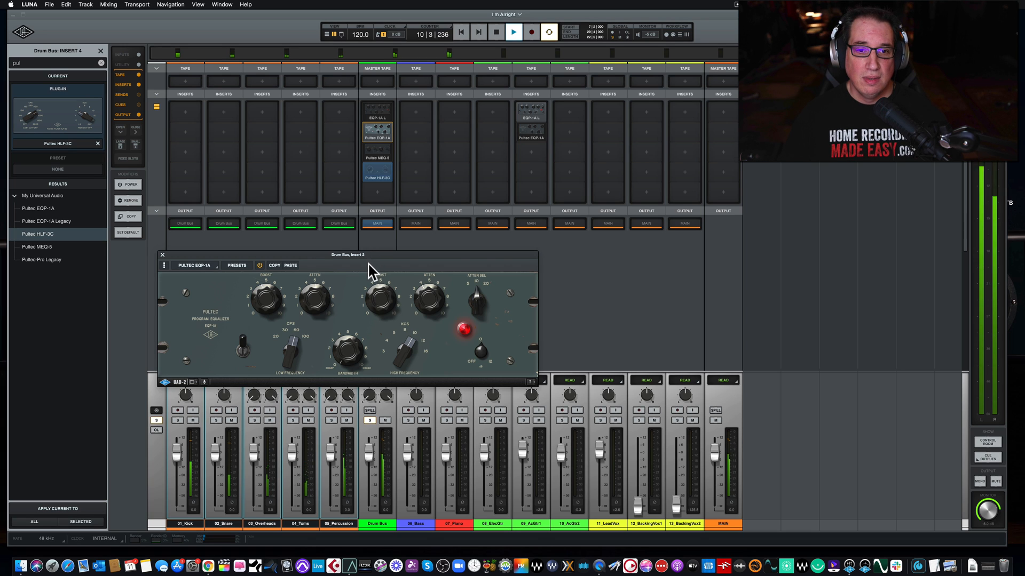
pyautogui.click(372, 254)
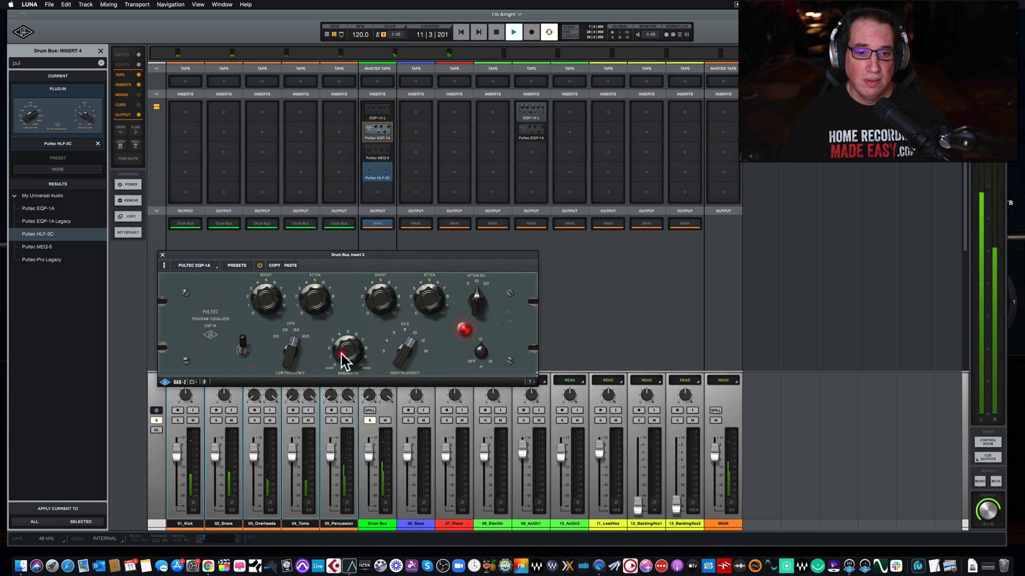
pyautogui.click(340, 316)
pyautogui.press('space')
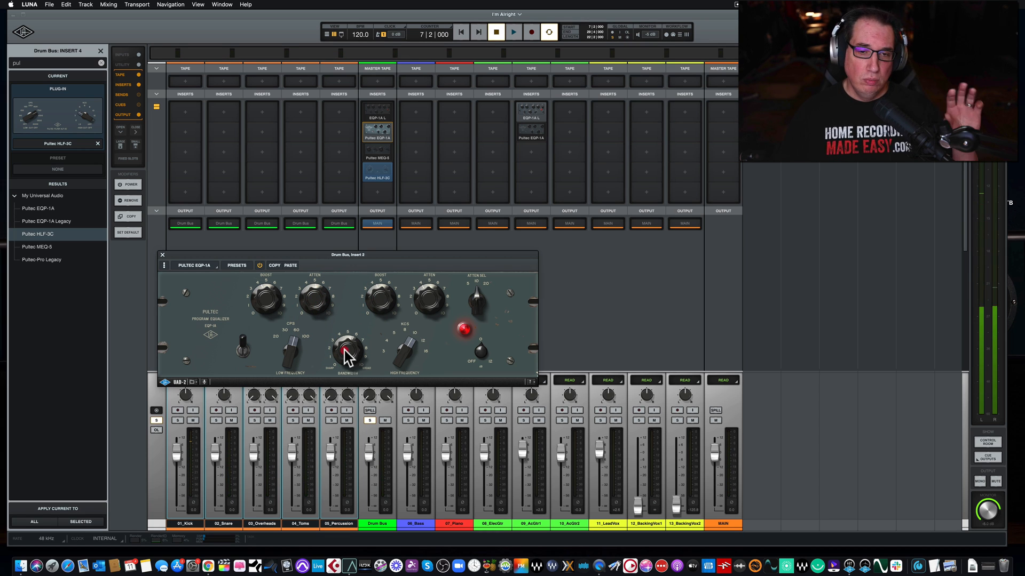
pyautogui.click(344, 355)
# - Play the drums and compare their sound with the Drum Bus EQP-1A plug-in switched off and back on, twice
pyautogui.press('space')
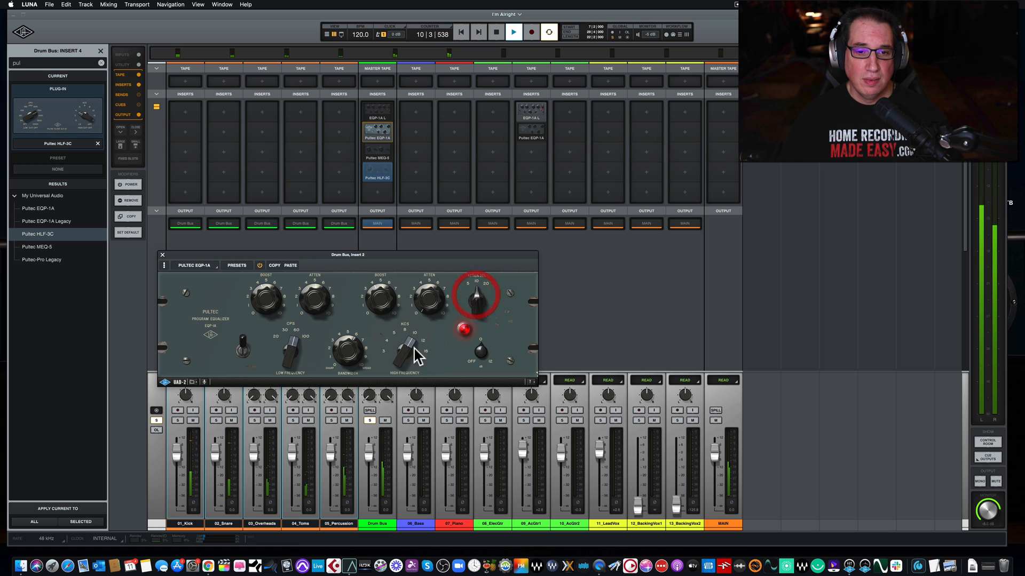
pyautogui.click(243, 350)
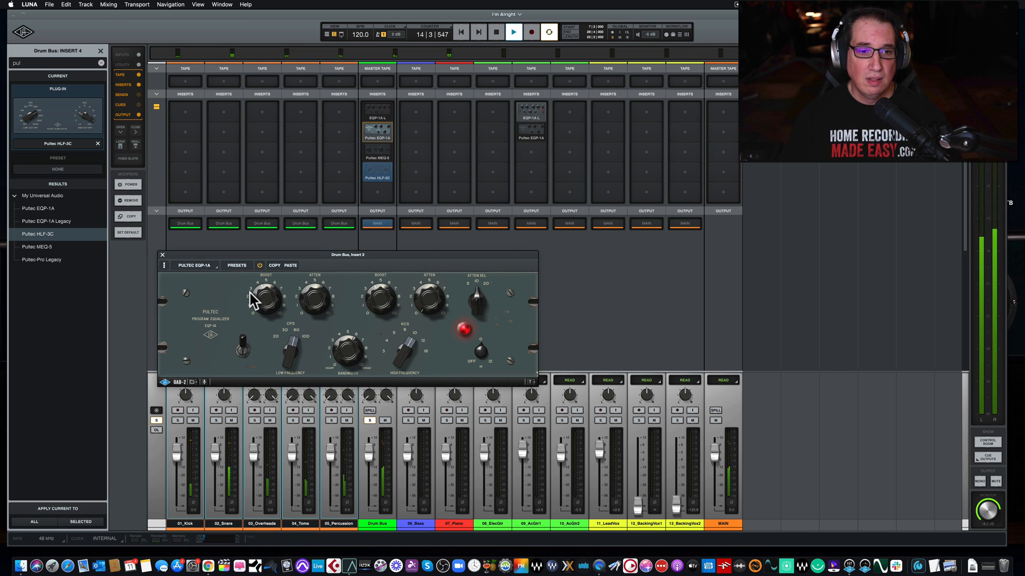
pyautogui.click(260, 266)
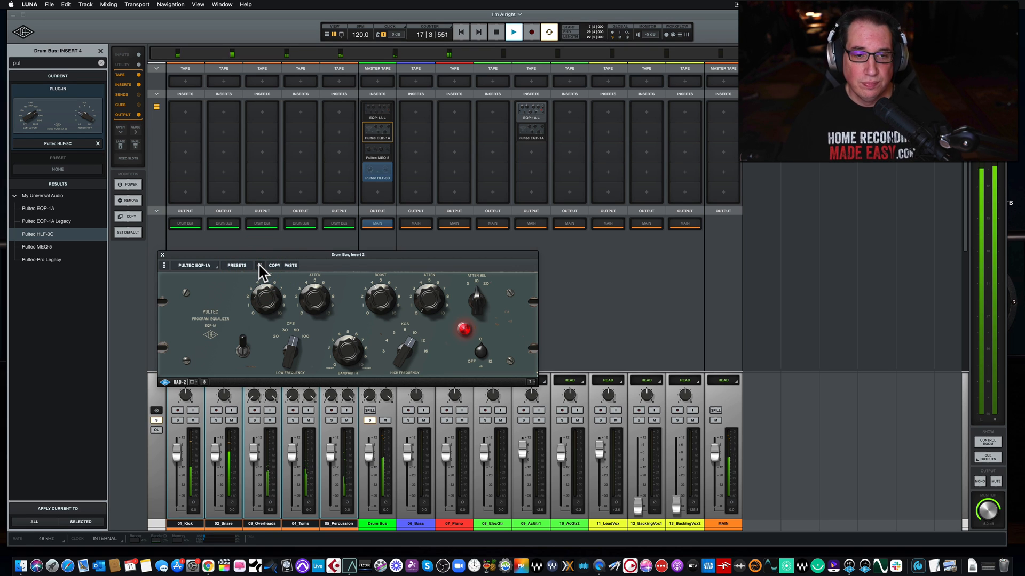
pyautogui.click(260, 266)
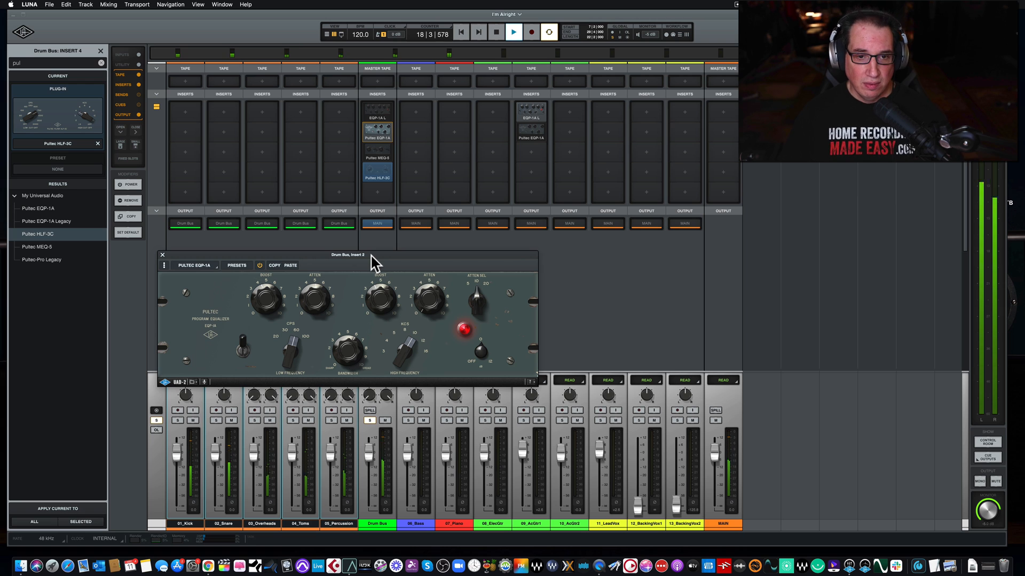
pyautogui.press('space')
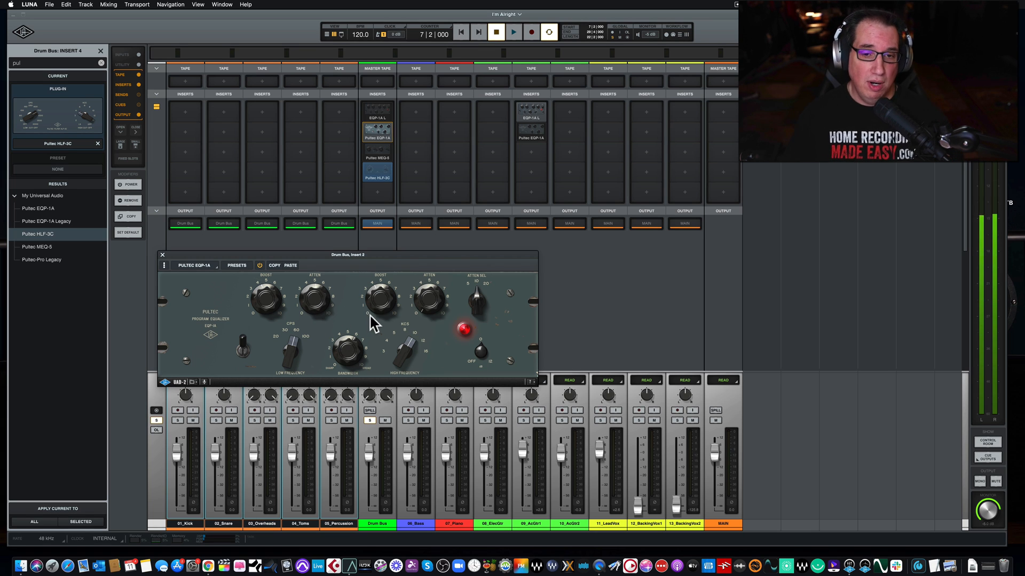
pyautogui.press('space')
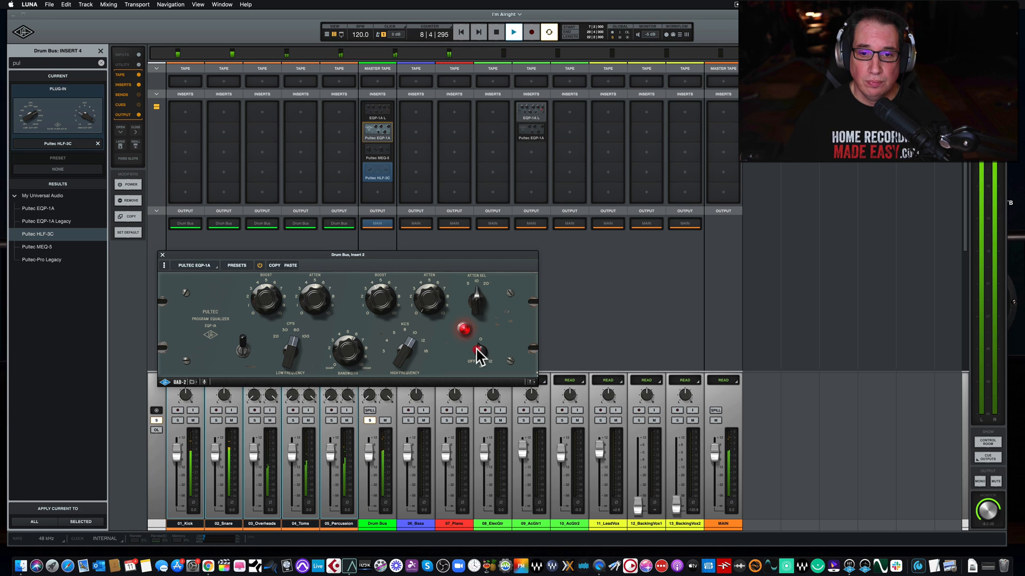
pyautogui.click(259, 265)
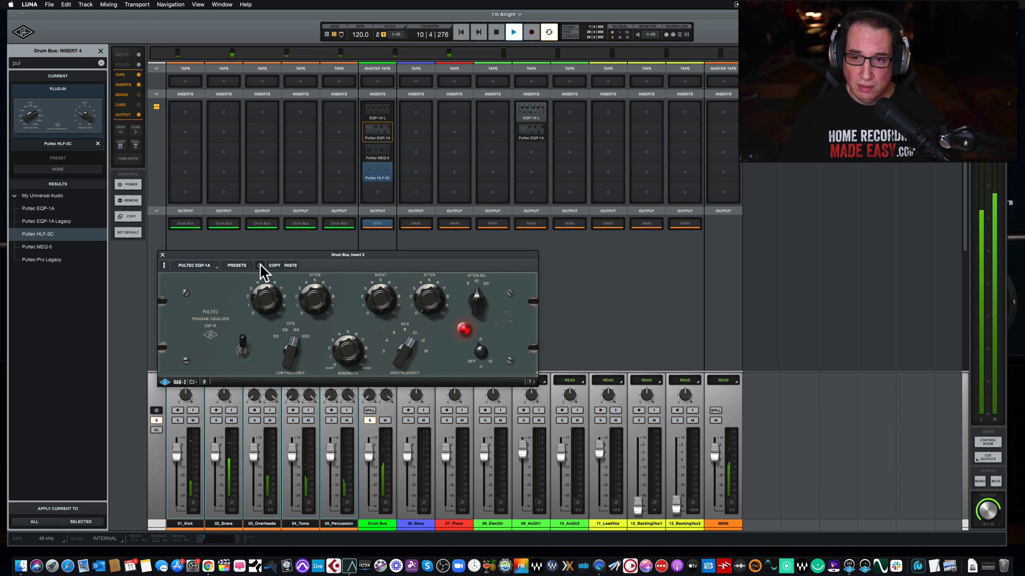
pyautogui.click(259, 266)
# - Set the EQP-1A's Low Frequency selector to 30 CPS, adjust the low Boost during playback, and replay the drums
pyautogui.moveTo(279, 255); pyautogui.dragTo(278, 237)
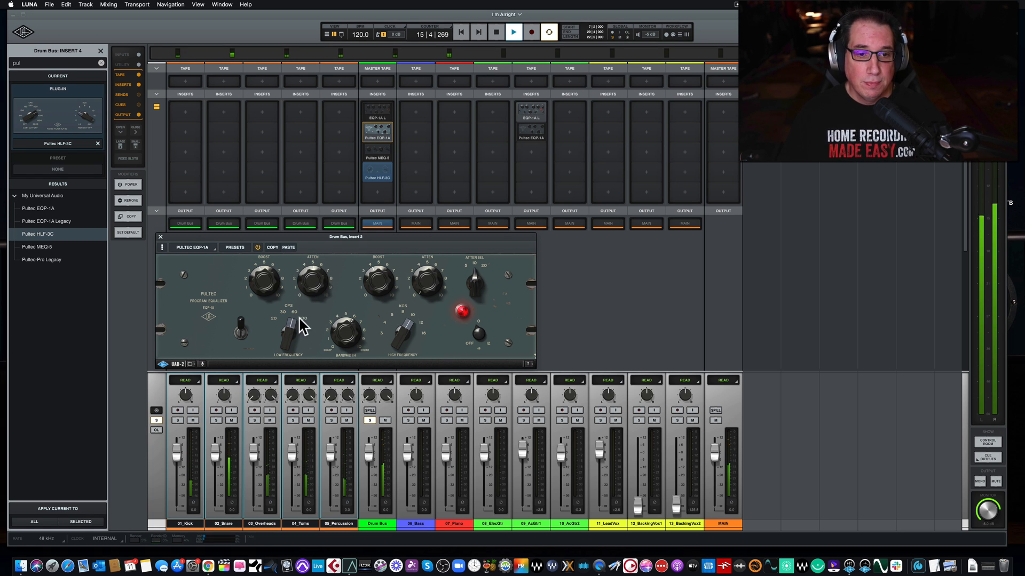
pyautogui.moveTo(293, 323); pyautogui.dragTo(293, 347)
pyautogui.moveTo(261, 278)
pyautogui.mouseDown()
pyautogui.moveTo(261, 261)
pyautogui.moveTo(261, 313)
pyautogui.moveTo(255, 265)
pyautogui.mouseUp()
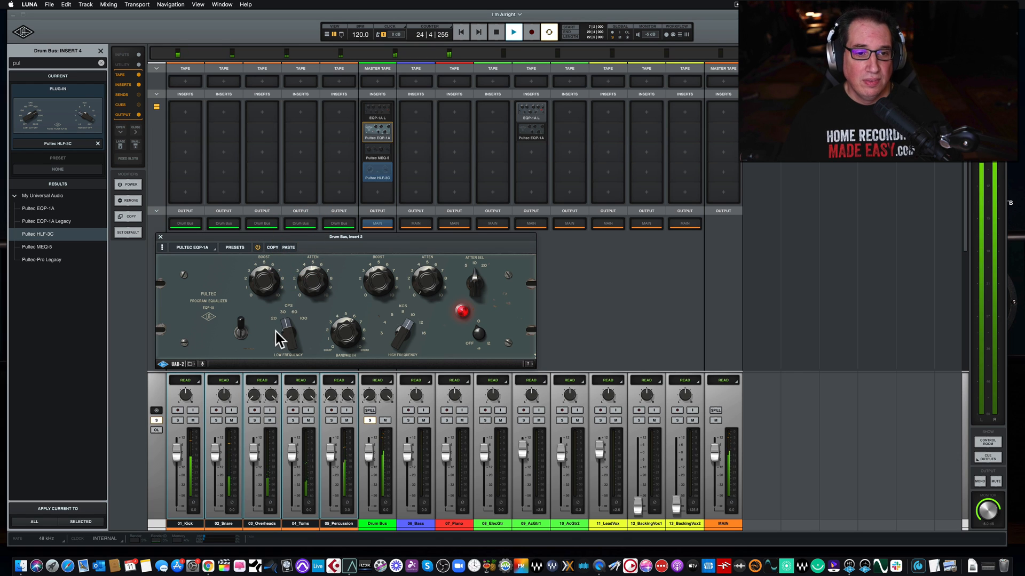
pyautogui.press('space')
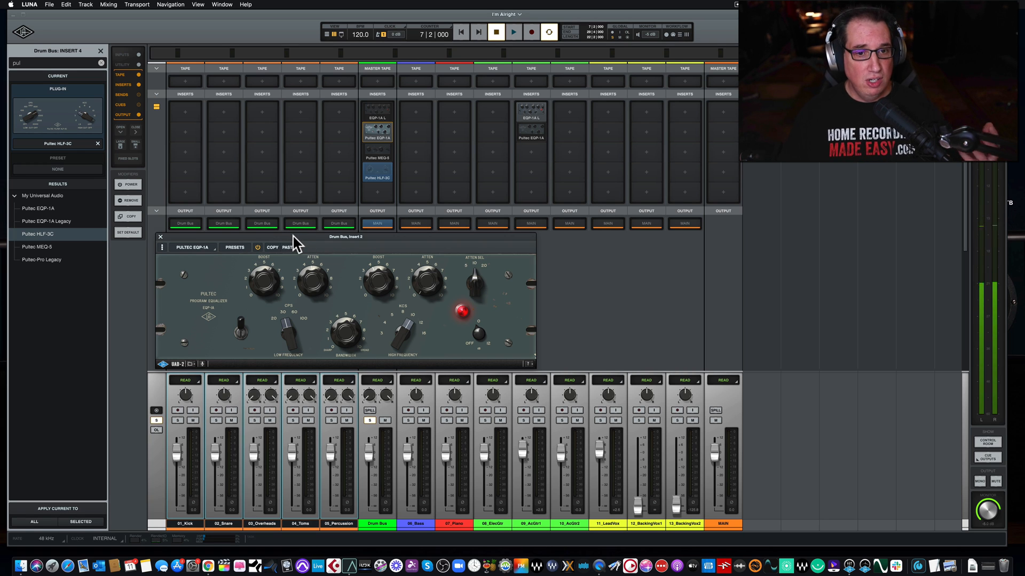
pyautogui.moveTo(293, 235); pyautogui.dragTo(294, 235)
pyautogui.press('space')
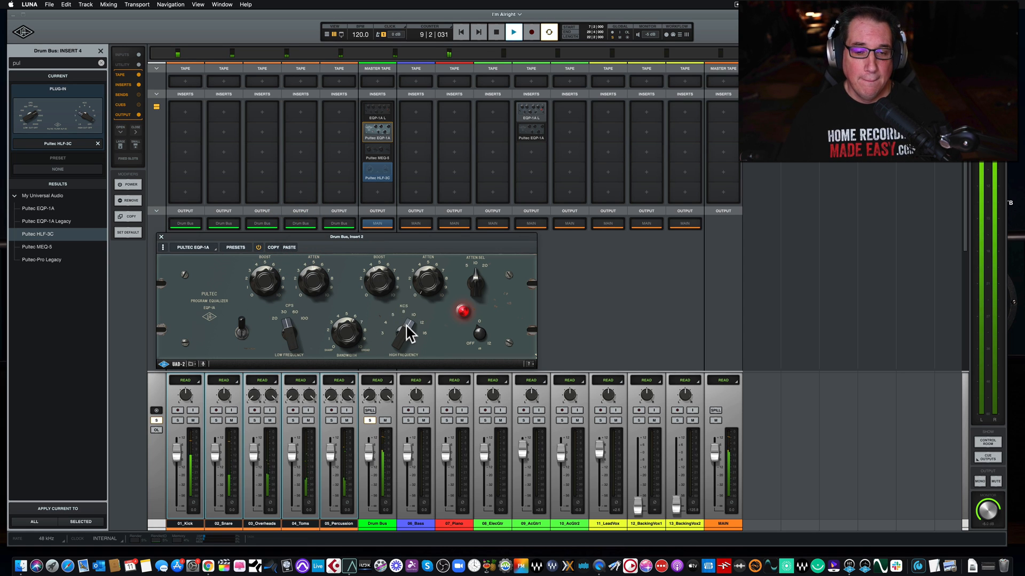
# - Lower the EQP-1A's High Frequency selector and readjust its high Boost while auditioning the drums with and without the plug-in
pyautogui.moveTo(406, 335); pyautogui.dragTo(400, 347)
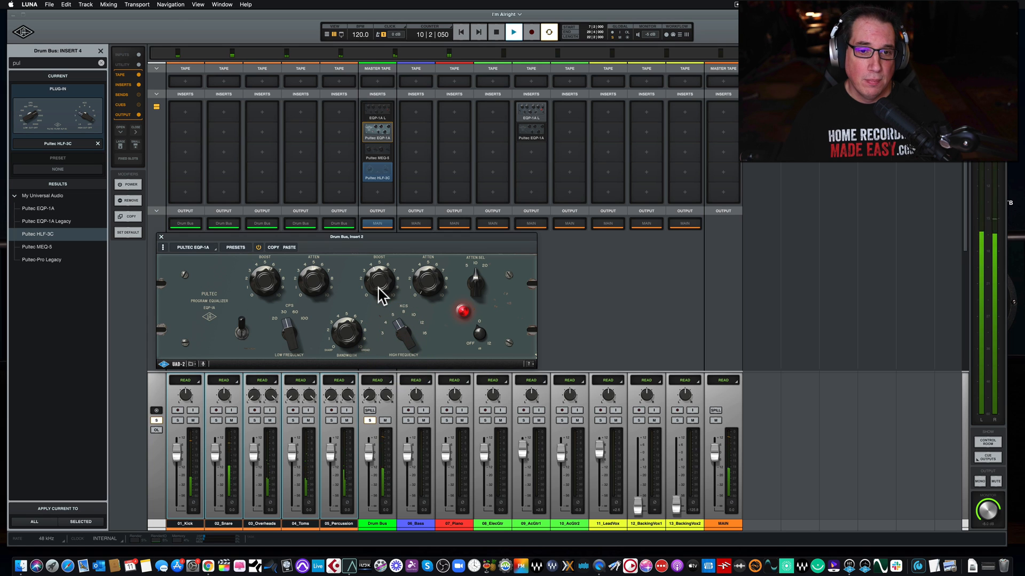
pyautogui.moveTo(377, 280)
pyautogui.mouseDown()
pyautogui.moveTo(376, 315)
pyautogui.moveTo(376, 271)
pyautogui.mouseUp()
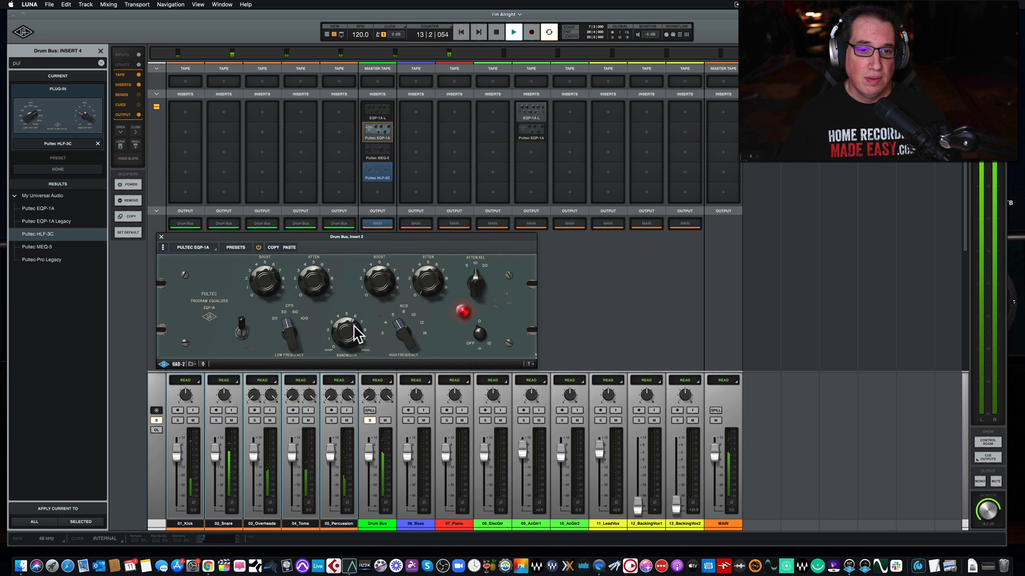
pyautogui.click(258, 247)
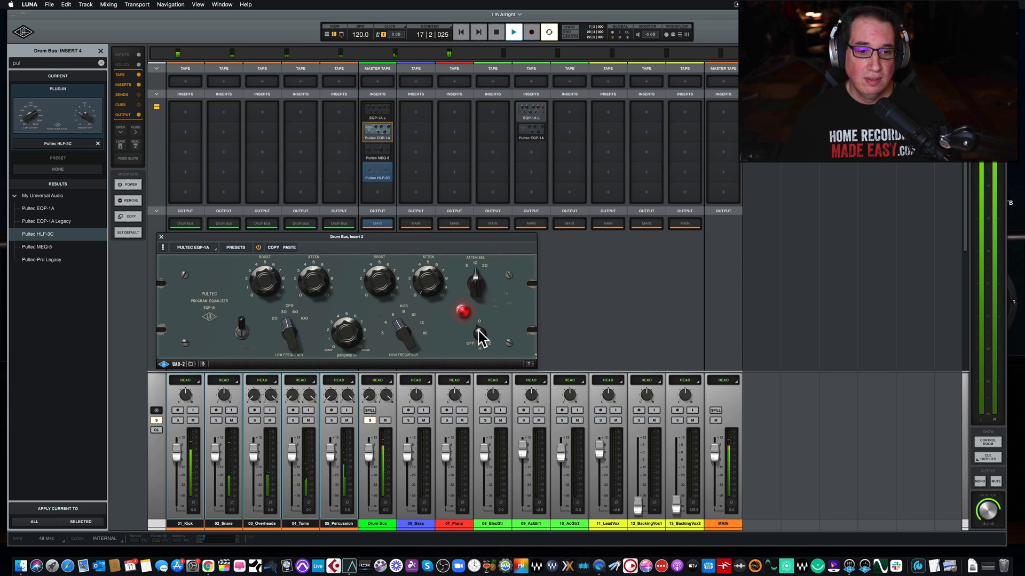
pyautogui.moveTo(375, 237); pyautogui.dragTo(378, 235)
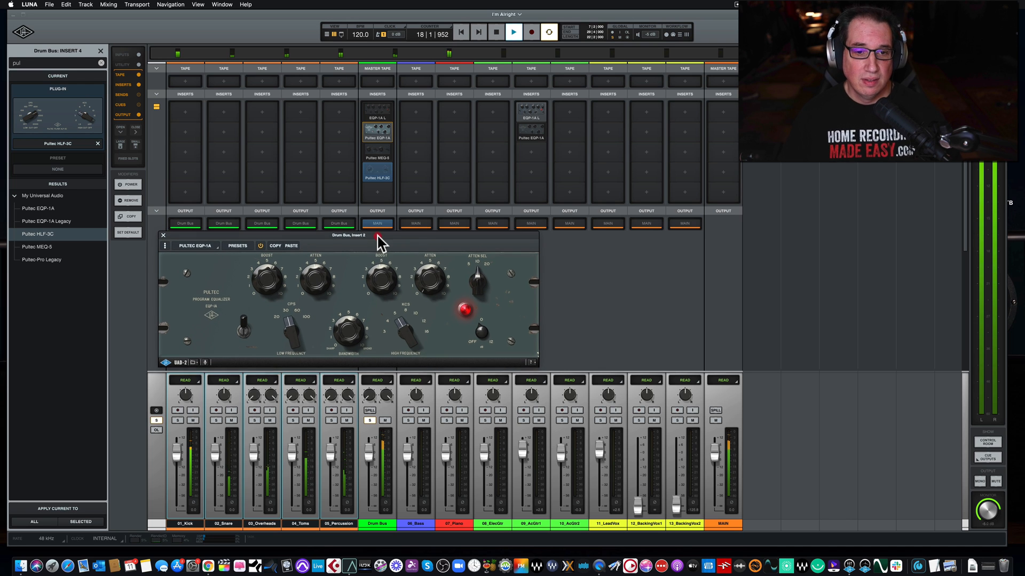
pyautogui.press('space')
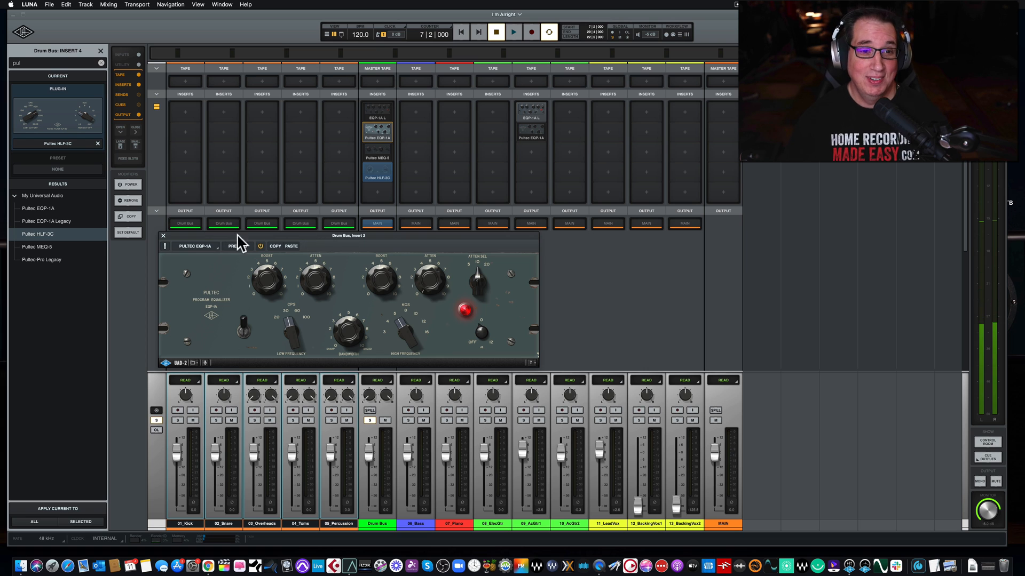
# - Switch off and close the Drum Bus EQP-1A, and open the EQP-1A Legacy from the first insert slot
pyautogui.click(261, 246)
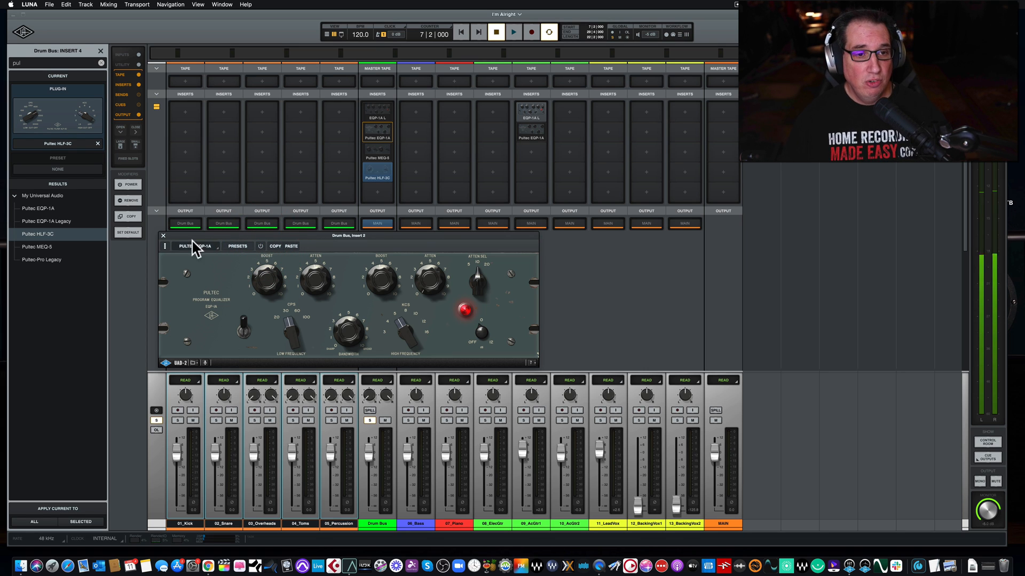
pyautogui.click(163, 236)
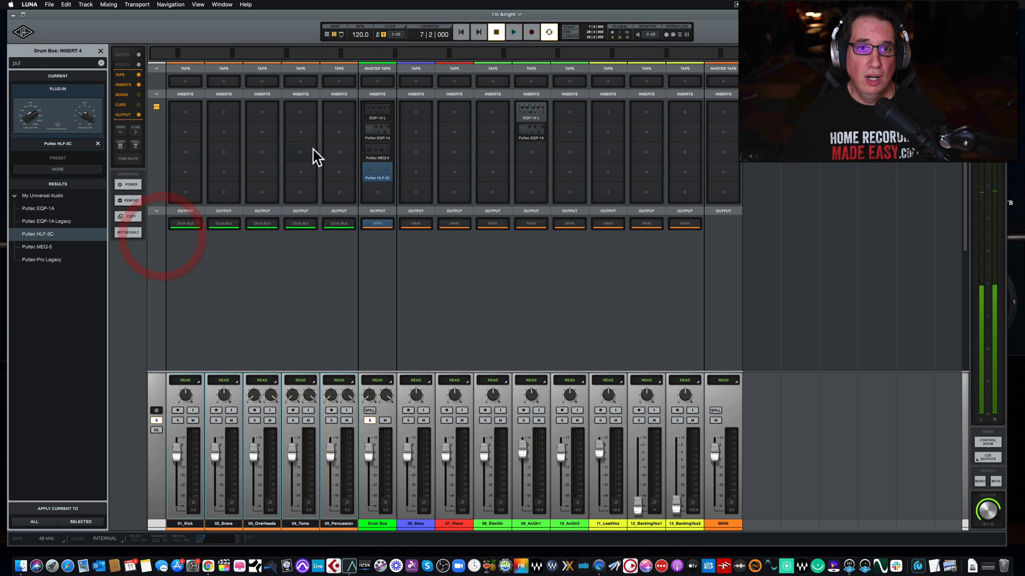
pyautogui.click(377, 113)
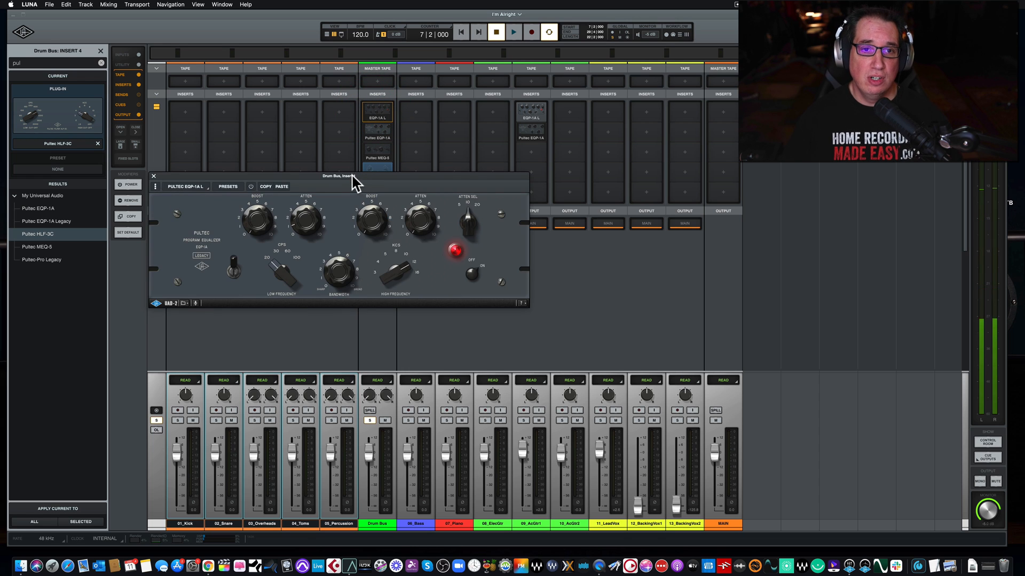
pyautogui.click(361, 185)
pyautogui.moveTo(362, 185); pyautogui.dragTo(367, 248)
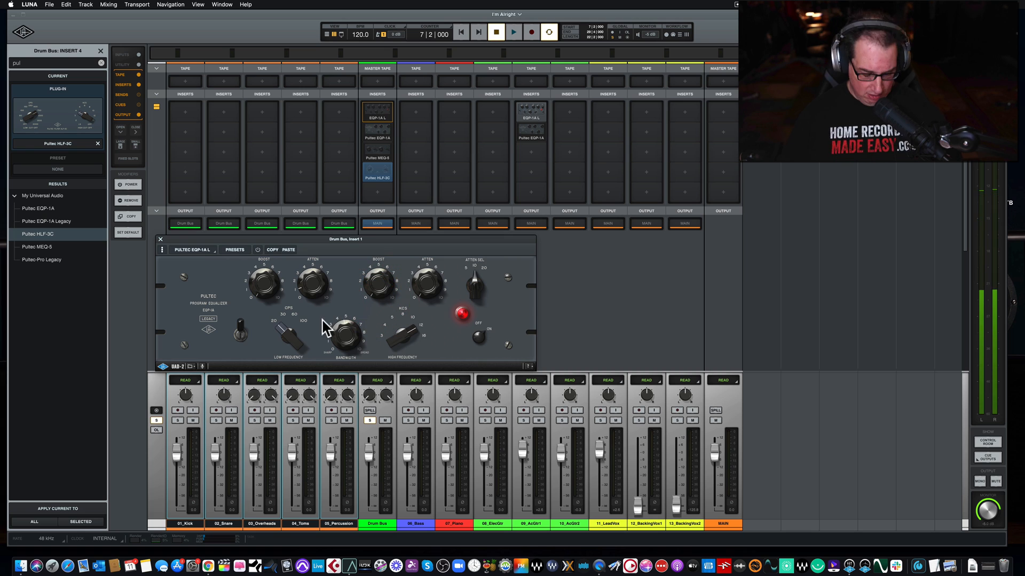
# - Switch on the EQP-1A Legacy during playback, with Low Frequency at 30 CPS, and adjust its low Boost and Atten
pyautogui.press('space')
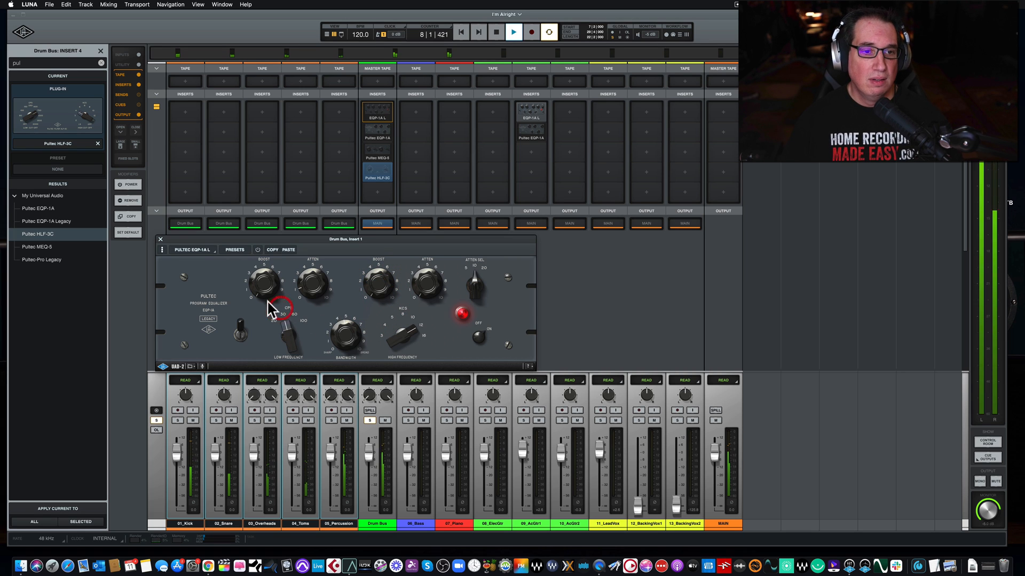
pyautogui.click(258, 250)
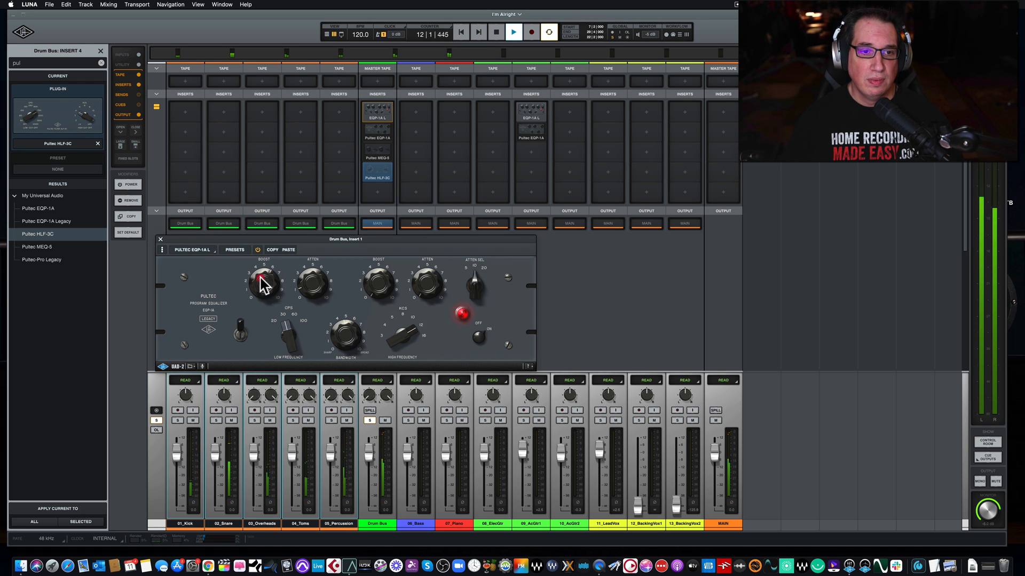
pyautogui.moveTo(300, 285); pyautogui.dragTo(301, 275)
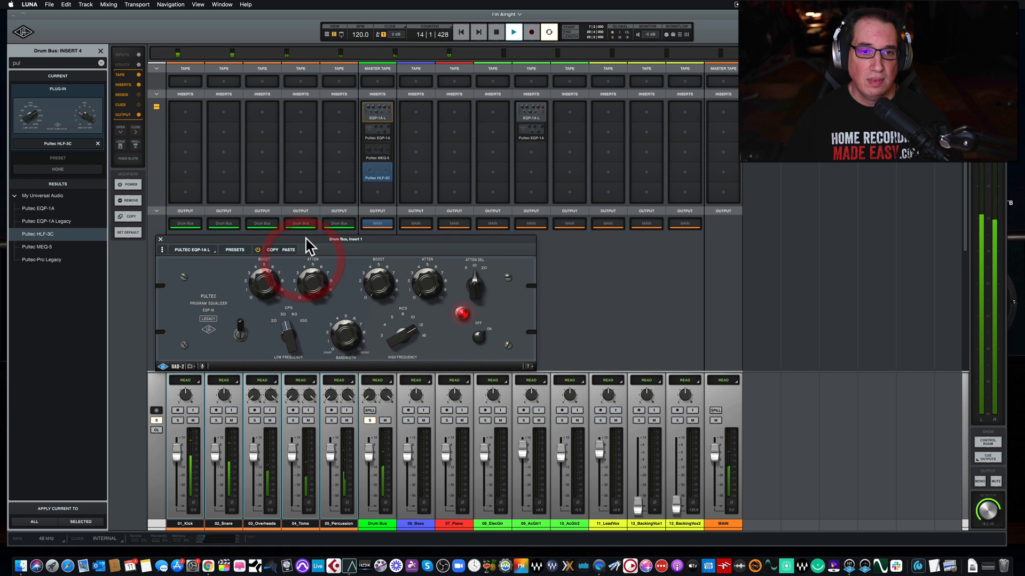
# - Lower the EQP-1A Legacy's High Frequency selector and adjust its high Boost while the drums play
pyautogui.moveTo(305, 239); pyautogui.dragTo(304, 242)
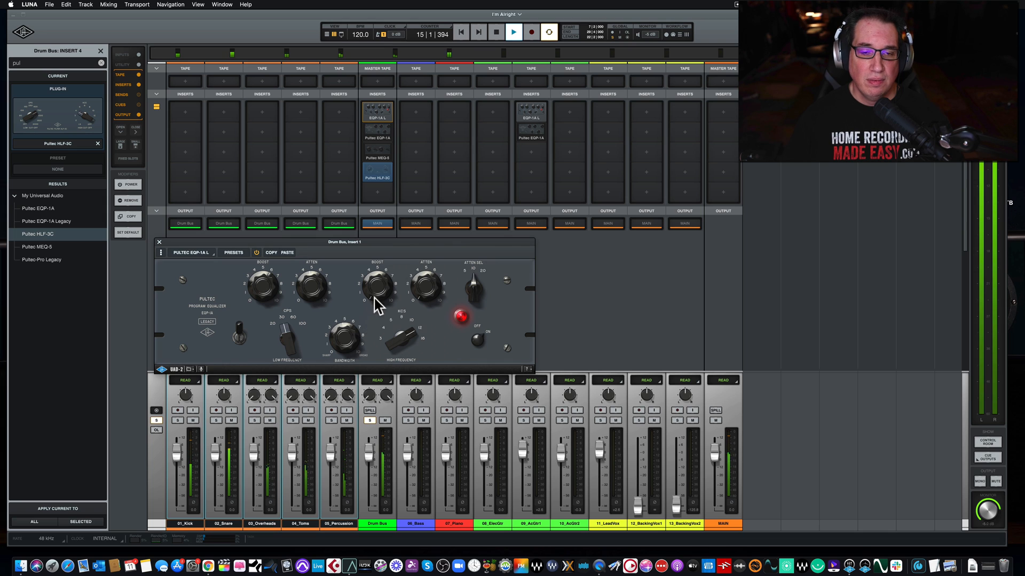
pyautogui.moveTo(404, 340); pyautogui.dragTo(382, 363)
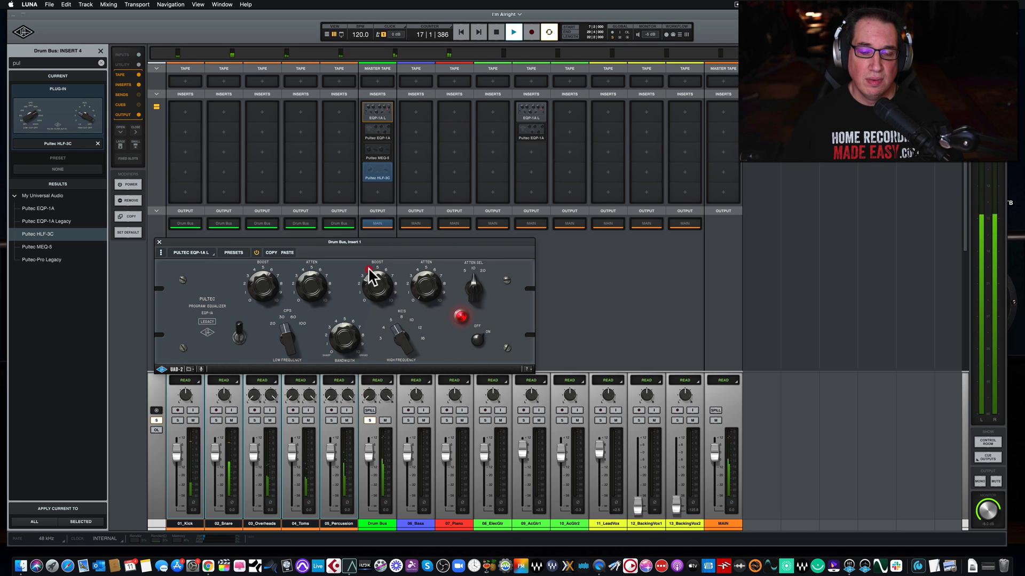
pyautogui.moveTo(370, 269); pyautogui.dragTo(368, 288)
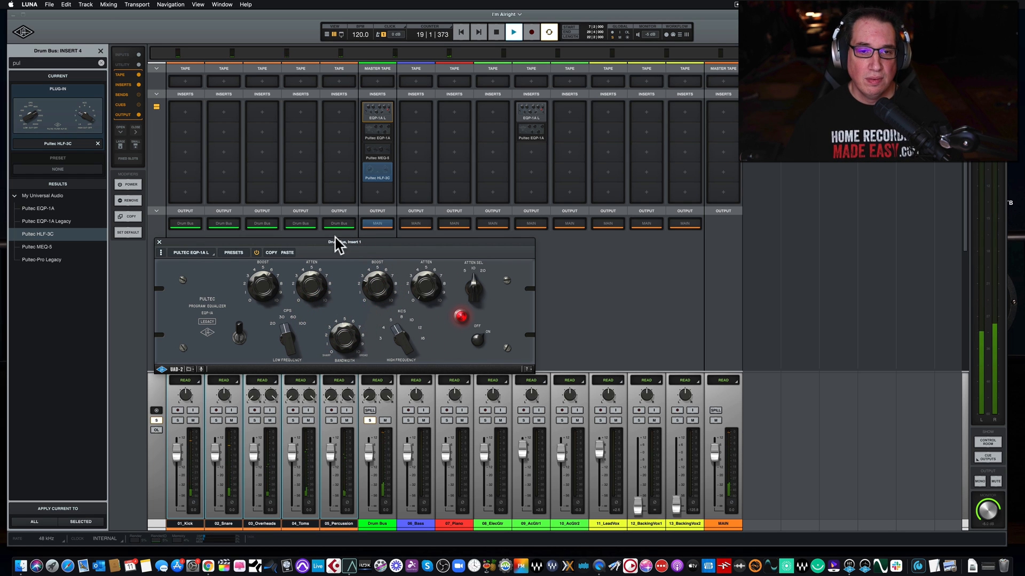
pyautogui.moveTo(331, 243); pyautogui.dragTo(327, 271)
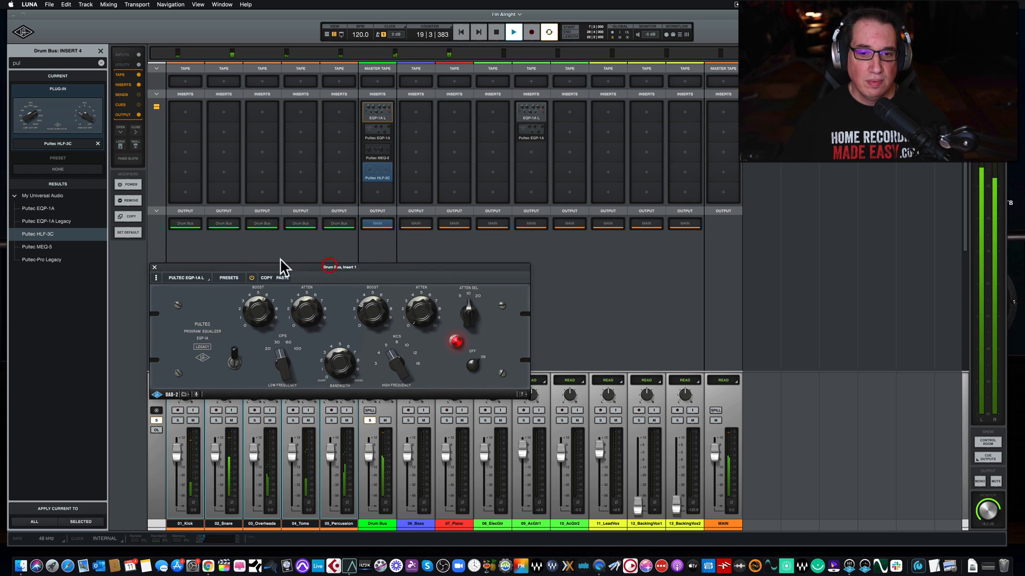
# - Compare the drums with the EQP-1A Legacy switched off and back on, and stop playback
pyautogui.click(250, 278)
pyautogui.click(251, 278)
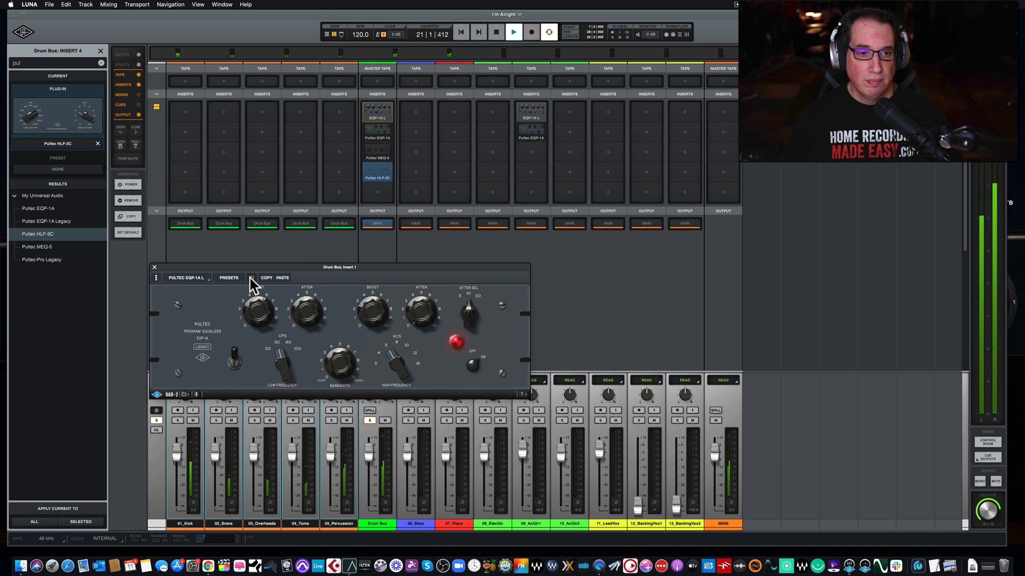
pyautogui.moveTo(283, 266); pyautogui.dragTo(286, 262)
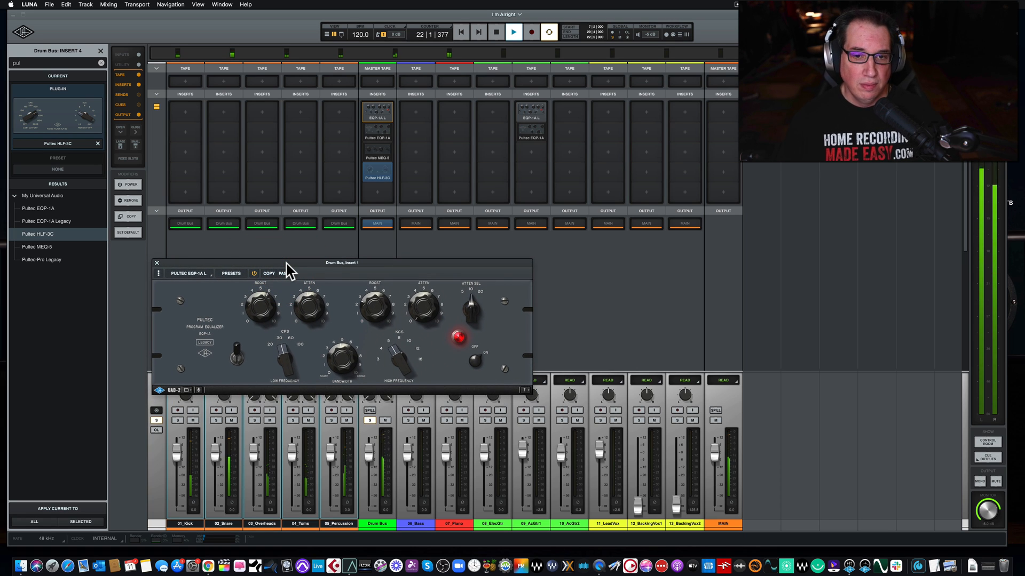
pyautogui.press('space')
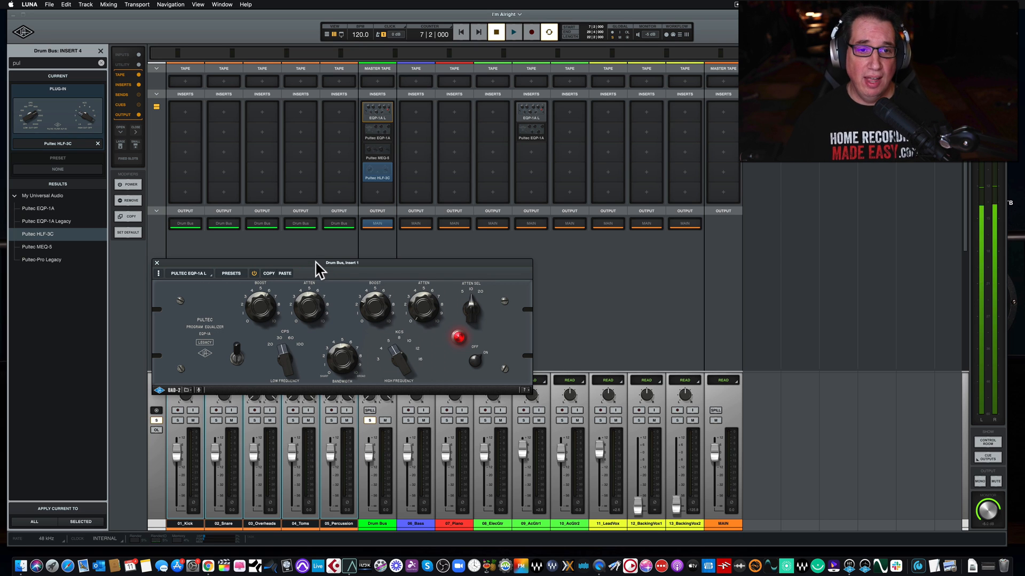
# - Open the Drum Bus EQP-1A again and arrange its window above the EQP-1A Legacy so both are fully visible
pyautogui.moveTo(318, 265); pyautogui.dragTo(320, 293)
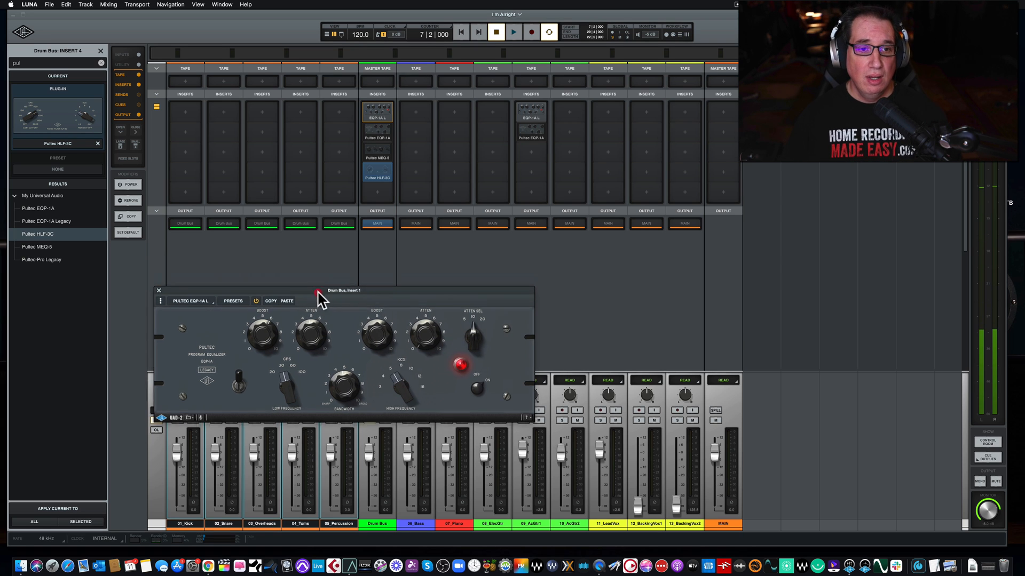
pyautogui.click(378, 133)
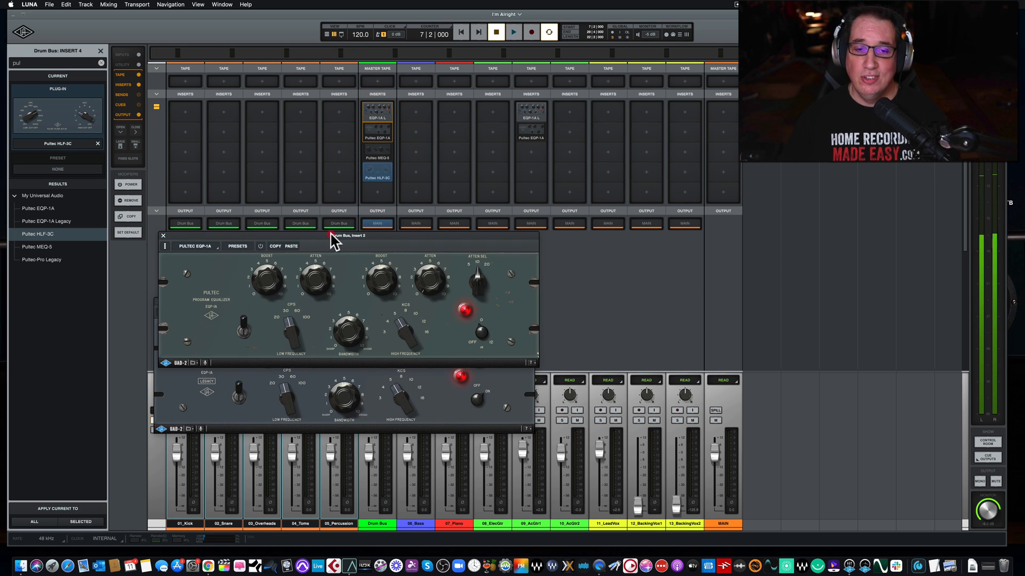
pyautogui.moveTo(331, 225); pyautogui.dragTo(313, 155)
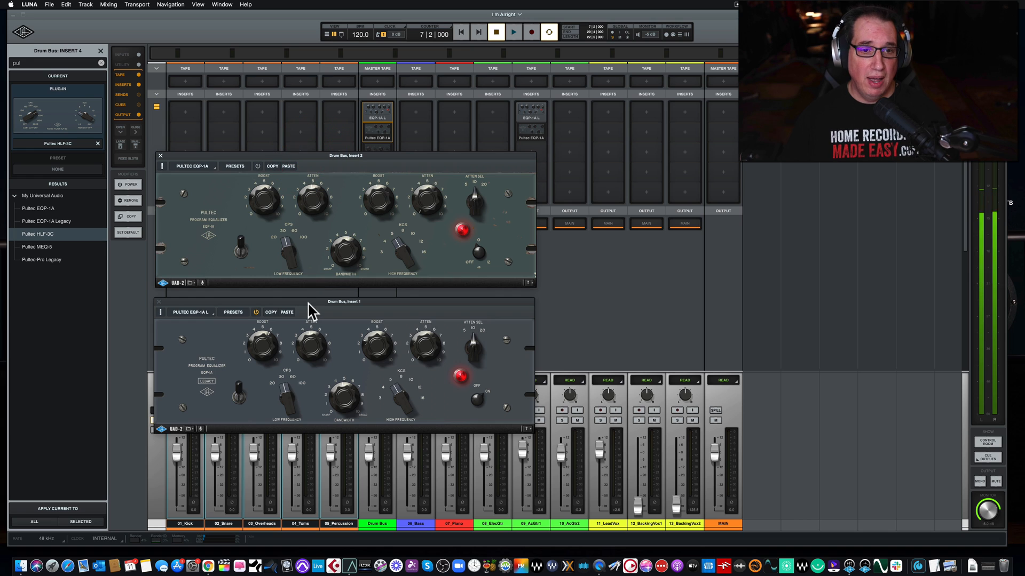
pyautogui.moveTo(309, 304); pyautogui.dragTo(310, 302)
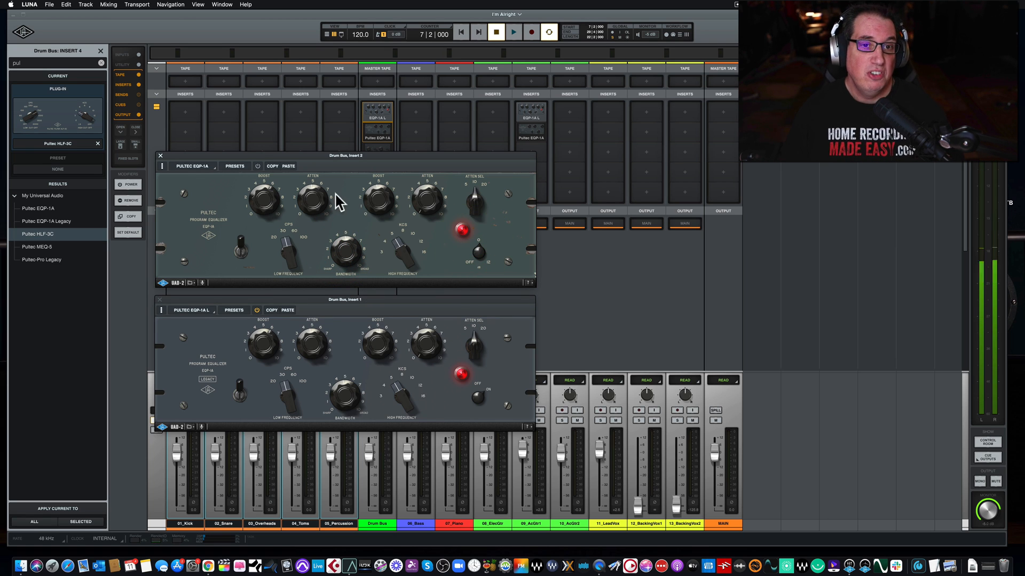
# - Switch on the EQP-1A and switch off the EQP-1A Legacy on the Drum Bus
pyautogui.click(258, 166)
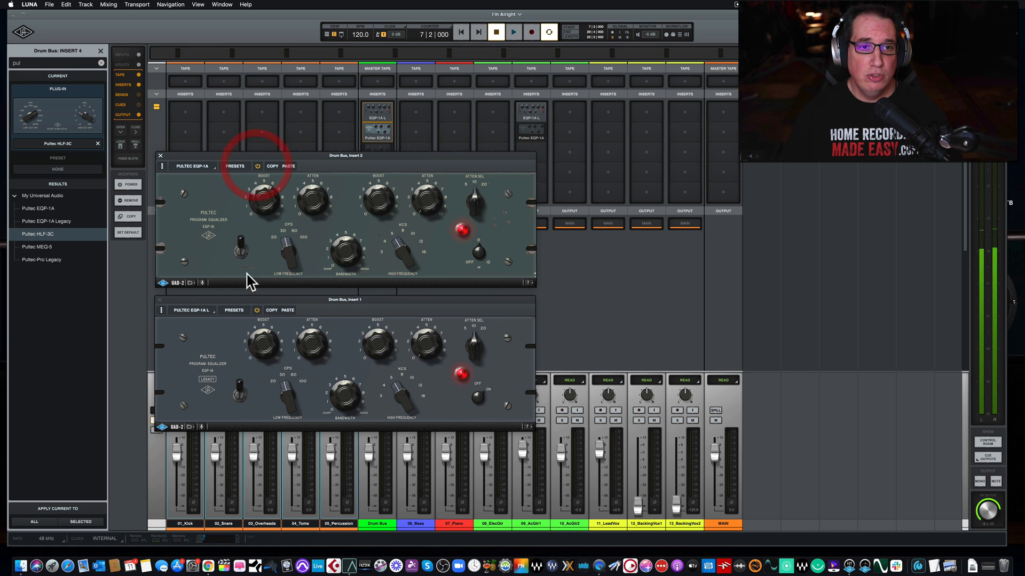
pyautogui.click(257, 310)
pyautogui.click(309, 156)
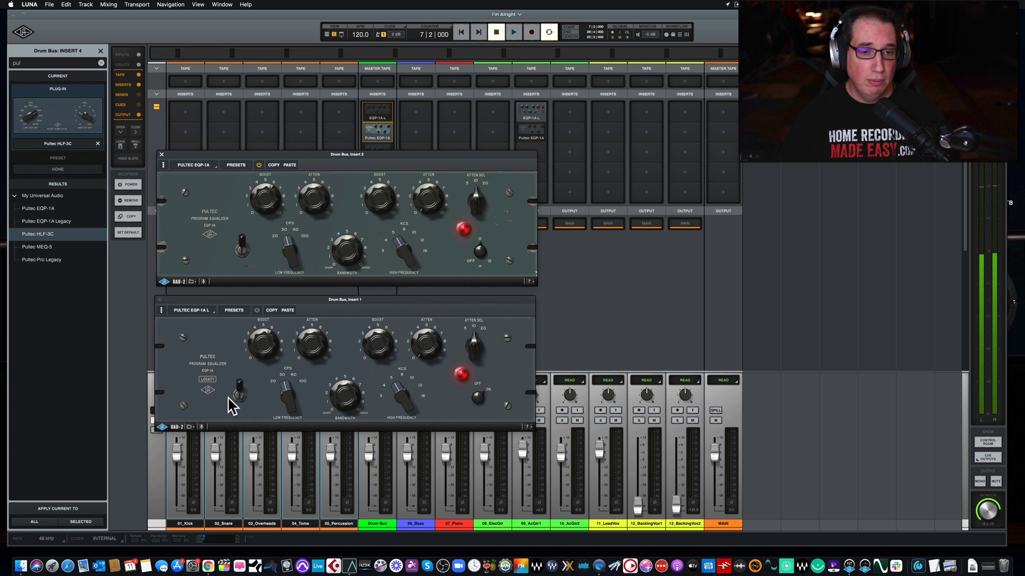
pyautogui.moveTo(319, 159); pyautogui.dragTo(320, 161)
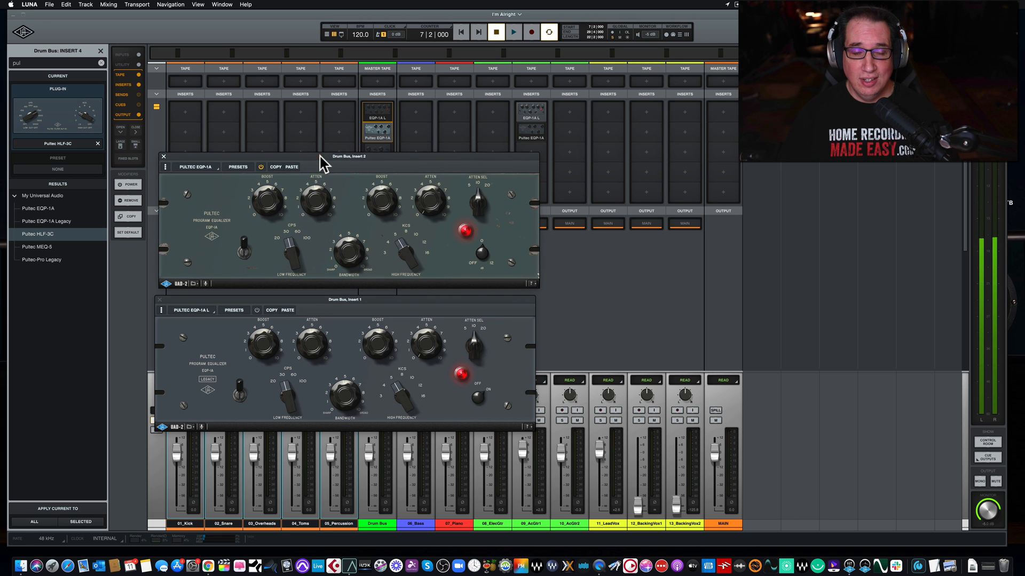
# - Play the drums through the EQP-1A, and swap to the EQP-1A Legacy by switching one off and the other on
pyautogui.press('space')
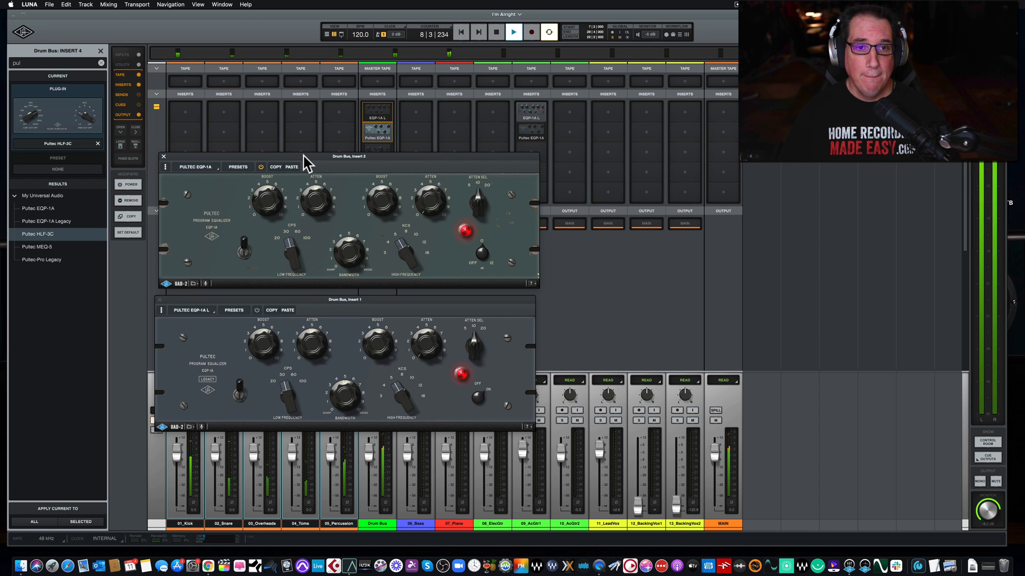
pyautogui.moveTo(304, 156); pyautogui.dragTo(302, 154)
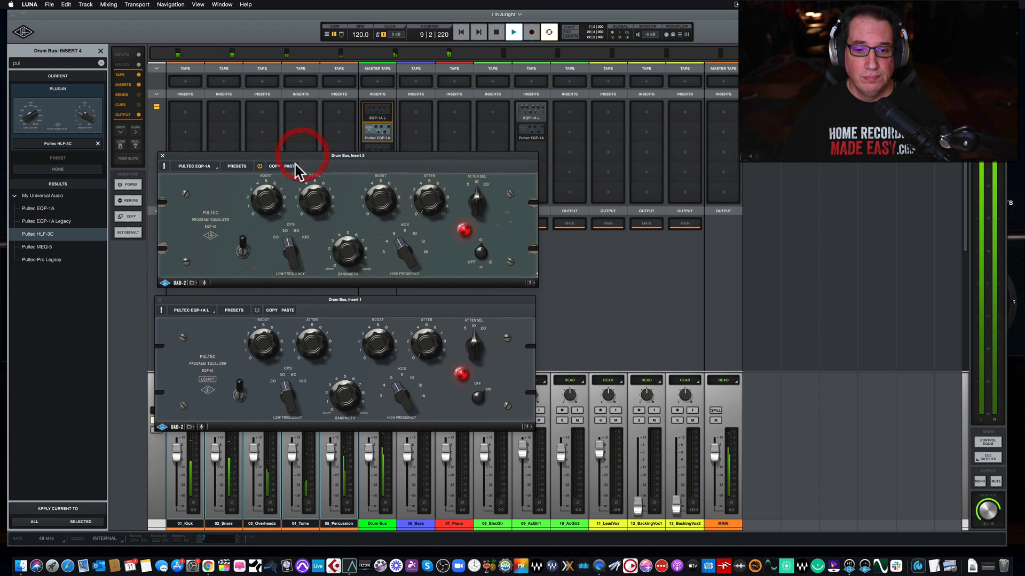
pyautogui.click(259, 164)
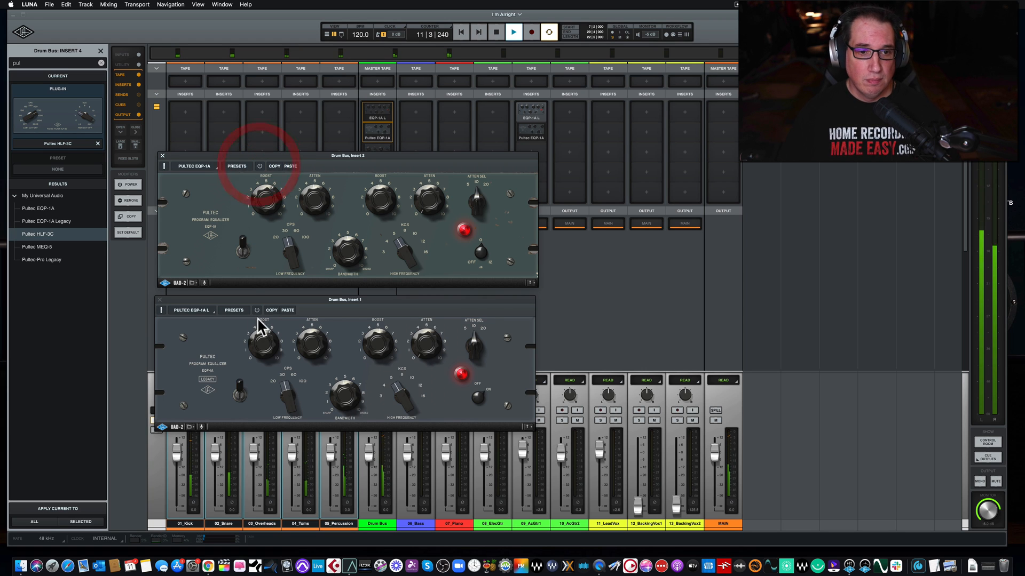
pyautogui.click(257, 309)
pyautogui.moveTo(258, 299); pyautogui.dragTo(257, 298)
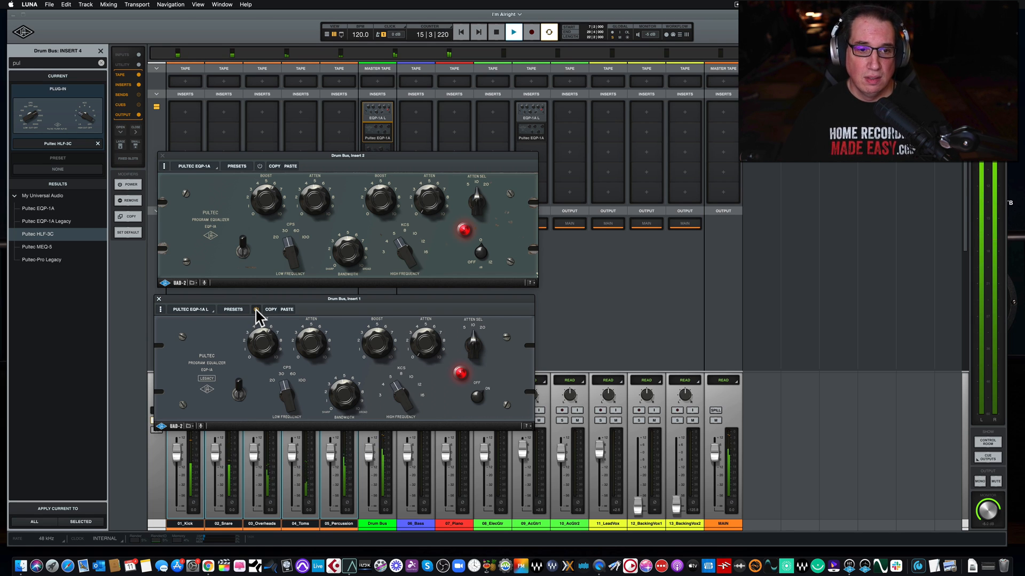
# - Alternate between the EQP-1A Legacy and the EQP-1A on the Drum Bus during playback, ending on the EQP-1A, and stop playback
pyautogui.click(256, 309)
pyautogui.click(260, 166)
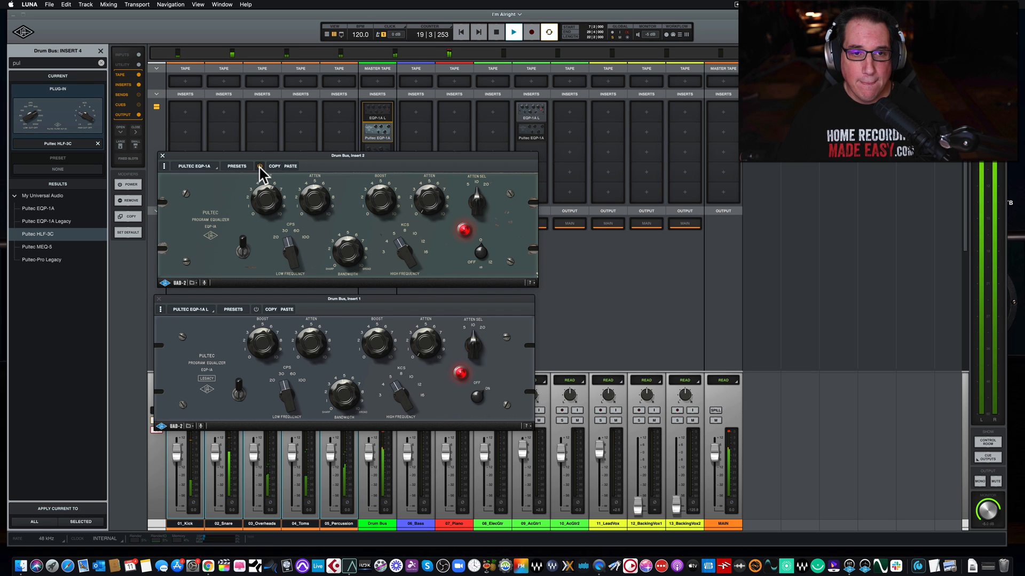
pyautogui.click(259, 166)
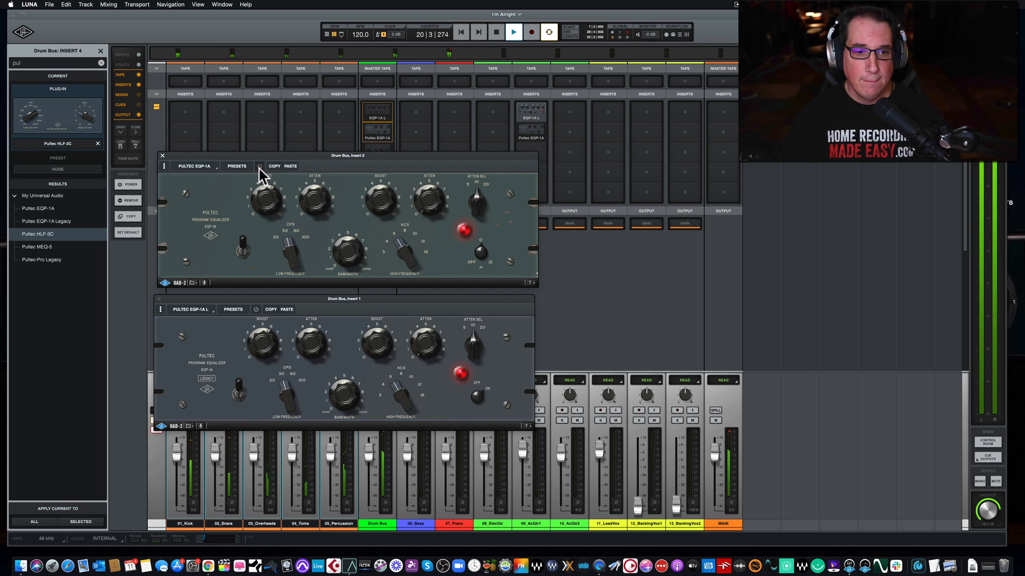
pyautogui.click(256, 310)
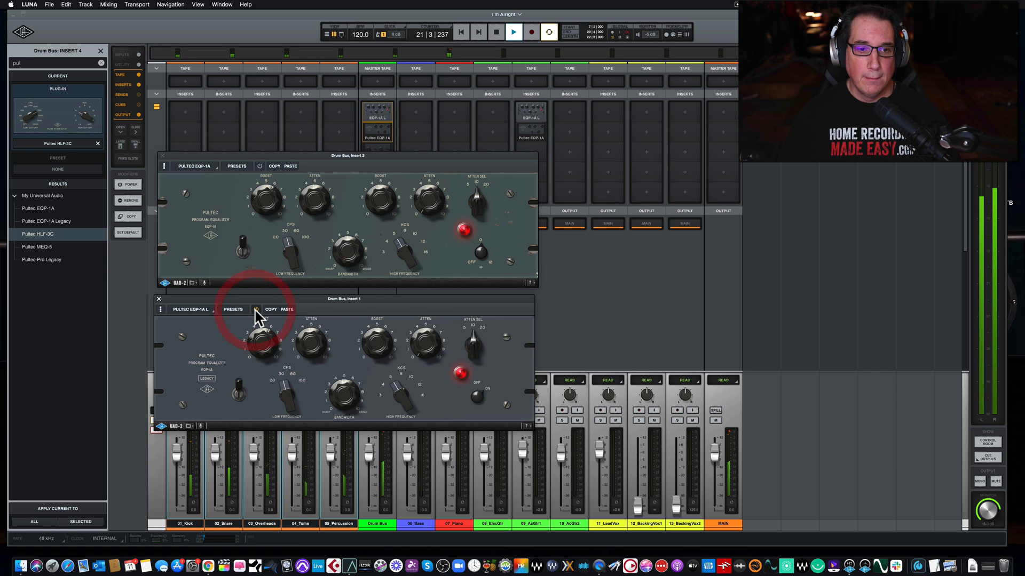
pyautogui.moveTo(263, 300); pyautogui.dragTo(263, 298)
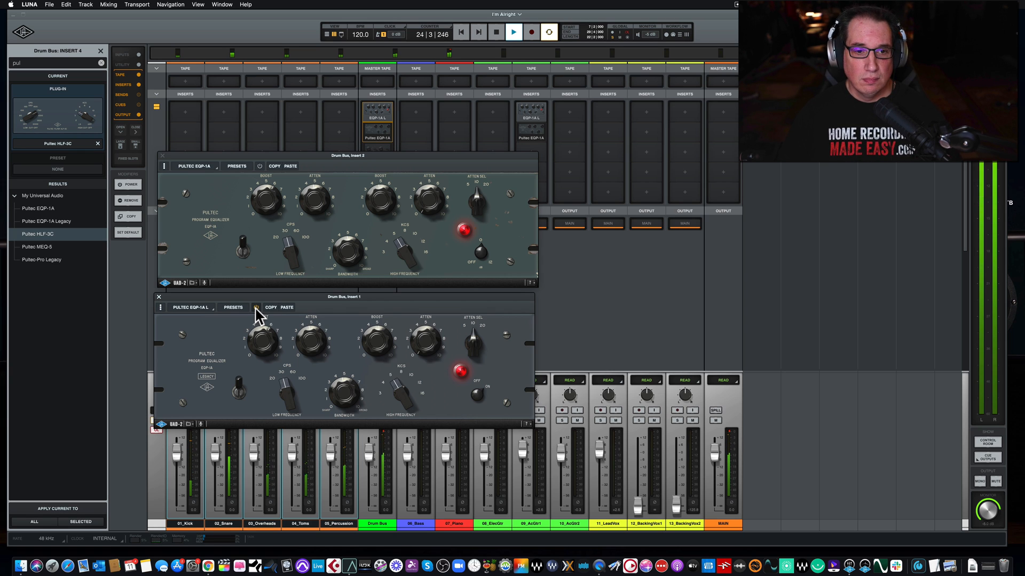
pyautogui.click(256, 308)
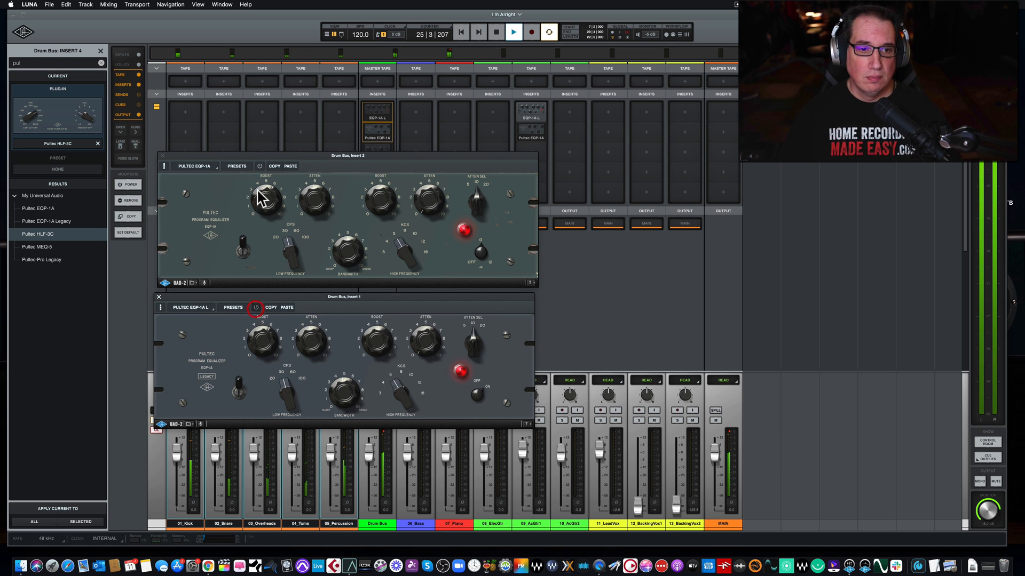
pyautogui.click(259, 166)
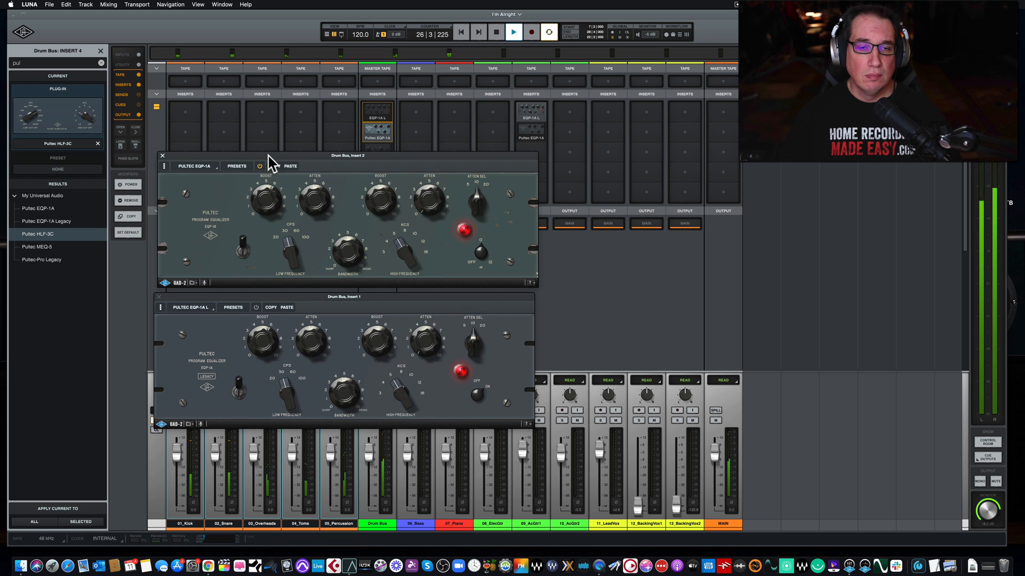
pyautogui.moveTo(268, 156); pyautogui.dragTo(267, 155)
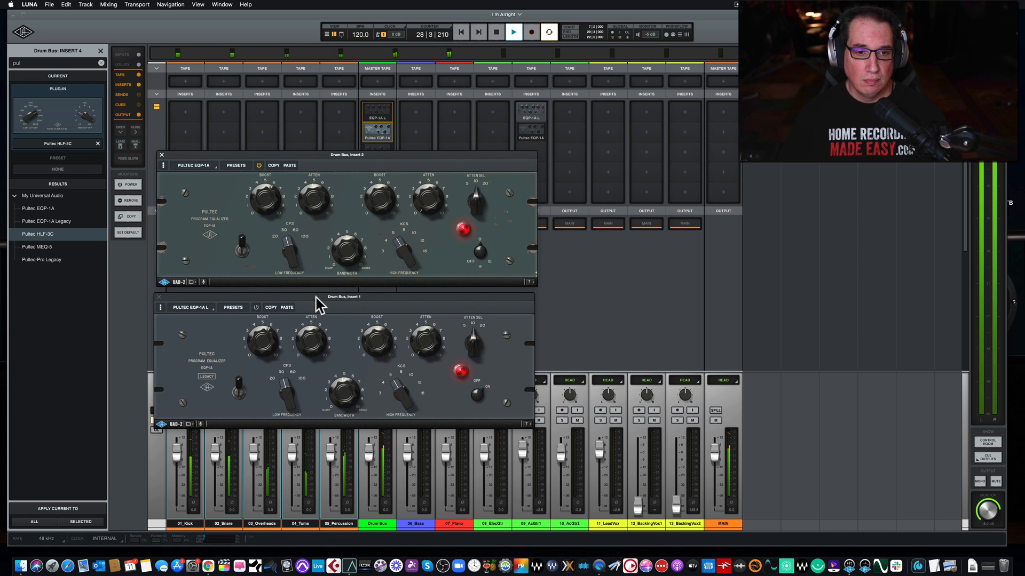
pyautogui.press('space')
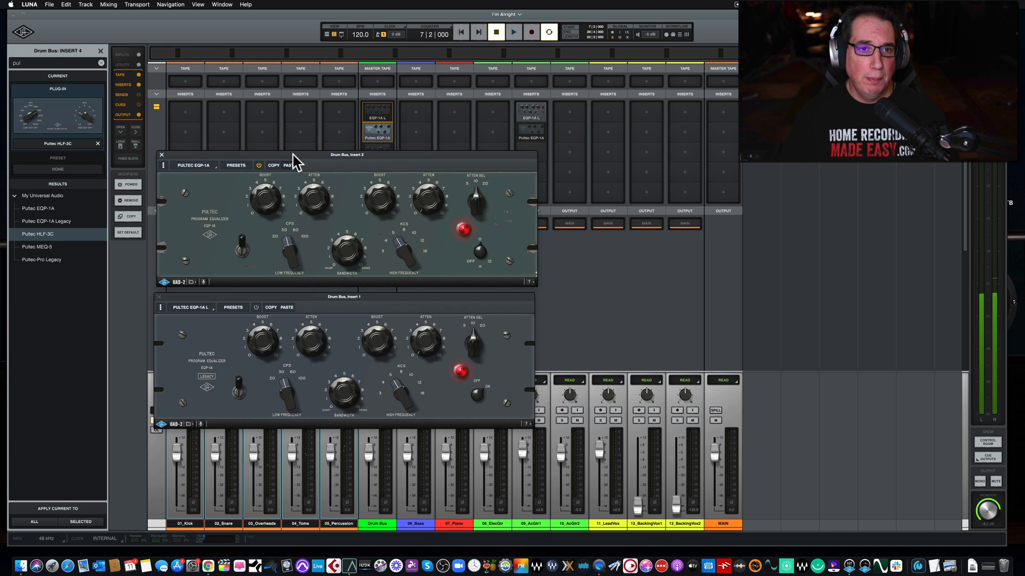
pyautogui.moveTo(292, 154); pyautogui.dragTo(290, 151)
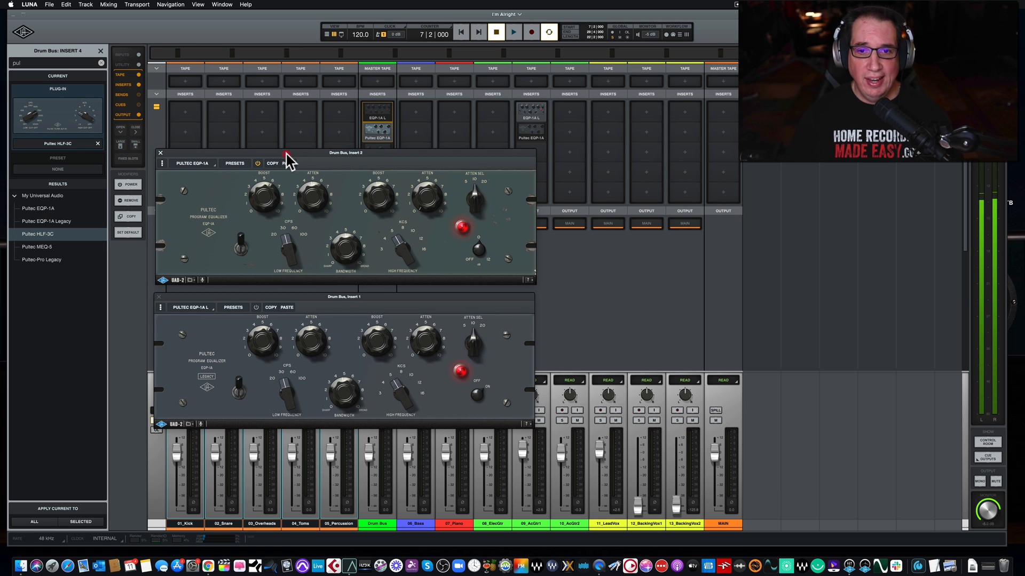
pyautogui.click(287, 153)
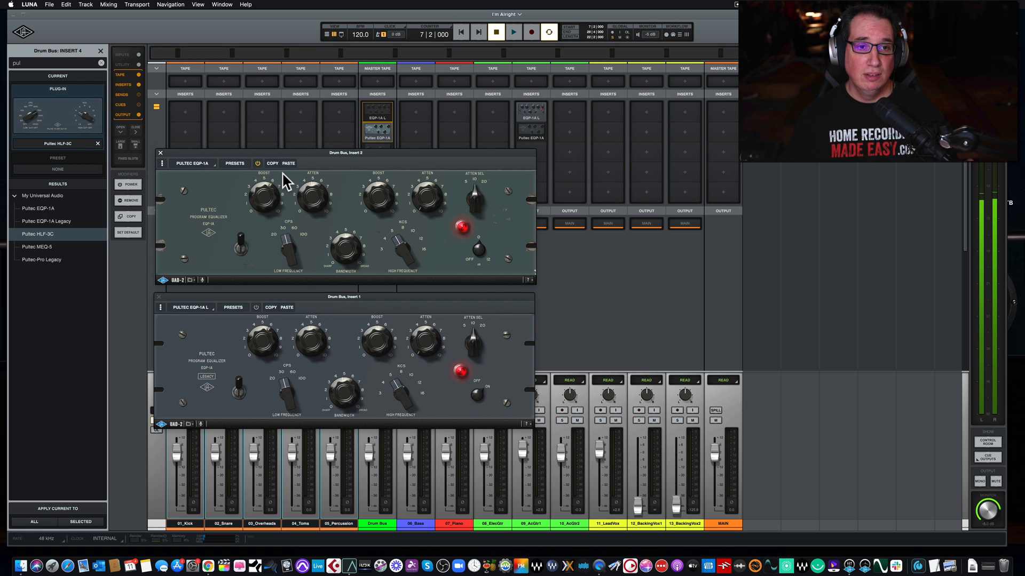
pyautogui.moveTo(299, 171); pyautogui.dragTo(317, 153)
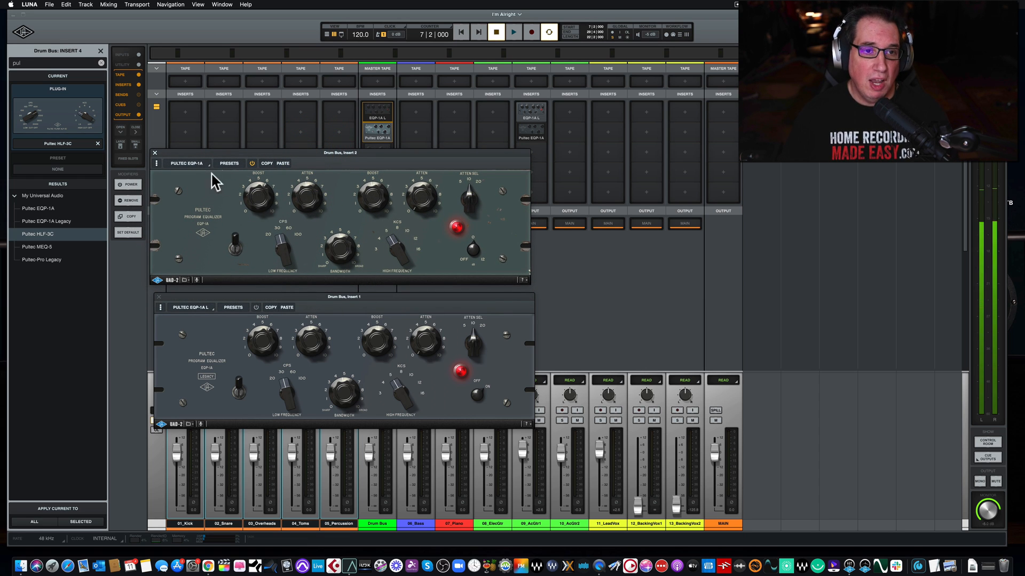
# - Switch off the EQP-1A on the Drum Bus and close both the EQP-1A and EQP-1A Legacy windows
pyautogui.click(251, 163)
pyautogui.click(155, 153)
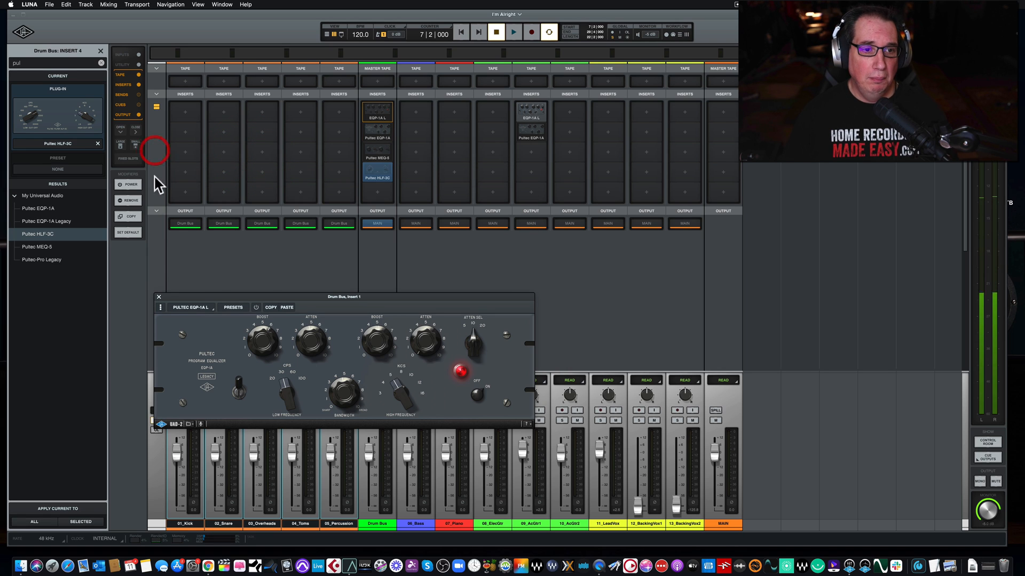
pyautogui.click(159, 297)
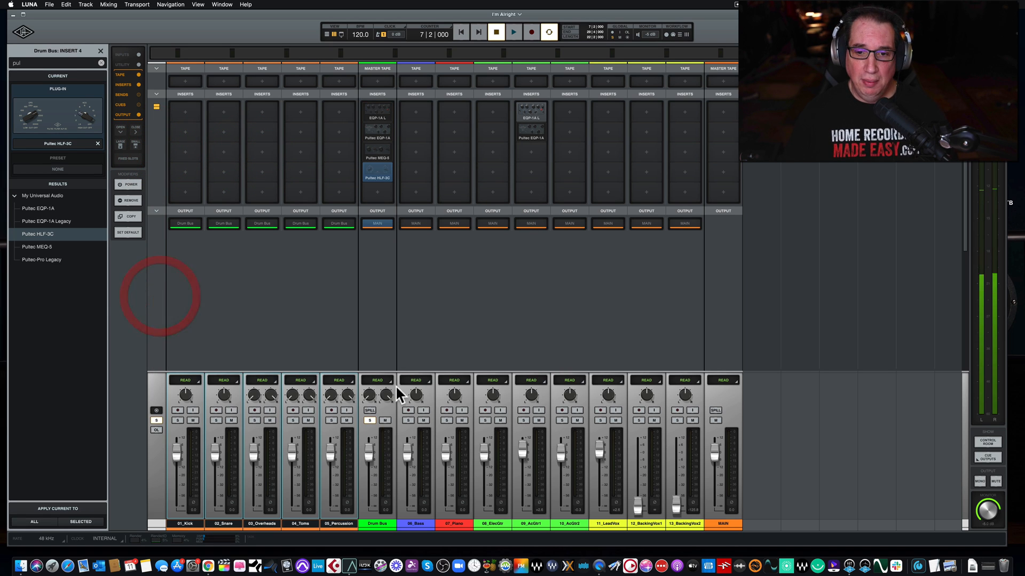
# - Solo the 09_AcGtr1 track instead of the Drum Bus and start playback
pyautogui.click(522, 420)
pyautogui.click(368, 420)
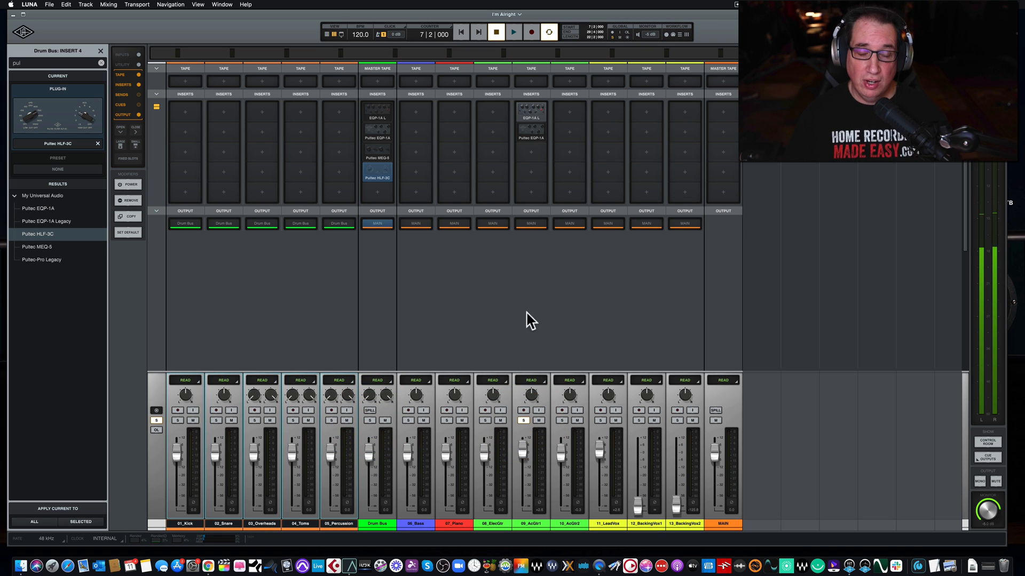
pyautogui.press('space')
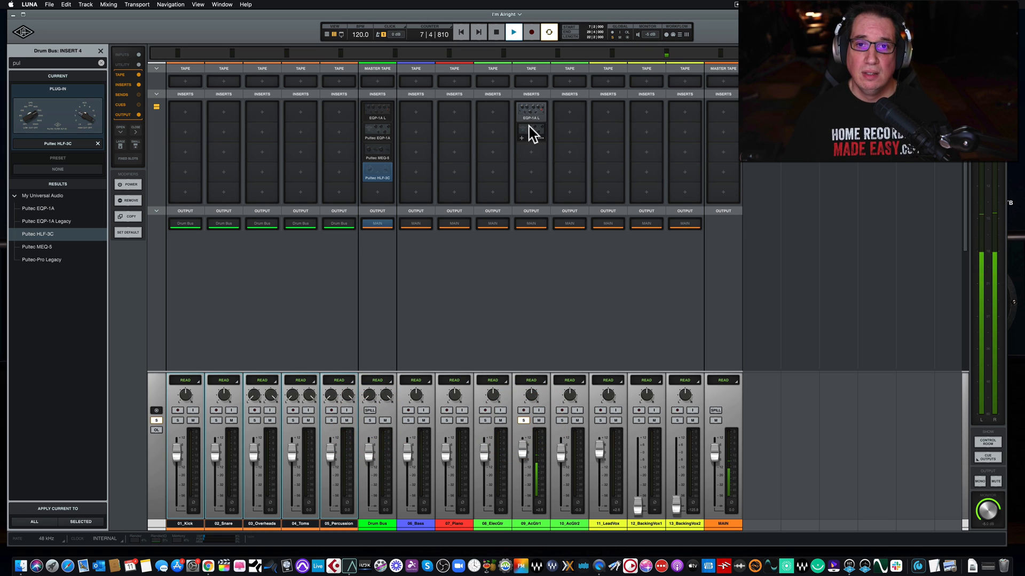
# - Open the EQP-1A on 09_AcGtr1, stop playback and set its low frequency to 100 CPS
pyautogui.click(528, 134)
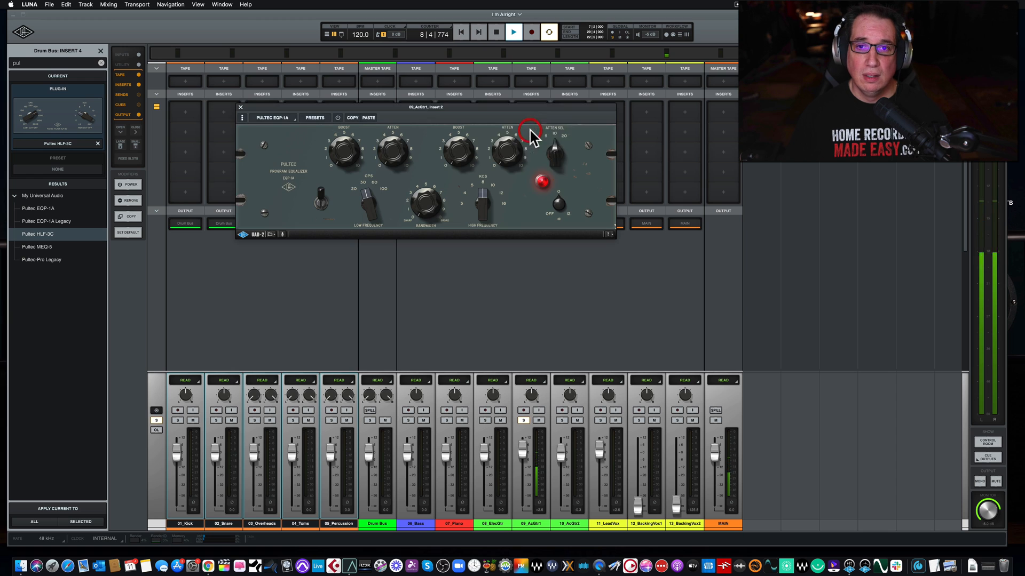
pyautogui.moveTo(403, 114); pyautogui.dragTo(303, 223)
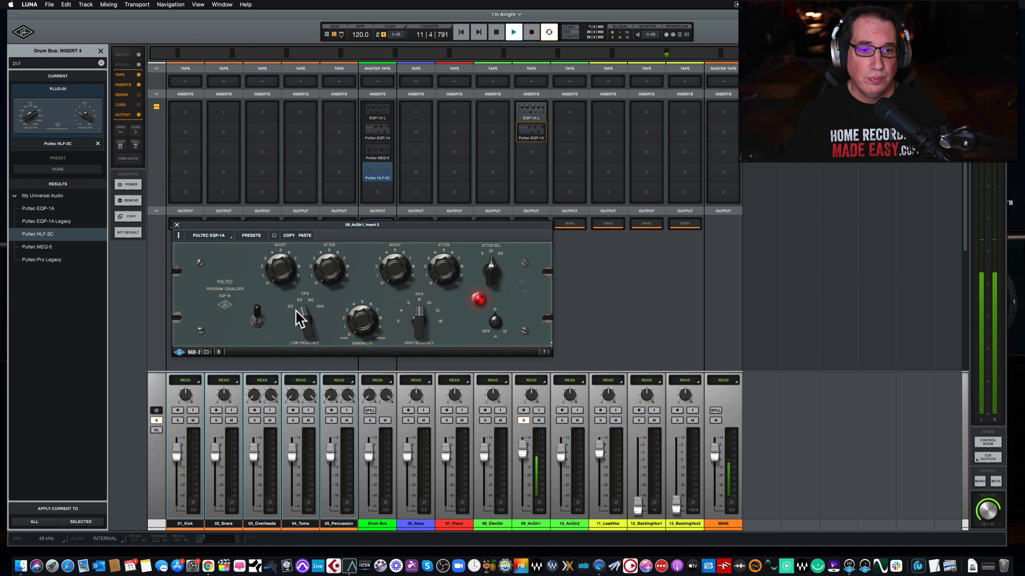
pyautogui.press('space')
pyautogui.moveTo(306, 292); pyautogui.dragTo(305, 286)
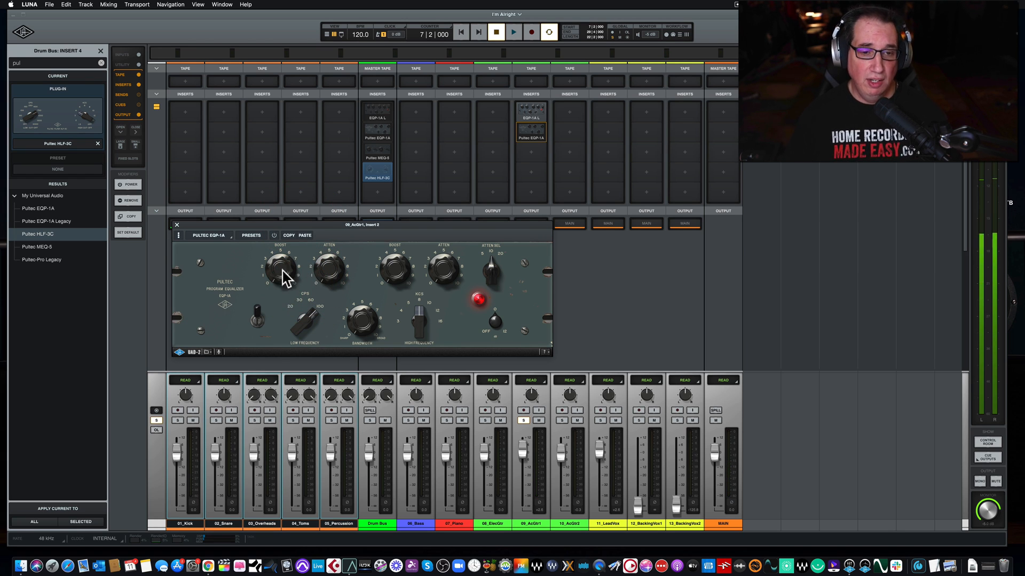
# - Play the acoustic guitar with the EQP-1A switched on, setting the high frequency to 12 KCS and adjusting the high boost and bandwidth
pyautogui.press('space')
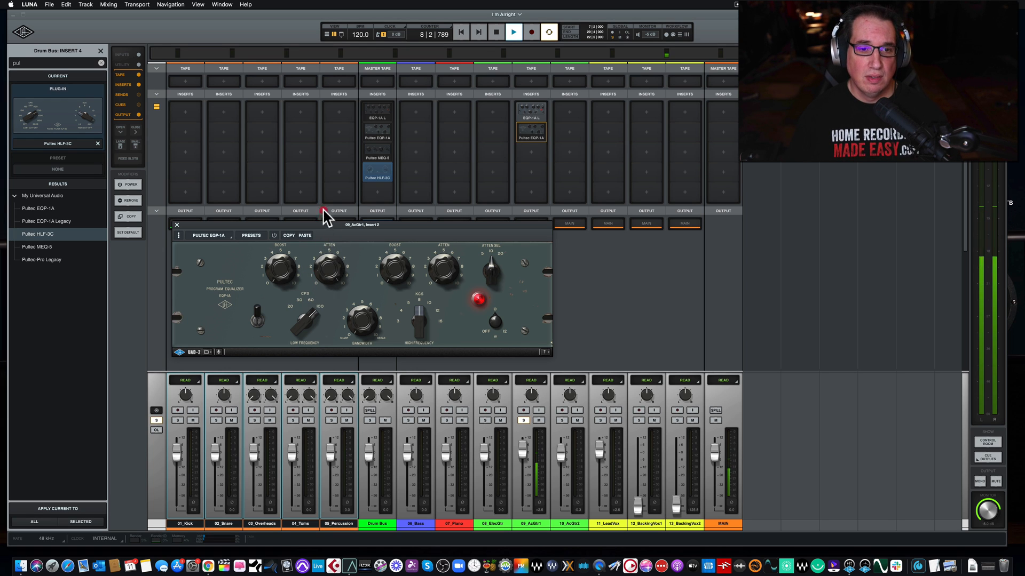
pyautogui.click(273, 235)
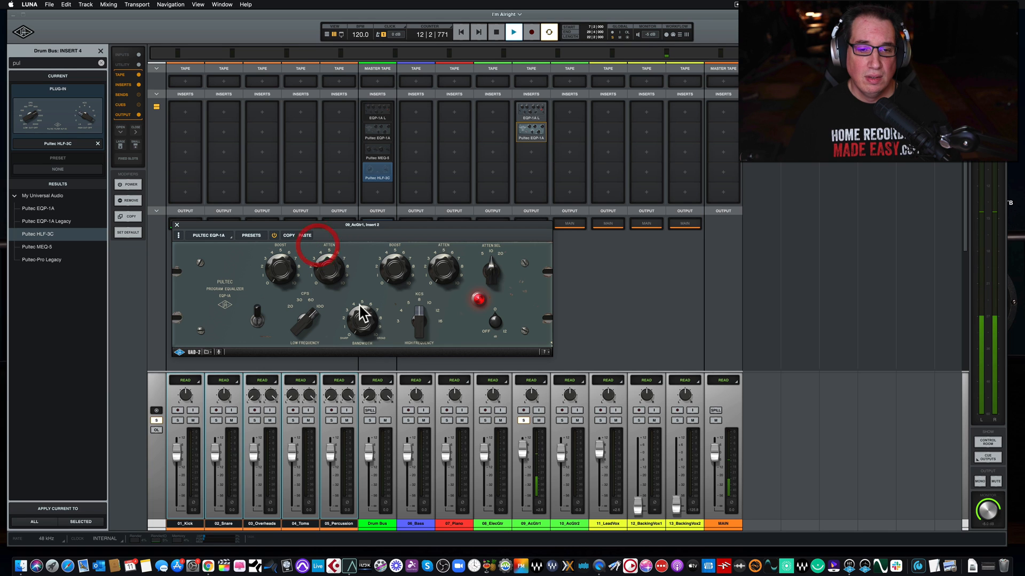
pyautogui.moveTo(418, 309); pyautogui.dragTo(417, 293)
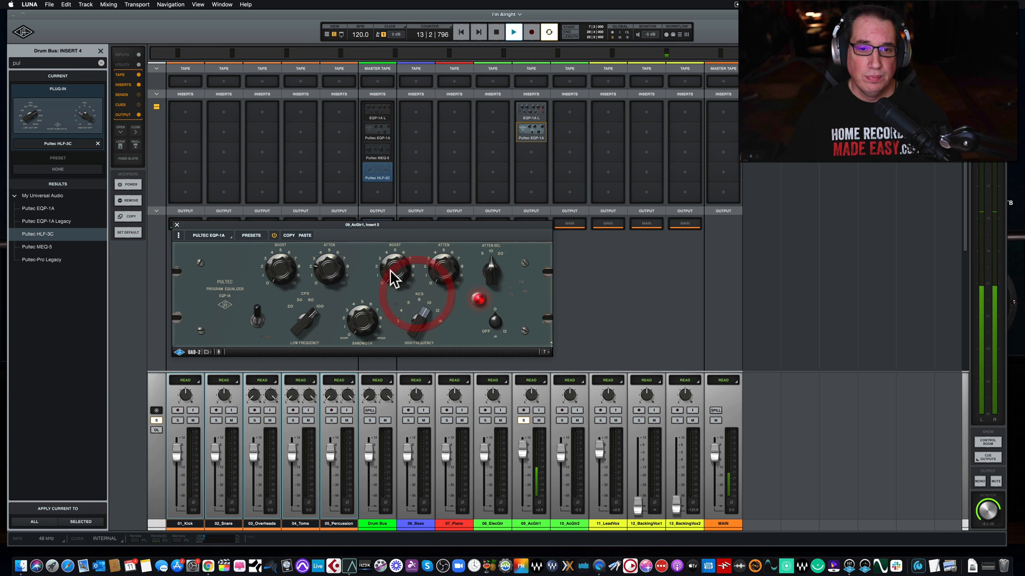
pyautogui.click(390, 220)
pyautogui.moveTo(421, 302); pyautogui.dragTo(419, 296)
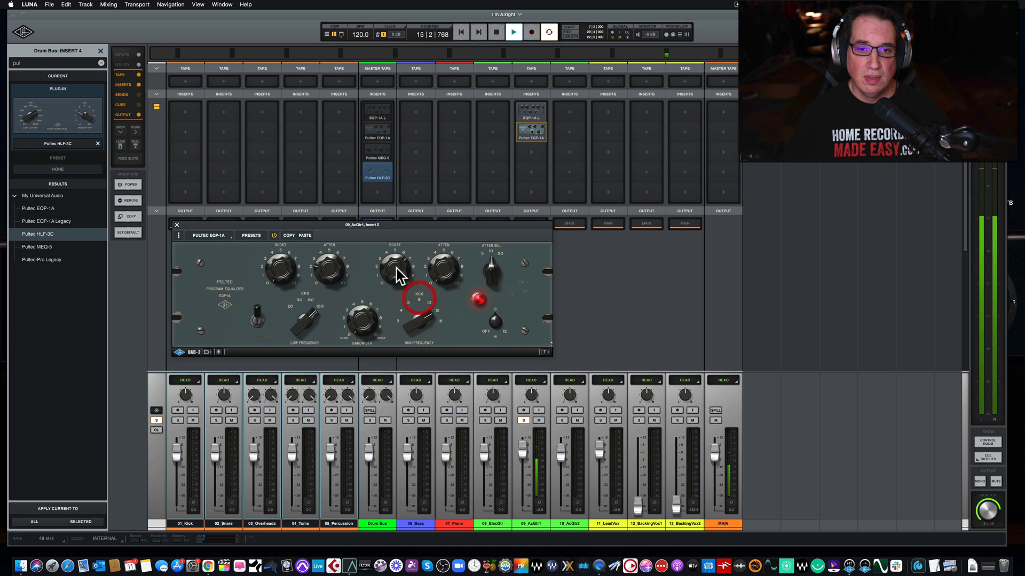
pyautogui.moveTo(395, 251)
pyautogui.mouseDown()
pyautogui.moveTo(394, 235)
pyautogui.moveTo(396, 268)
pyautogui.mouseUp()
pyautogui.moveTo(366, 318); pyautogui.dragTo(366, 281)
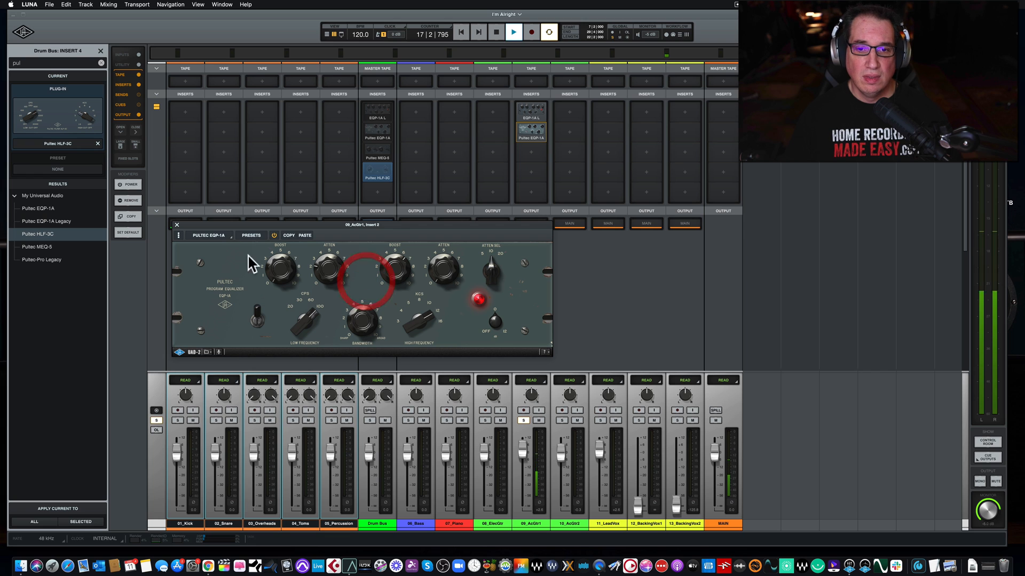
# - Compare the playing acoustic guitar with the EQP-1A switched off and back on
pyautogui.click(274, 237)
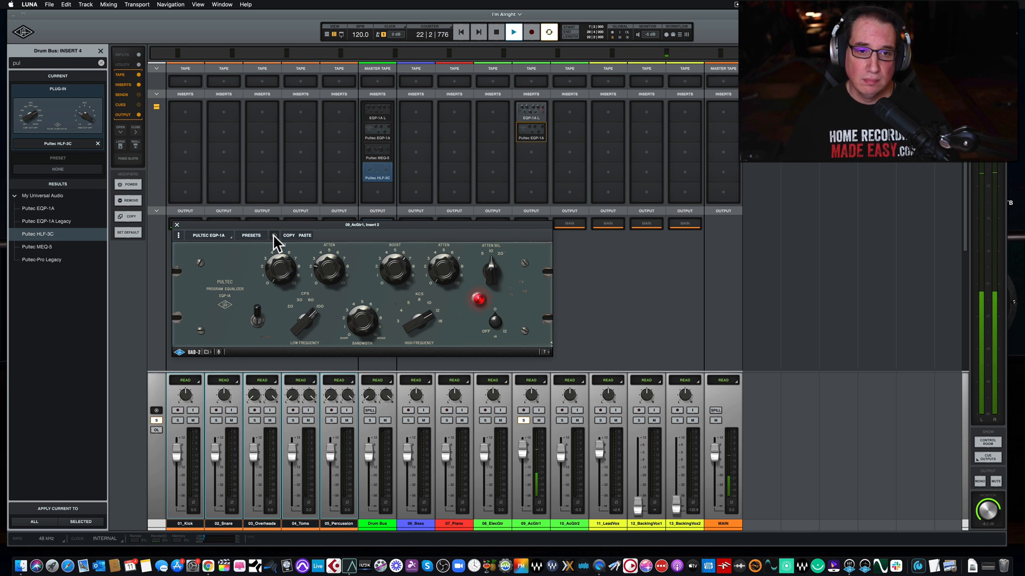
pyautogui.click(274, 235)
pyautogui.moveTo(329, 225); pyautogui.dragTo(328, 229)
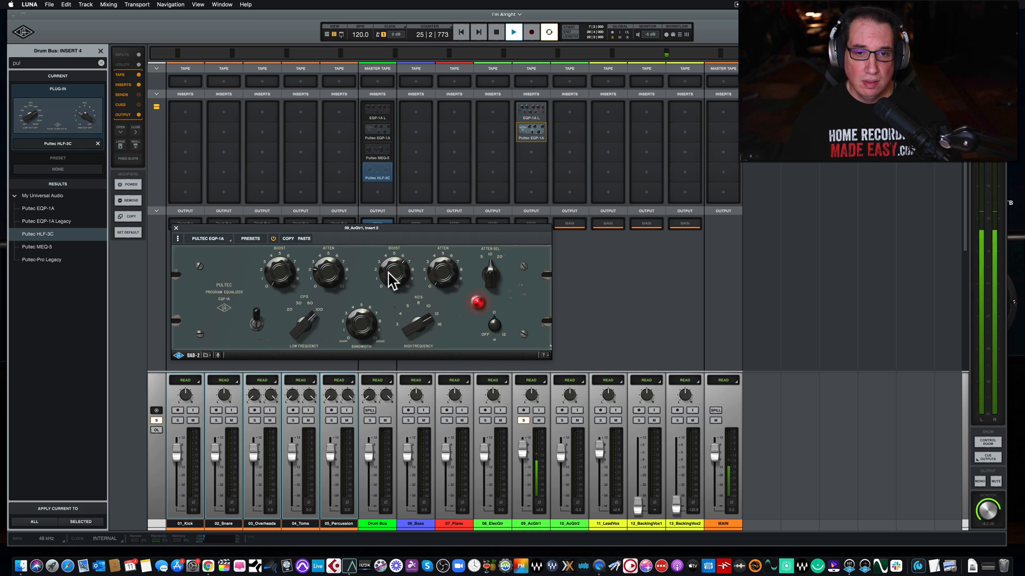
# - Set the guitar EQP-1A's high frequency to 16 KCS, compare it switched off and on, and stop playback
pyautogui.moveTo(427, 328); pyautogui.dragTo(424, 309)
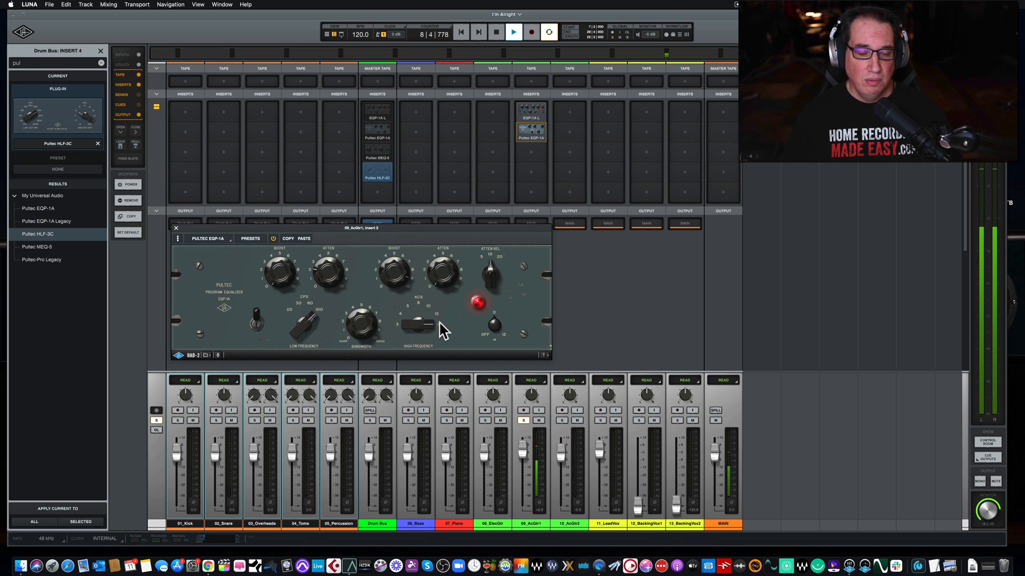
pyautogui.click(272, 238)
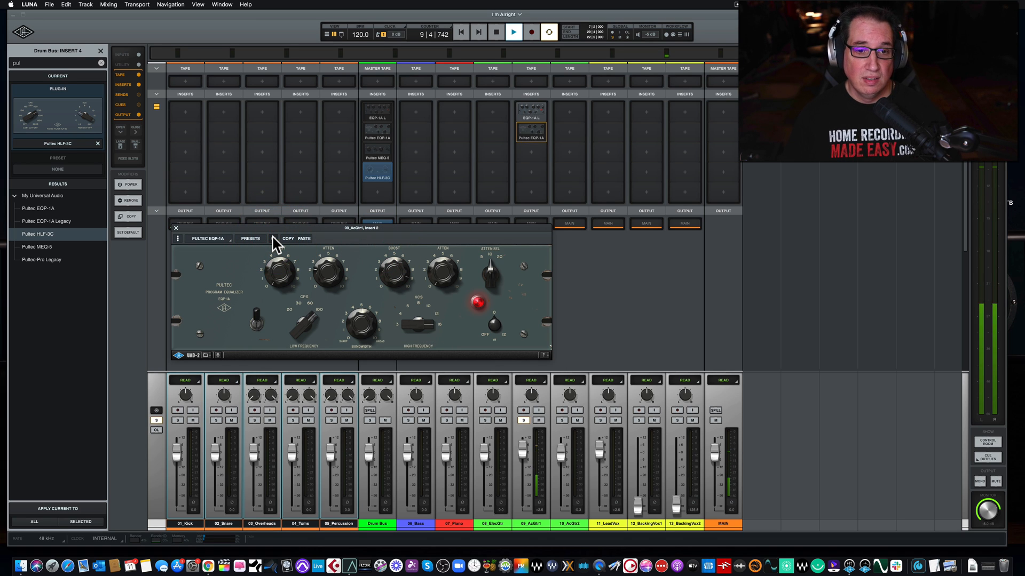
pyautogui.click(273, 239)
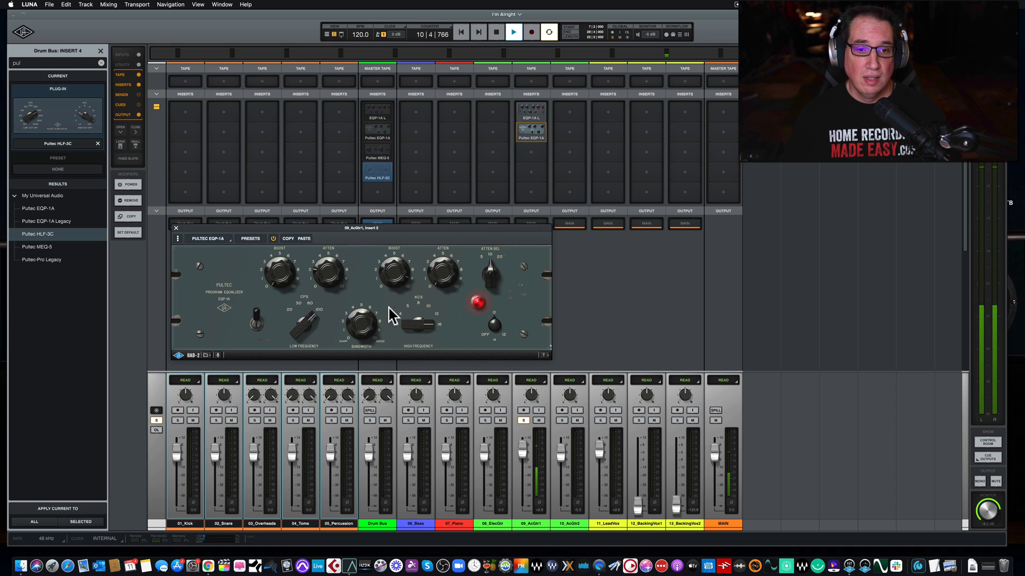
pyautogui.press('space')
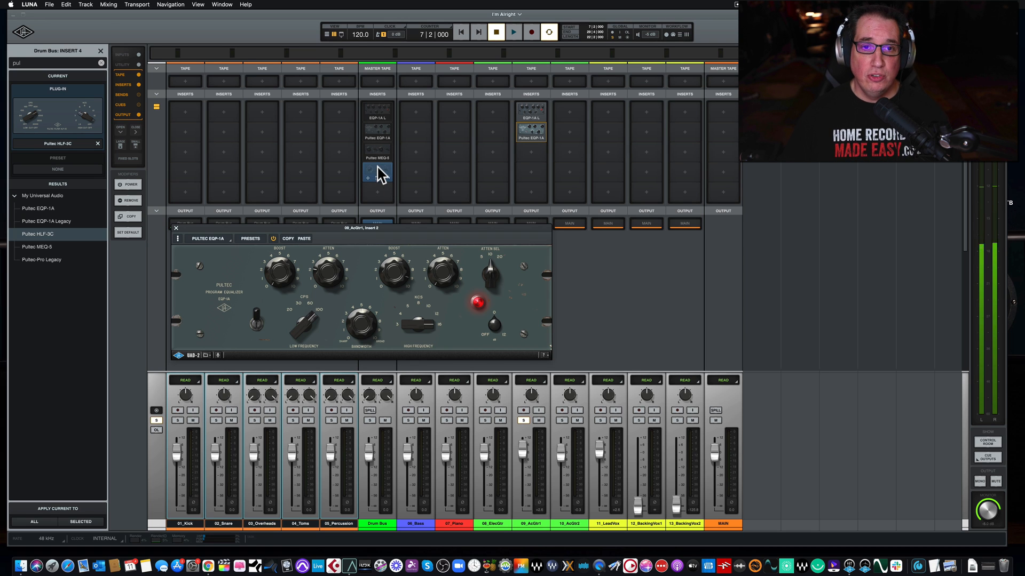
# - Open the Pultec HLF-3C on the Drum Bus, and close both its window and the guitar's EQP-1A window
pyautogui.click(379, 172)
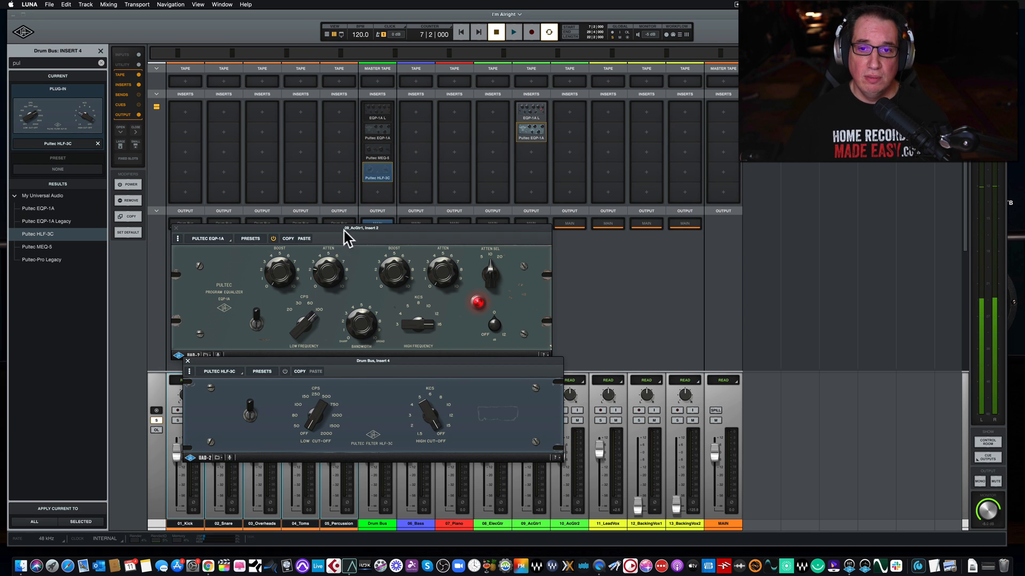
pyautogui.click(176, 228)
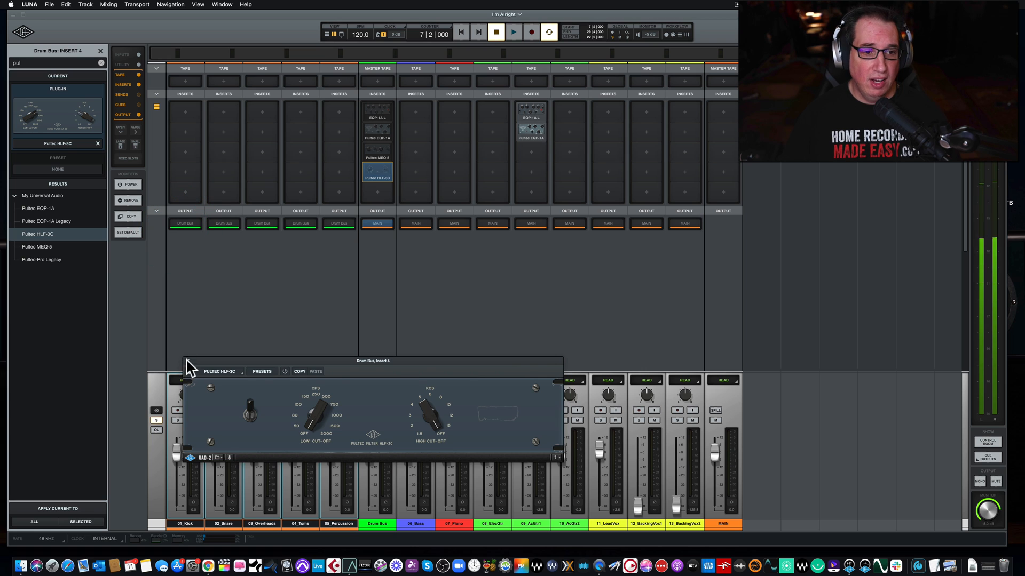
pyautogui.click(186, 361)
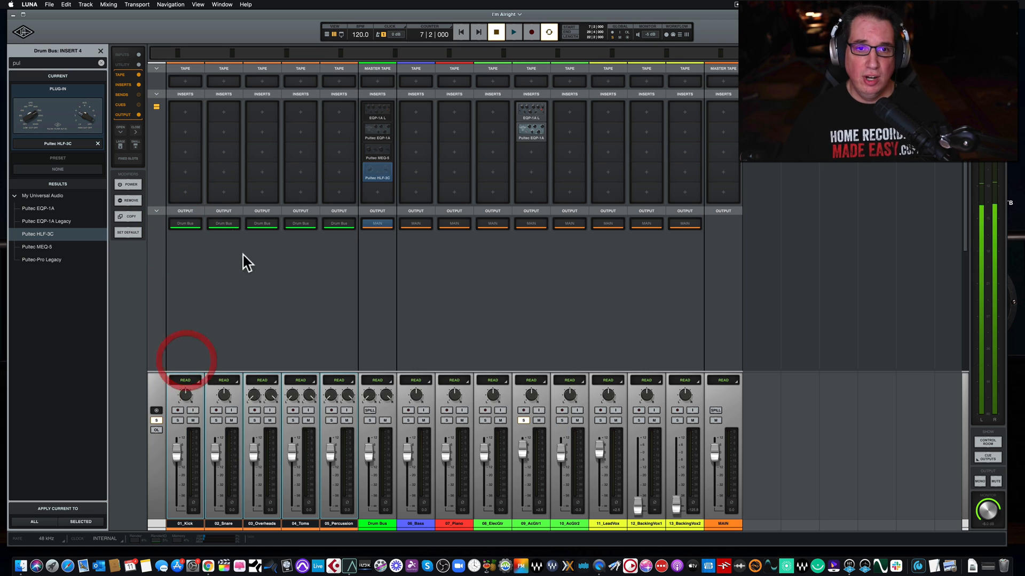
# - Copy the Drum Bus's Pultec HLF-3C into the third insert slot of 09_AcGtr1
pyautogui.click(127, 215)
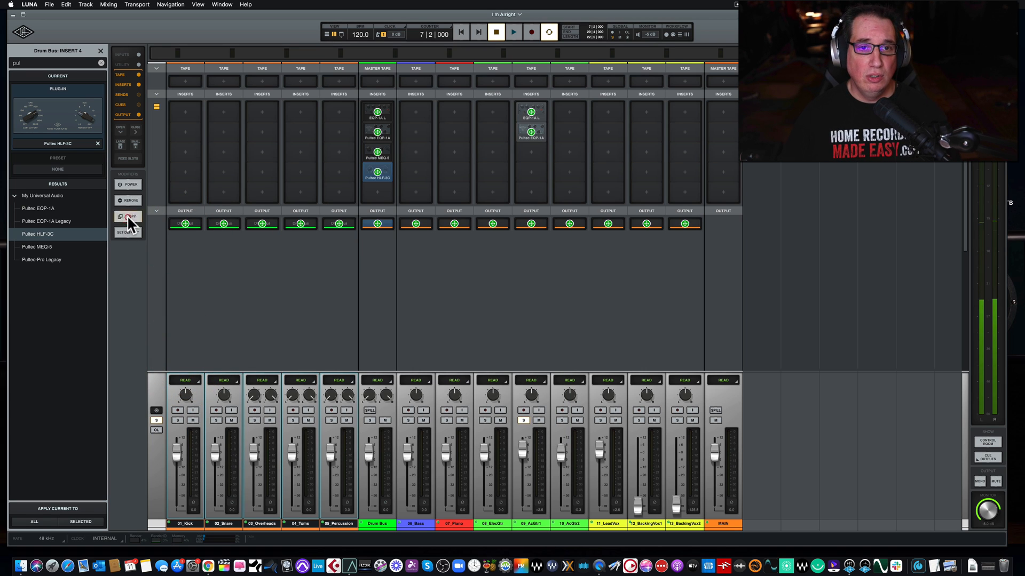
pyautogui.click(378, 171)
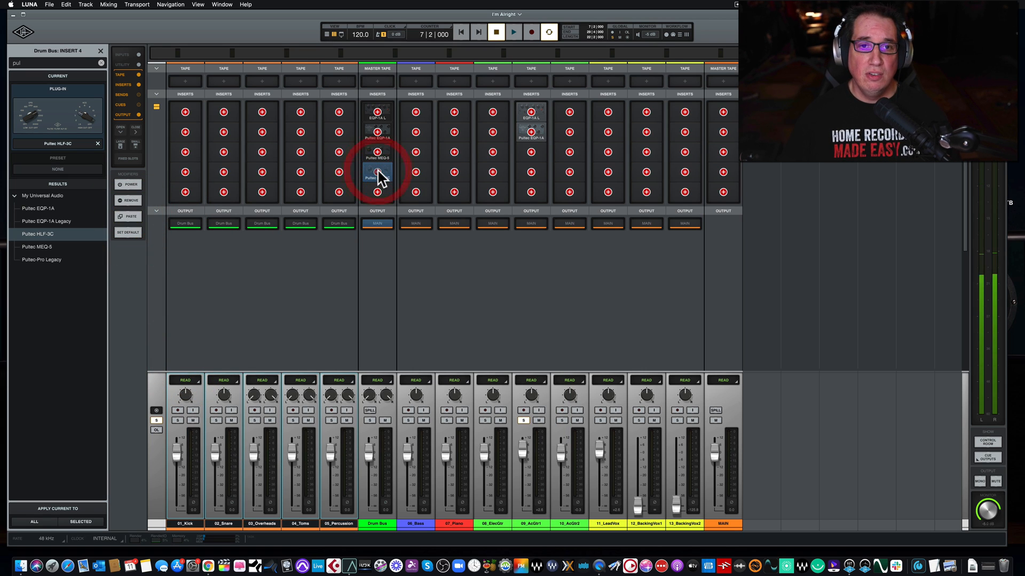
pyautogui.click(531, 154)
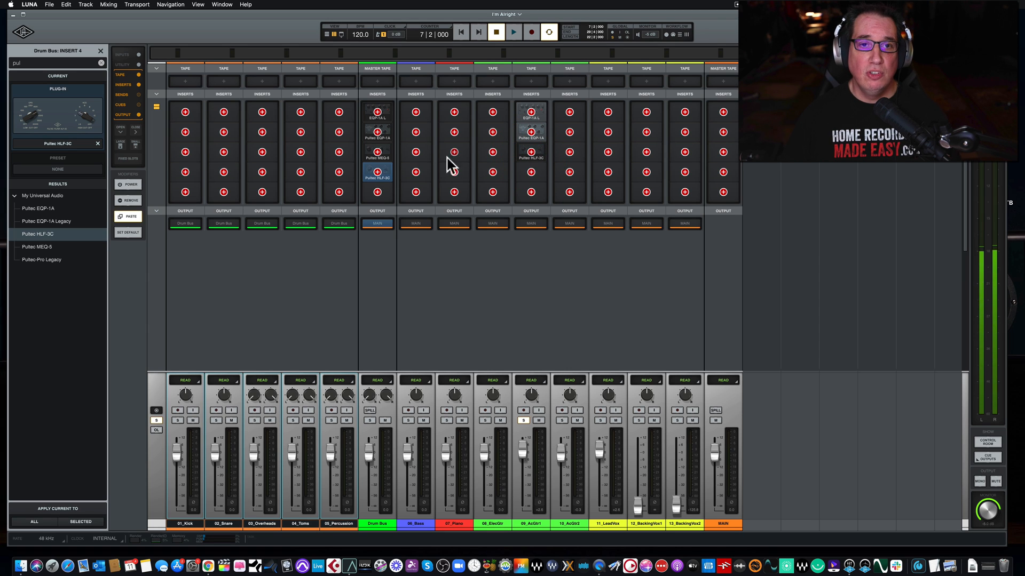
# - Paste the Pultec HLF-3C over the Drum Bus's MEQ-5 and remove the extra copy pasted into 09_AcGtr1's fourth insert
pyautogui.click(377, 156)
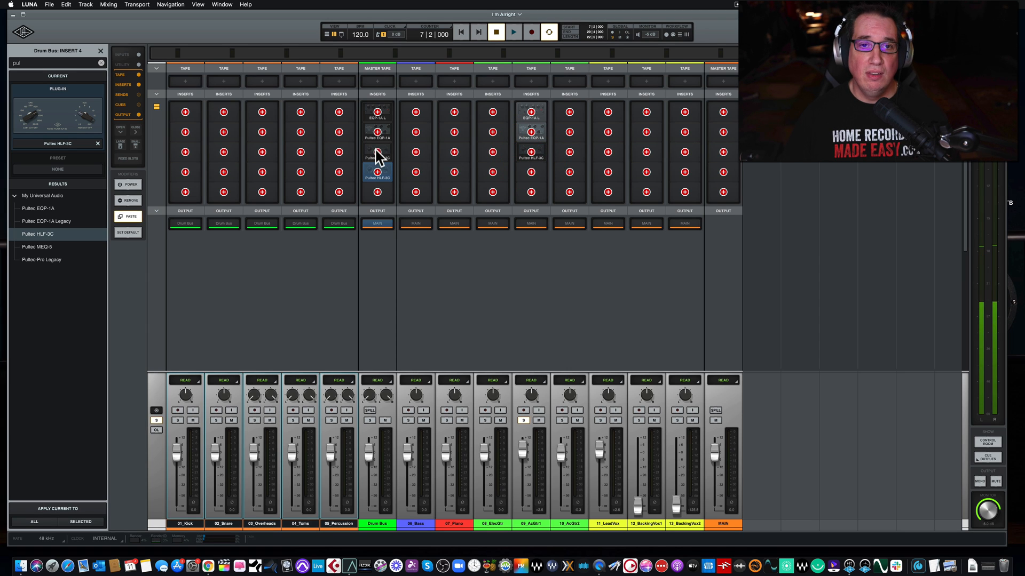
pyautogui.click(530, 173)
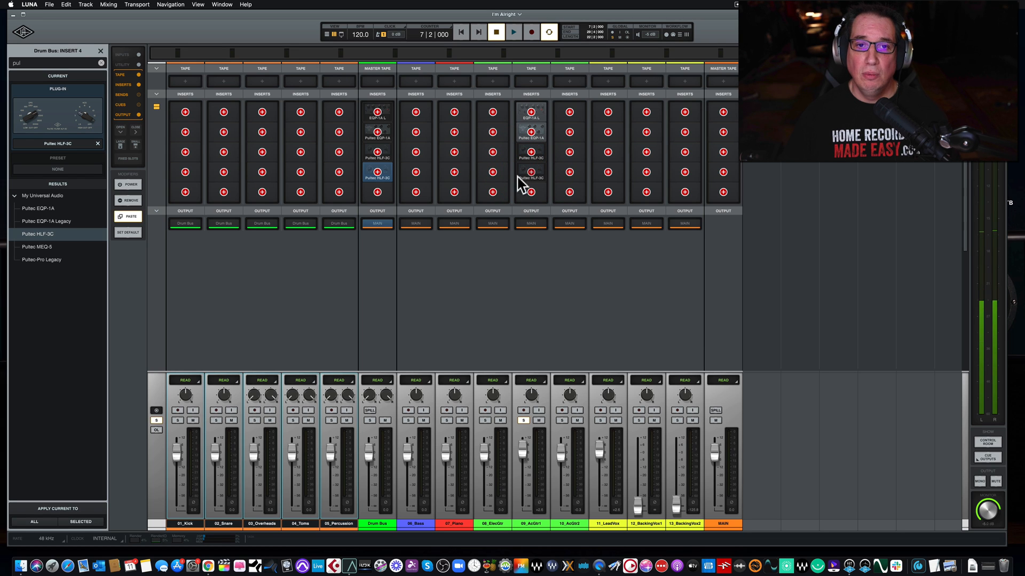
pyautogui.click(133, 216)
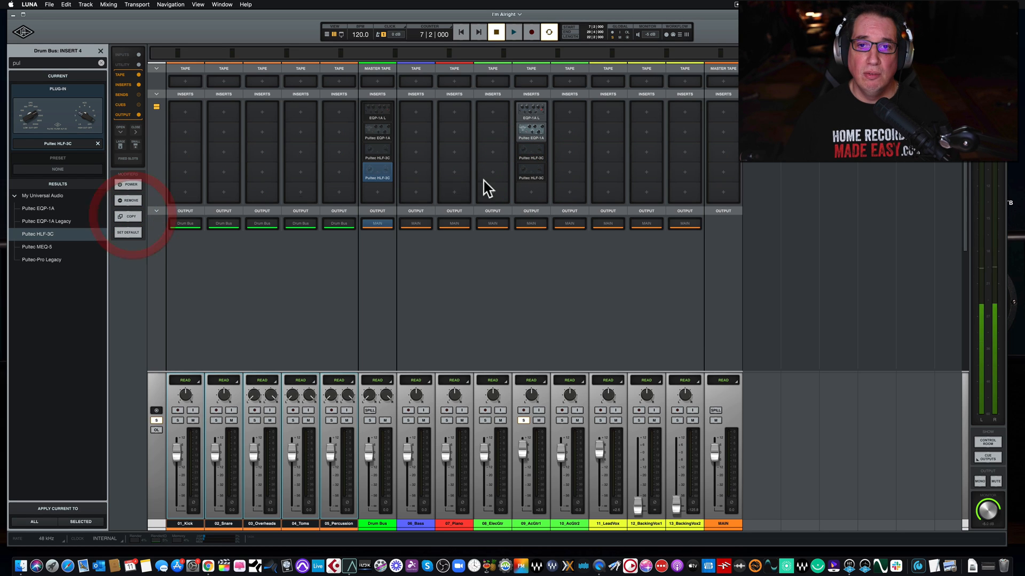
pyautogui.click(540, 179)
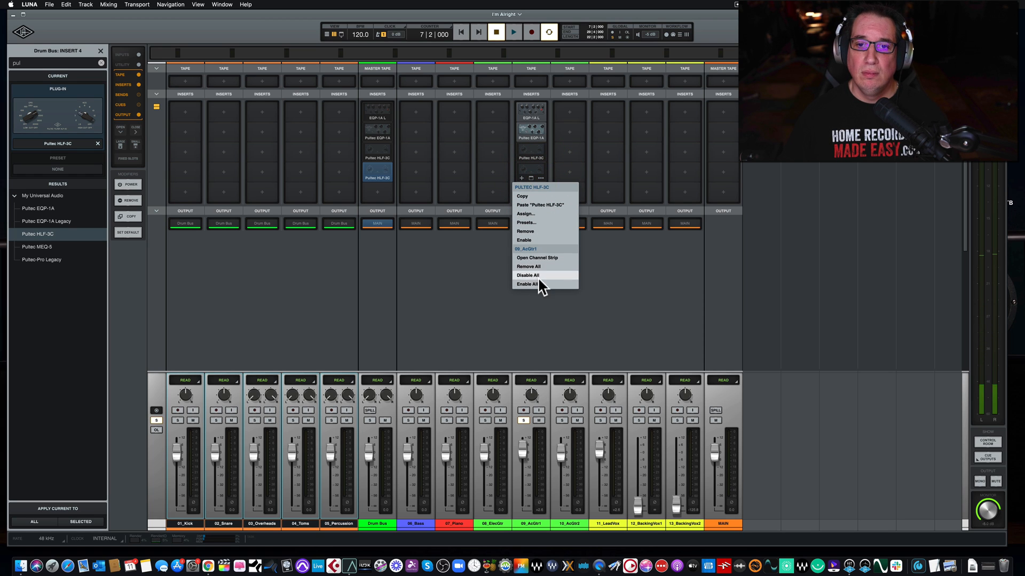
pyautogui.click(527, 231)
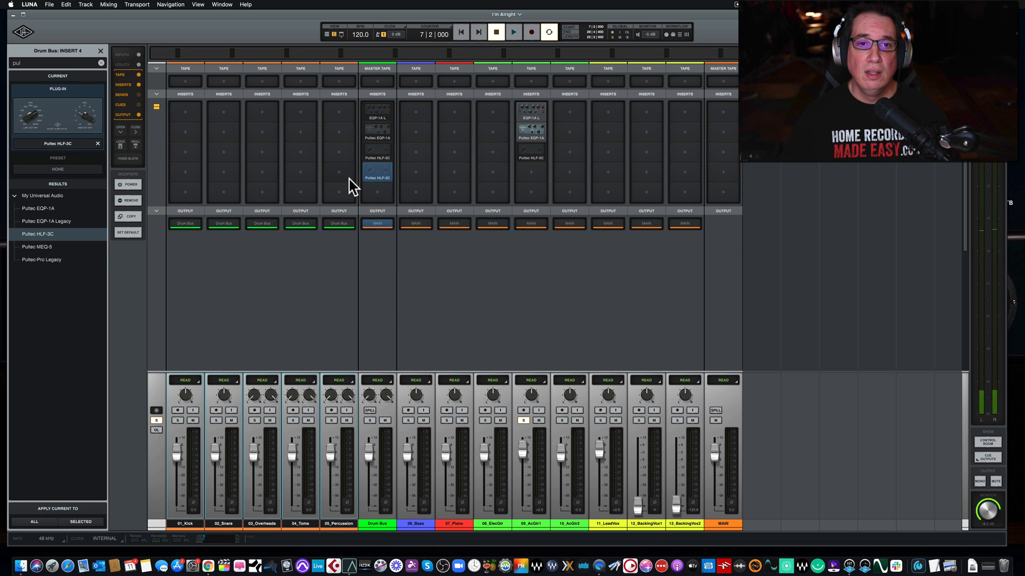
# - Open and enable the Pultec HLF-3C on 09_AcGtr1, and move it ahead of the Pultec EQP-1A in the inserts
pyautogui.click(534, 155)
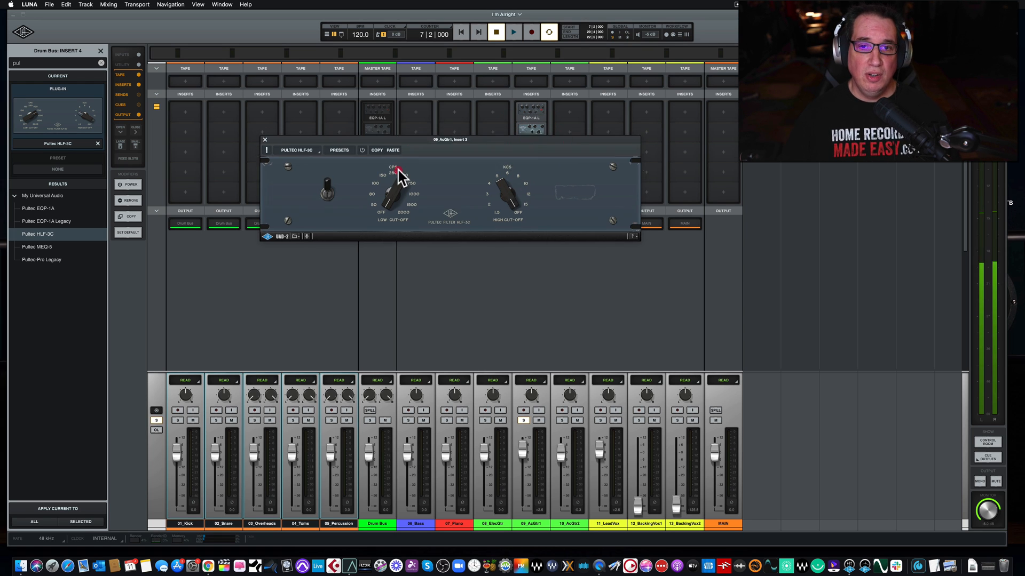
pyautogui.moveTo(425, 140); pyautogui.dragTo(357, 230)
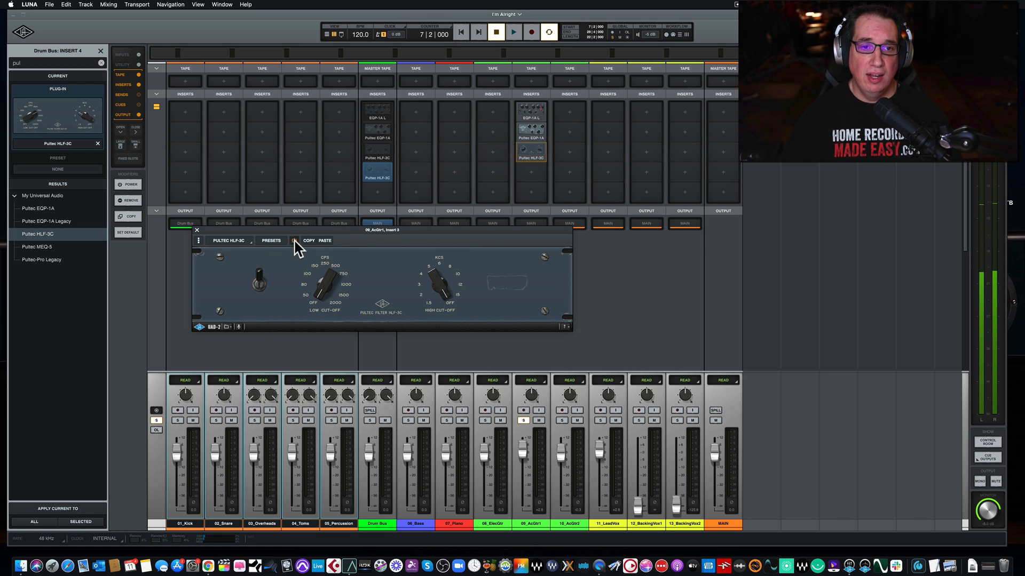
pyautogui.press('space')
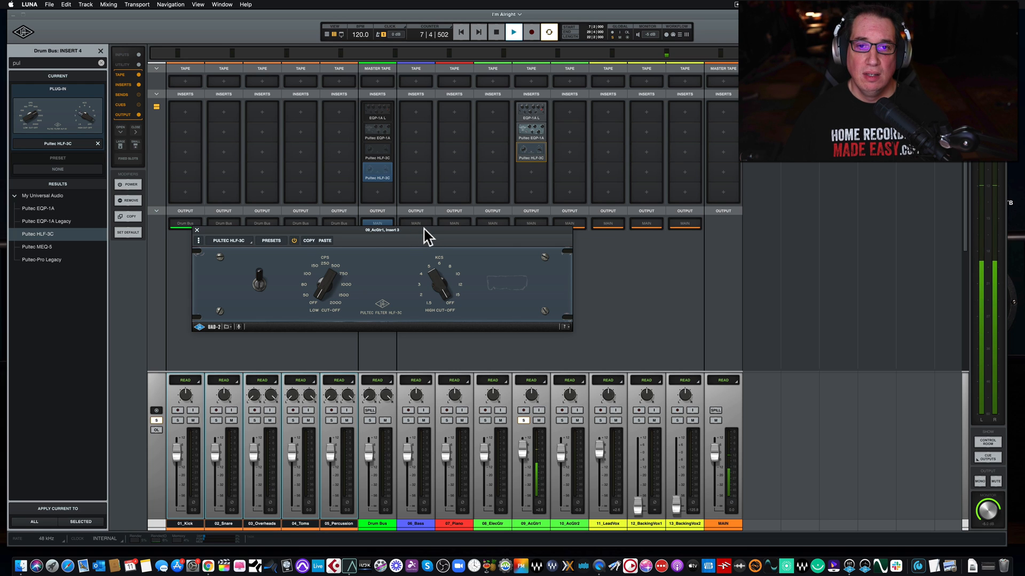
pyautogui.press('space')
pyautogui.moveTo(532, 161)
pyautogui.moveTo(532, 160); pyautogui.dragTo(526, 137)
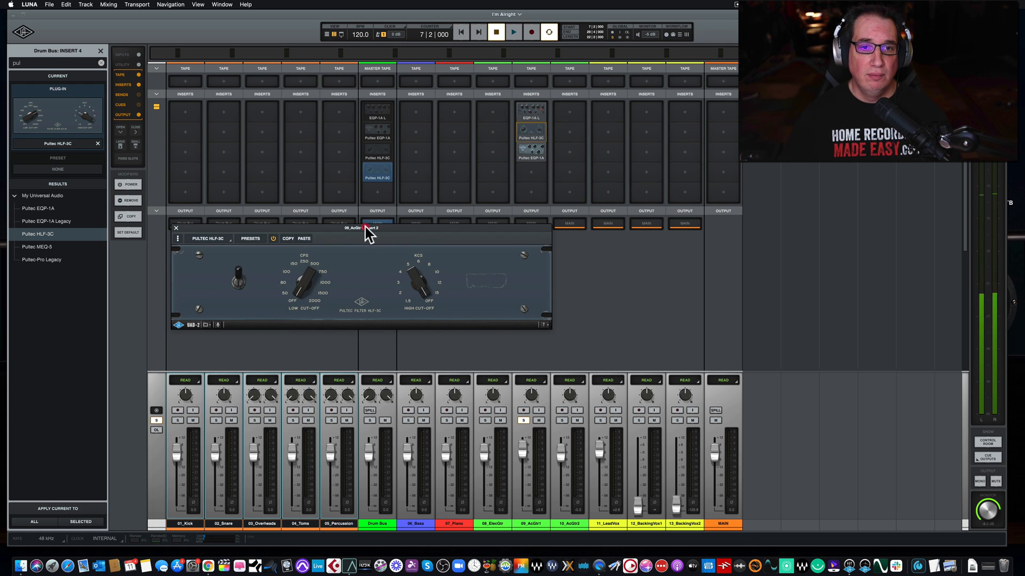
# - Open the guitar's Pultec EQP-1A and arrange its window directly above the HLF-3C window
pyautogui.moveTo(366, 228); pyautogui.dragTo(385, 293)
pyautogui.click(533, 153)
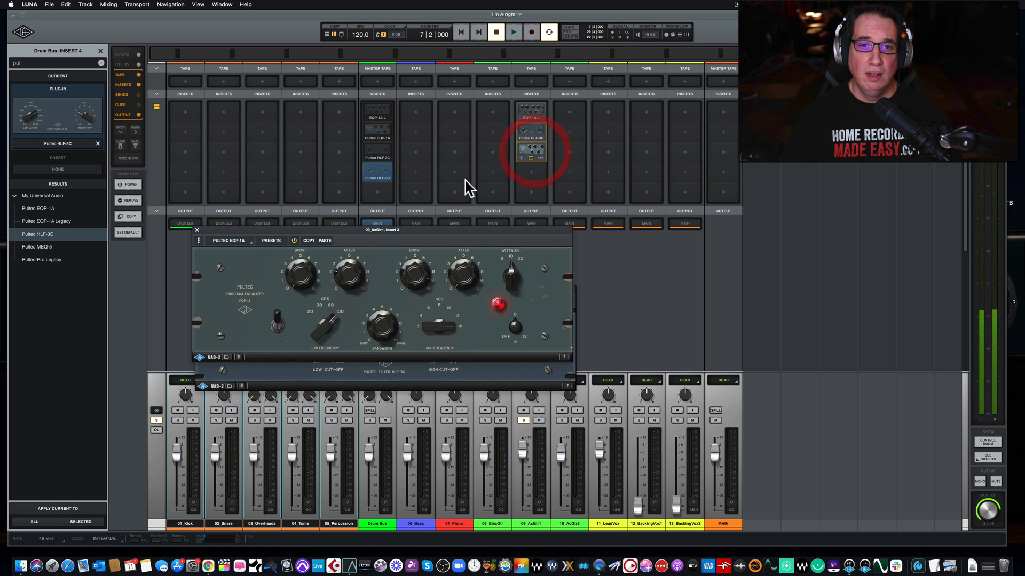
pyautogui.moveTo(398, 231); pyautogui.dragTo(366, 140)
pyautogui.moveTo(354, 293); pyautogui.dragTo(324, 295)
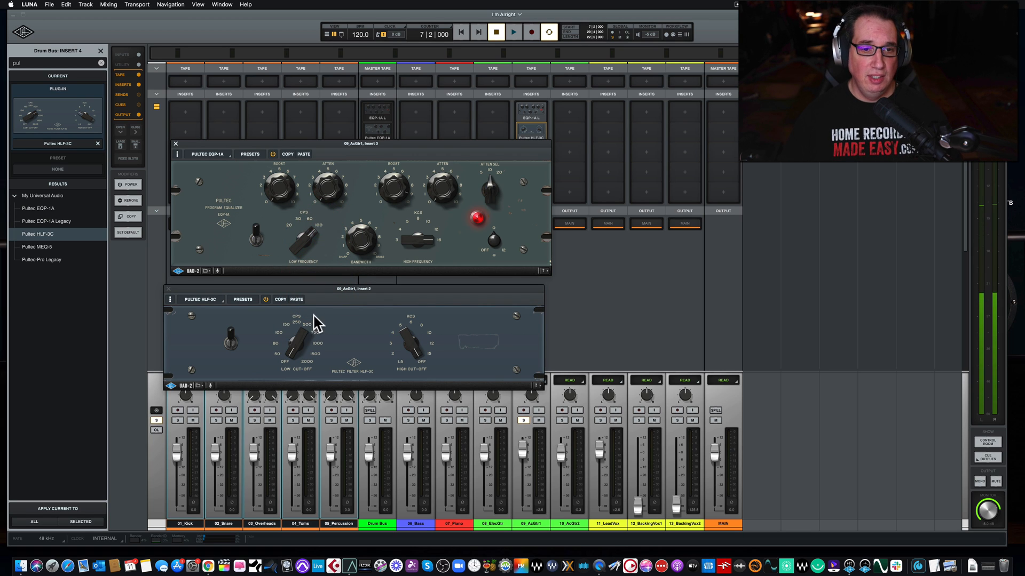
# - Play the guitar with the HLF-3C's low cut-off at 100 CPS and compare it switched off and on
pyautogui.press('space')
pyautogui.moveTo(289, 344); pyautogui.dragTo(314, 302)
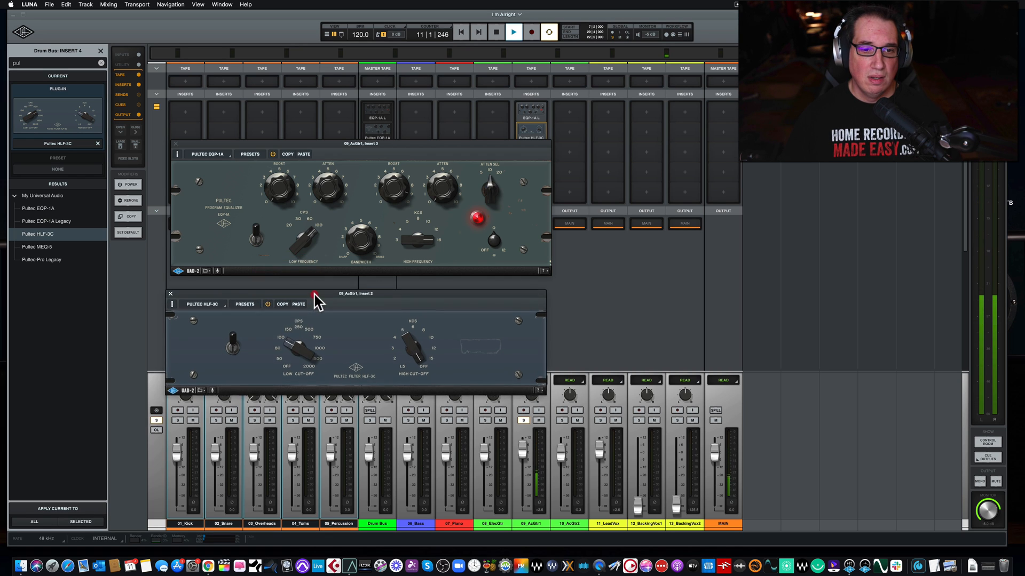
pyautogui.click(233, 350)
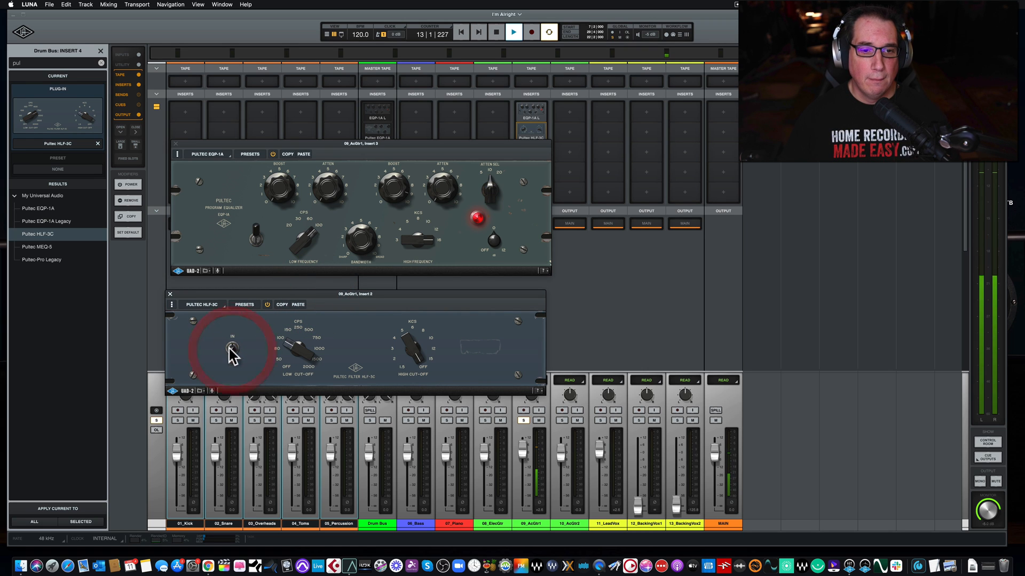
pyautogui.click(267, 305)
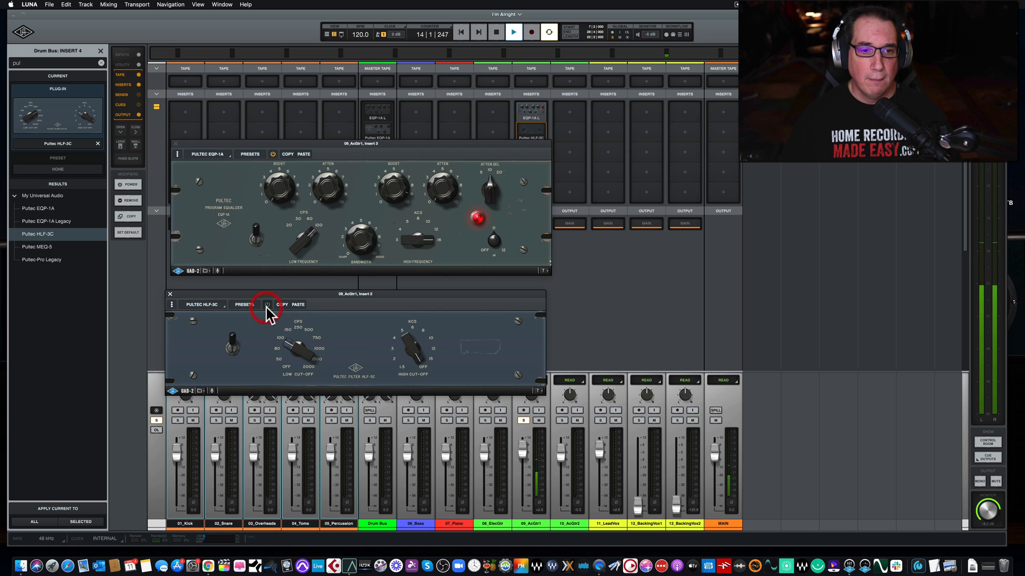
pyautogui.click(267, 305)
# - Set the HLF-3C's low cut-off to 150 CPS, compare it switched off and on, and stop playback
pyautogui.moveTo(284, 344); pyautogui.dragTo(288, 337)
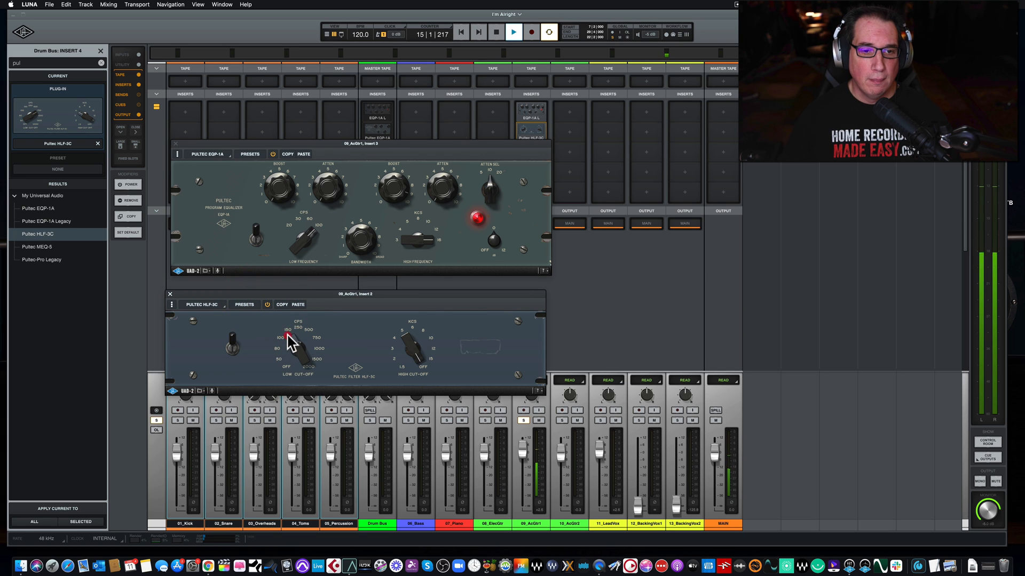
pyautogui.click(269, 307)
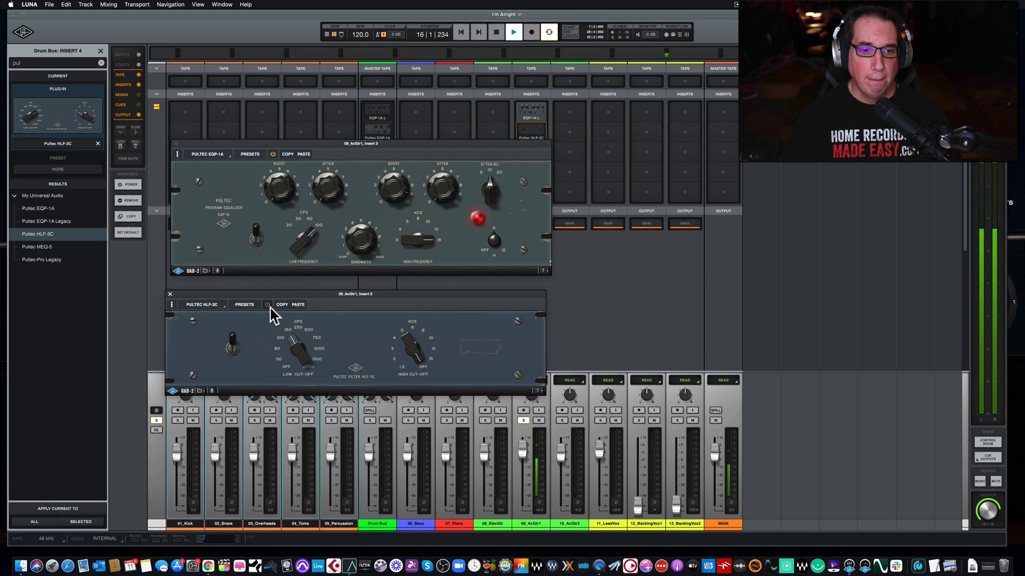
pyautogui.click(269, 307)
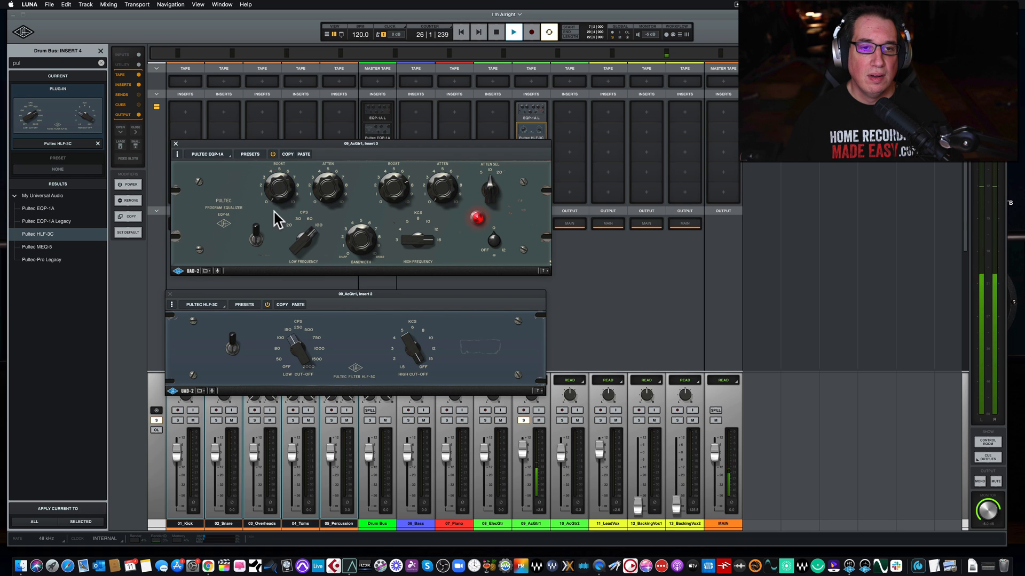
pyautogui.moveTo(342, 150); pyautogui.dragTo(342, 150)
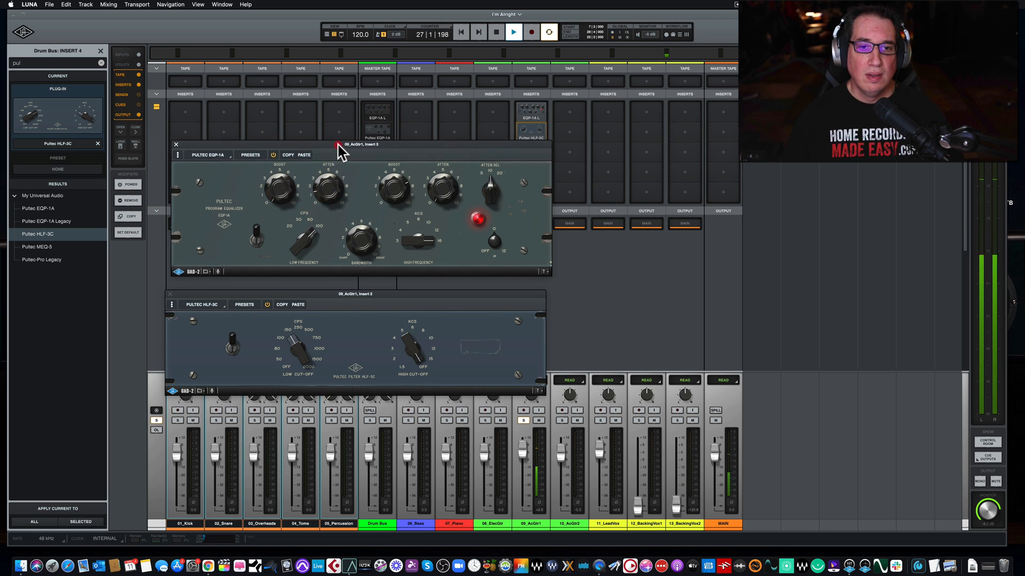
pyautogui.press('space')
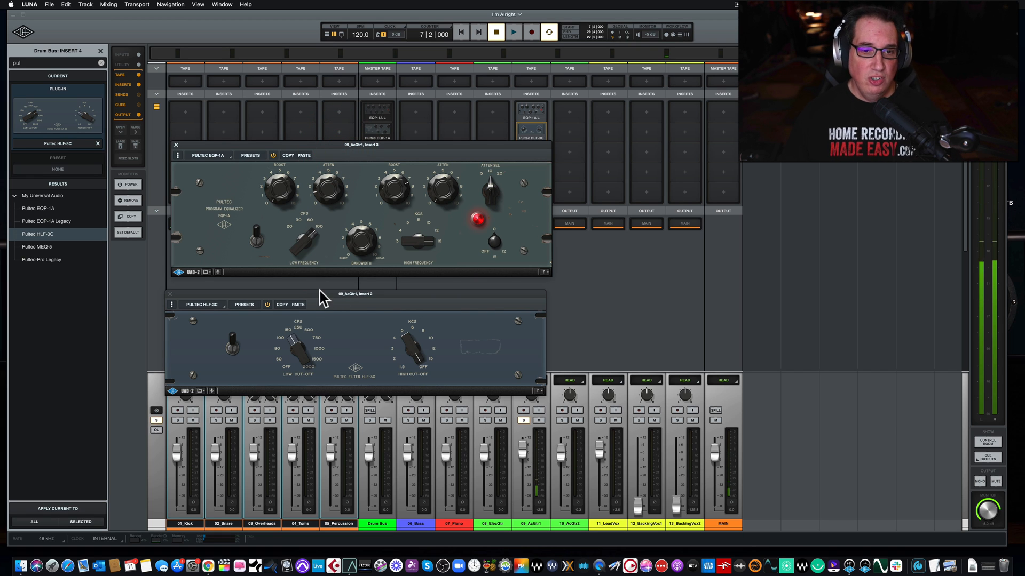
# - Close the guitar's EQP-1A and HLF-3C windows
pyautogui.moveTo(322, 292); pyautogui.dragTo(327, 293)
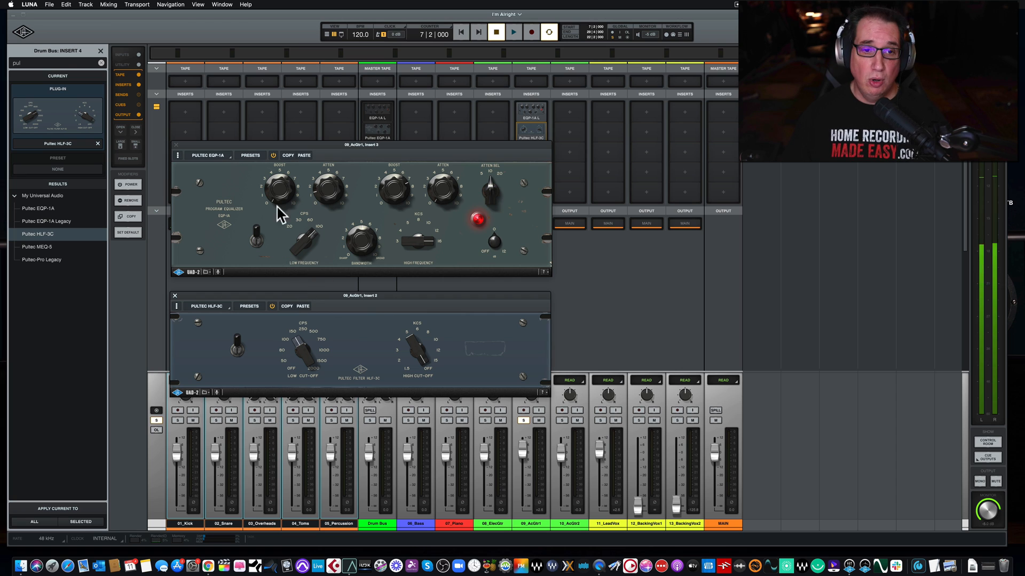
pyautogui.click(175, 145)
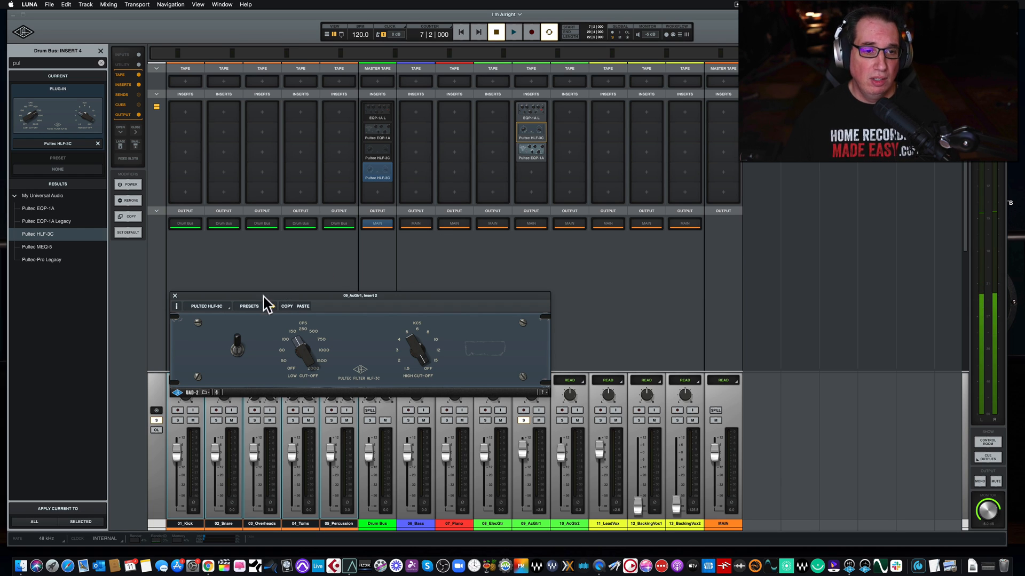
pyautogui.click(172, 295)
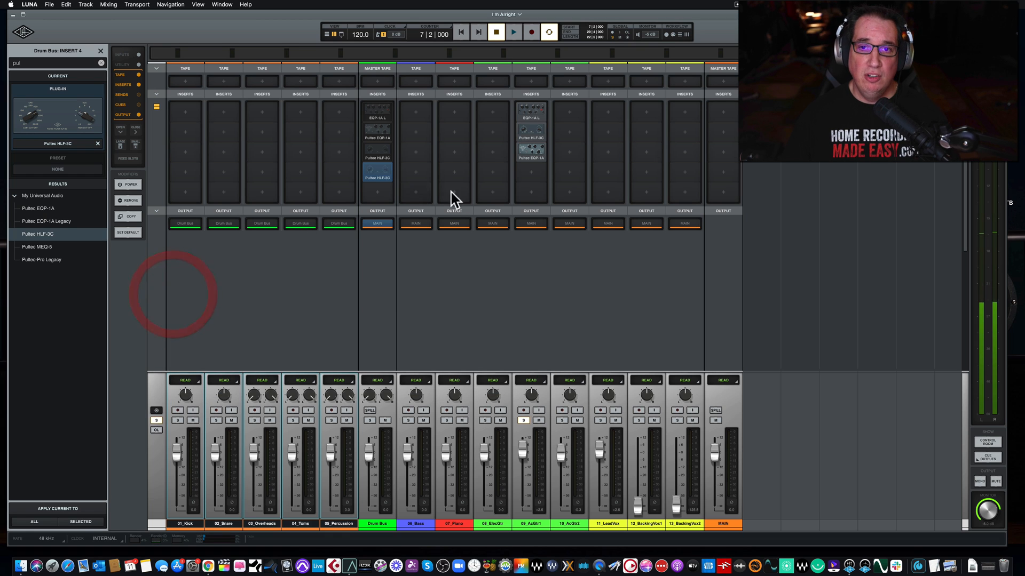
# - Add the Pultec MEQ-5 to the fourth insert of 09_AcGtr1 and place its window below the inserts
pyautogui.click(534, 175)
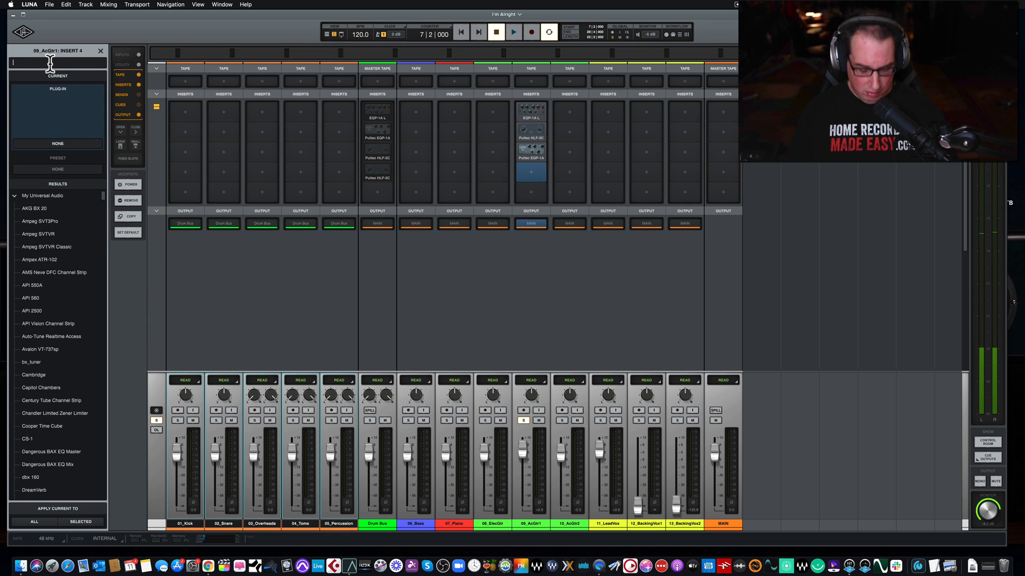
pyautogui.write('pul')
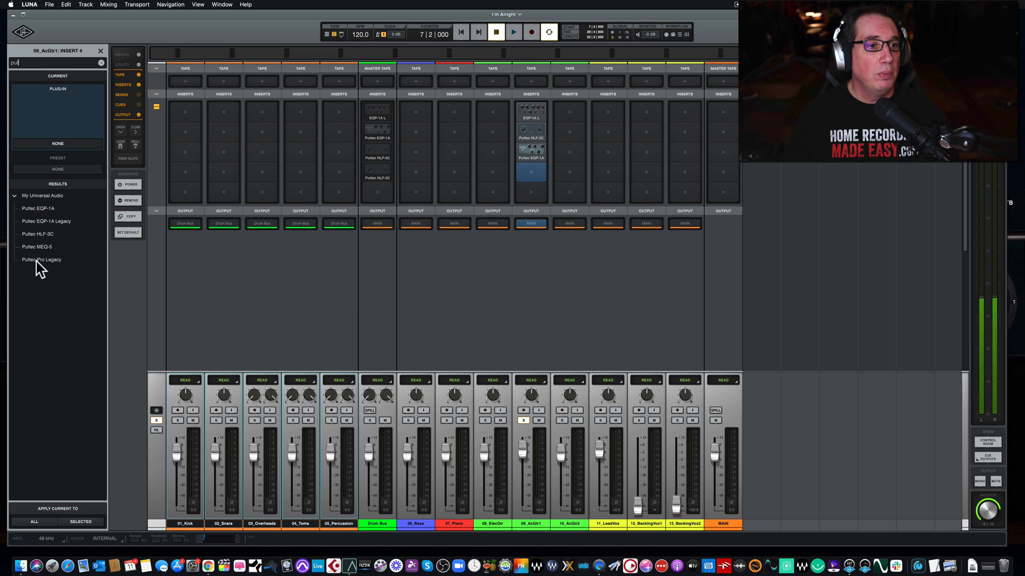
pyautogui.doubleClick(37, 247)
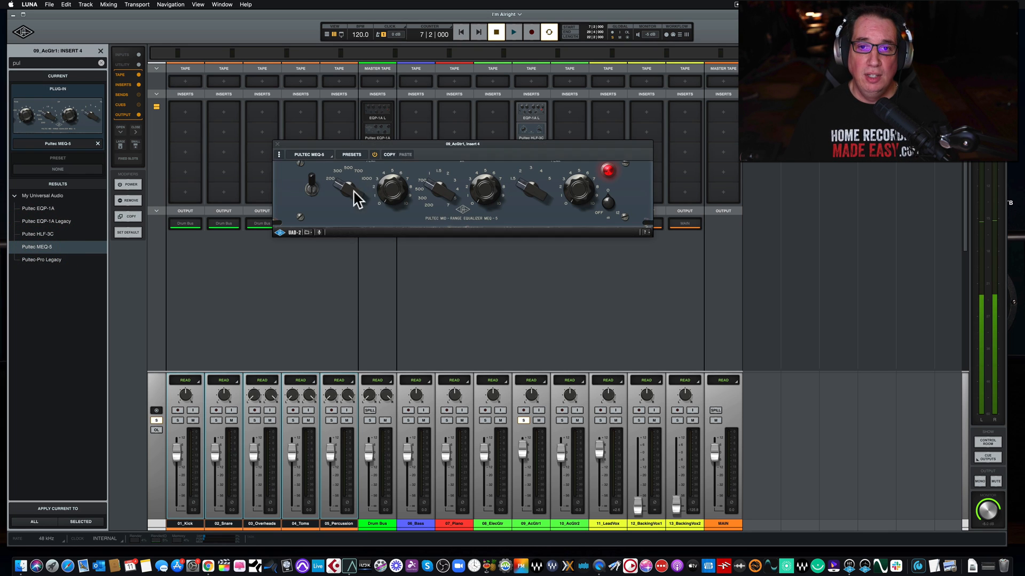
pyautogui.moveTo(388, 145); pyautogui.dragTo(337, 249)
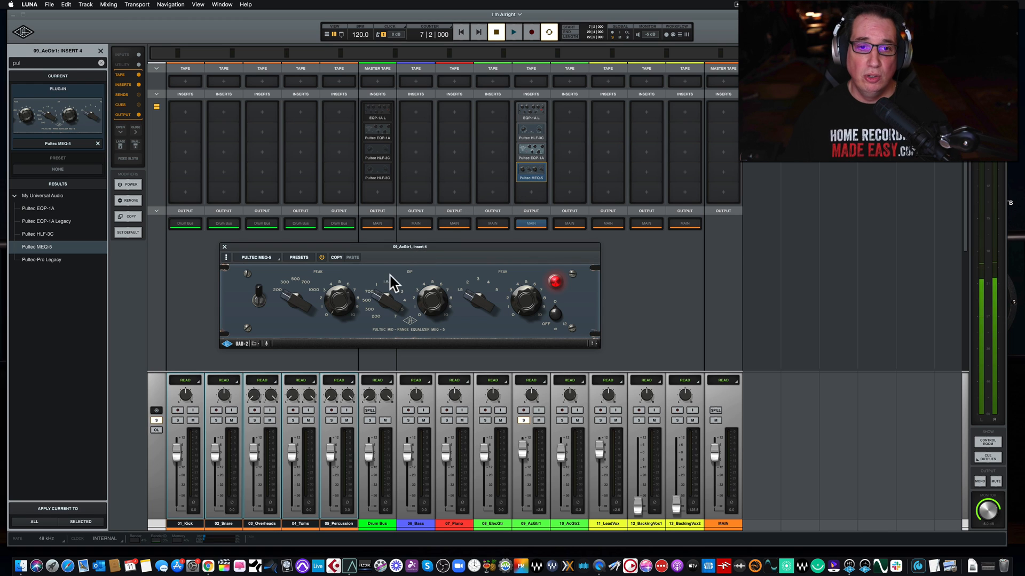
# - Play the guitar while setting the MEQ-5's dip frequency to 500, and stop playback
pyautogui.press('space')
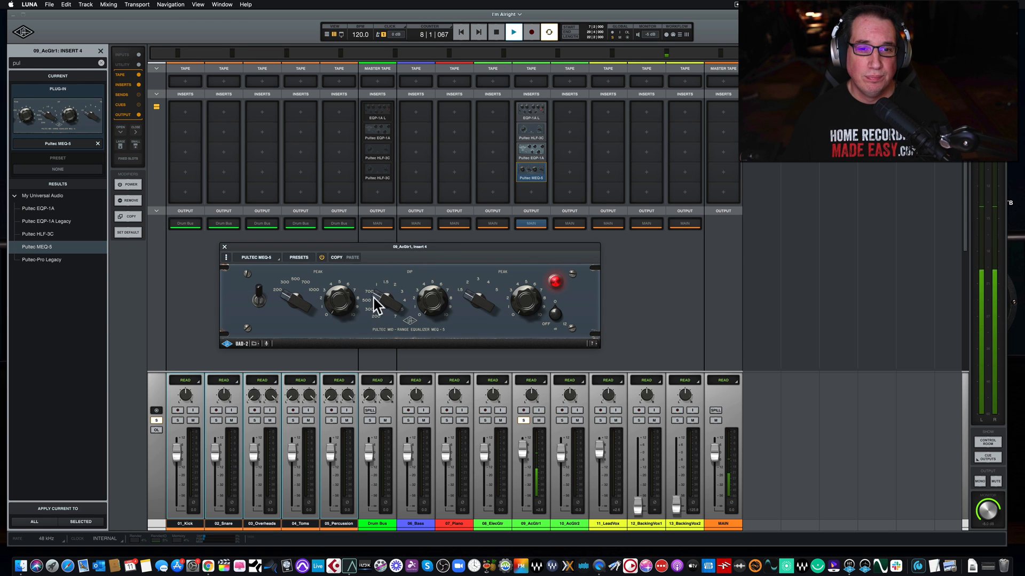
pyautogui.moveTo(369, 301); pyautogui.dragTo(342, 309)
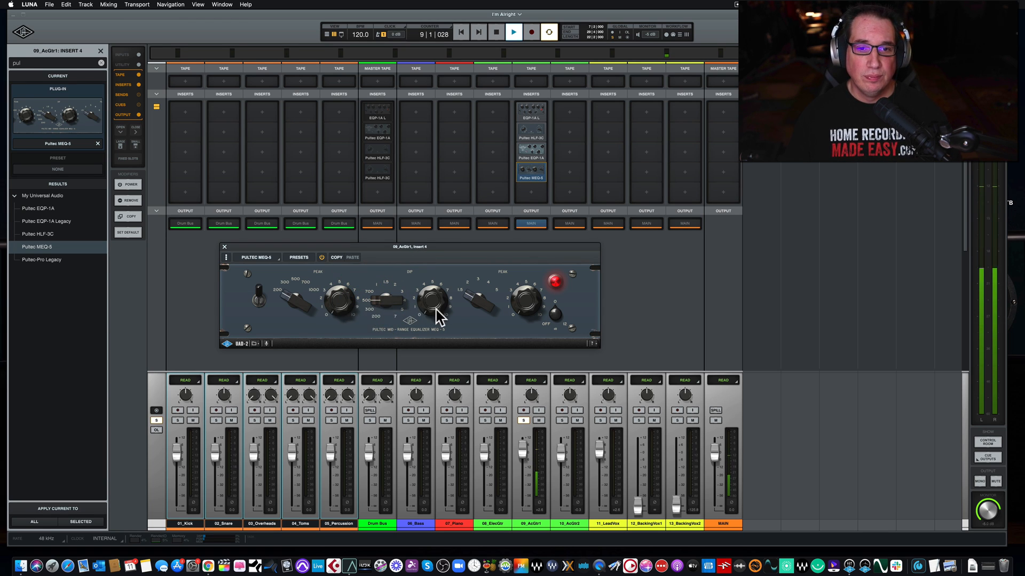
pyautogui.press('space')
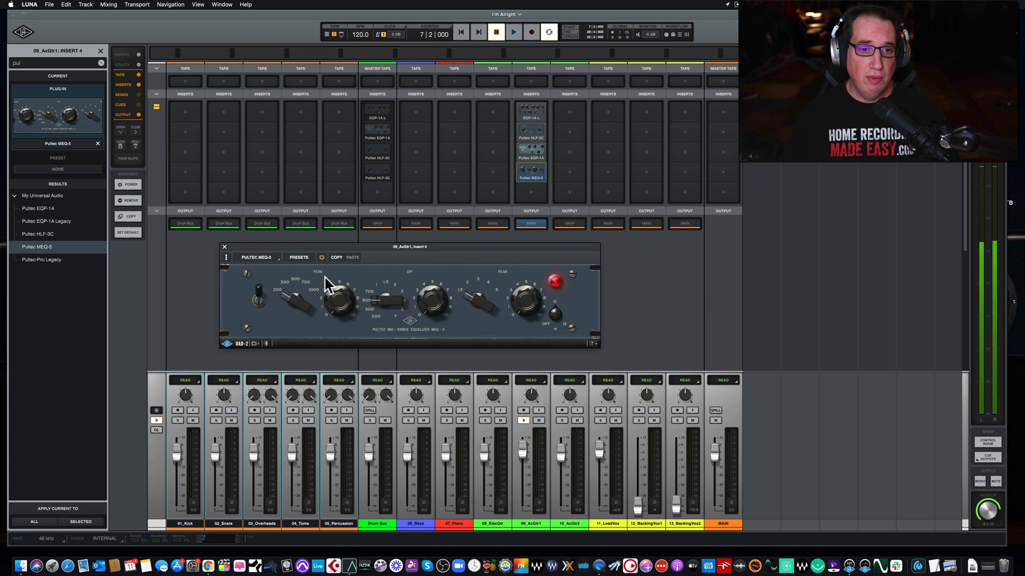
# - Try out the MEQ-5's low peak, dip and high peak controls with playback stopped
pyautogui.moveTo(288, 283); pyautogui.dragTo(341, 264)
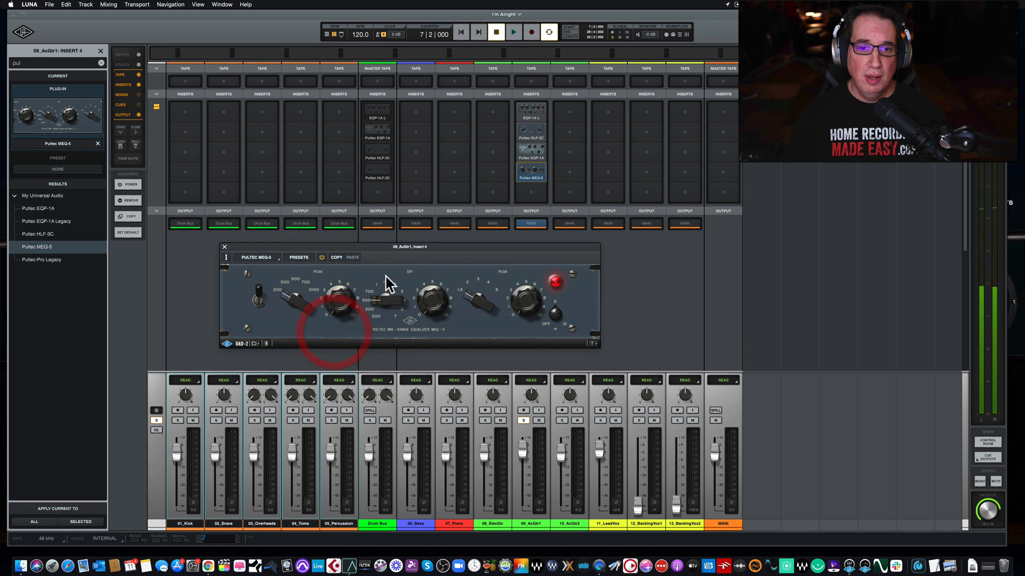
pyautogui.moveTo(377, 307); pyautogui.dragTo(359, 319)
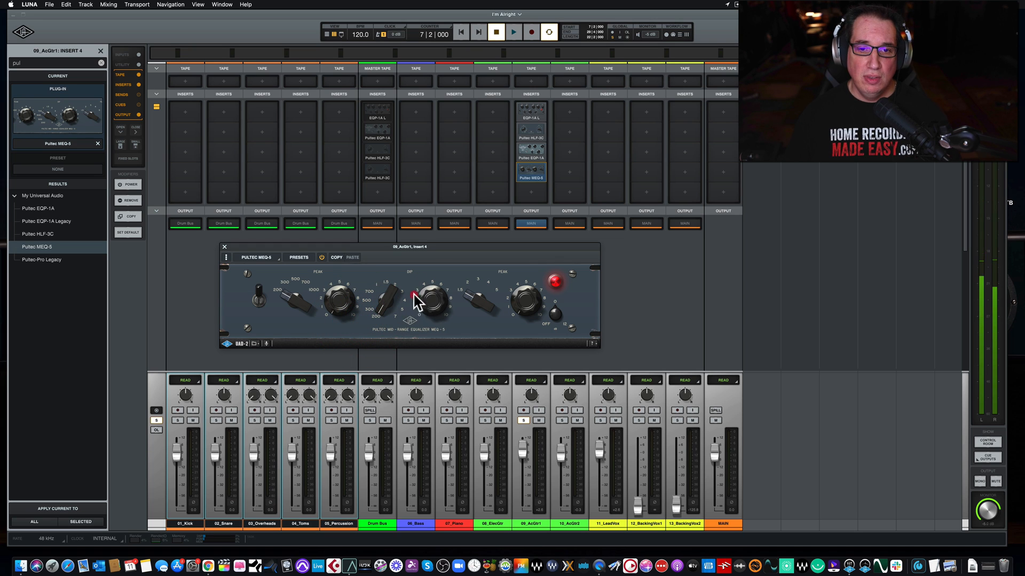
pyautogui.click(418, 301)
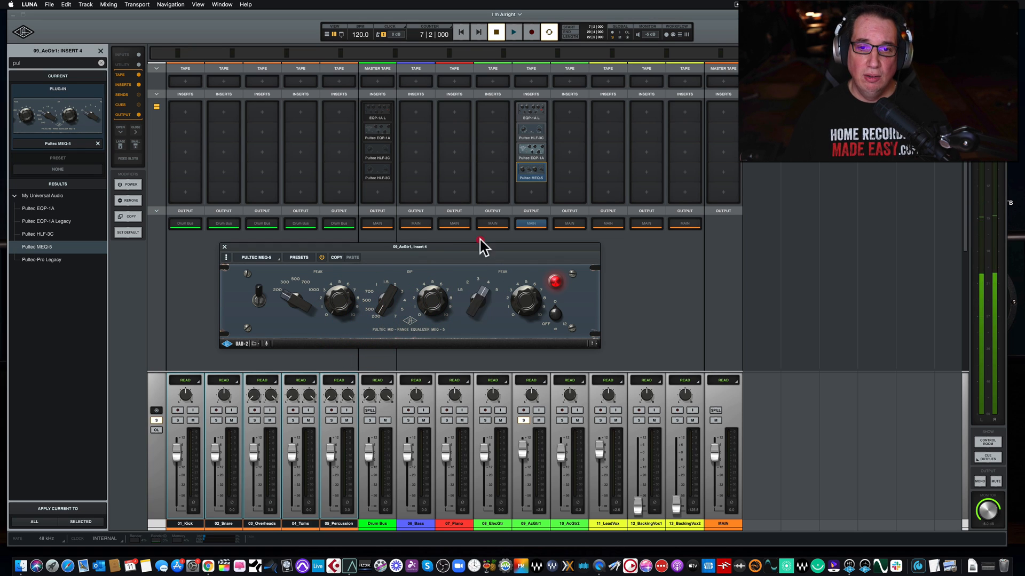
pyautogui.click(470, 294)
# - Play the guitar and set the MEQ-5's dip frequency to 500 and its high peak frequency to 3
pyautogui.press('space')
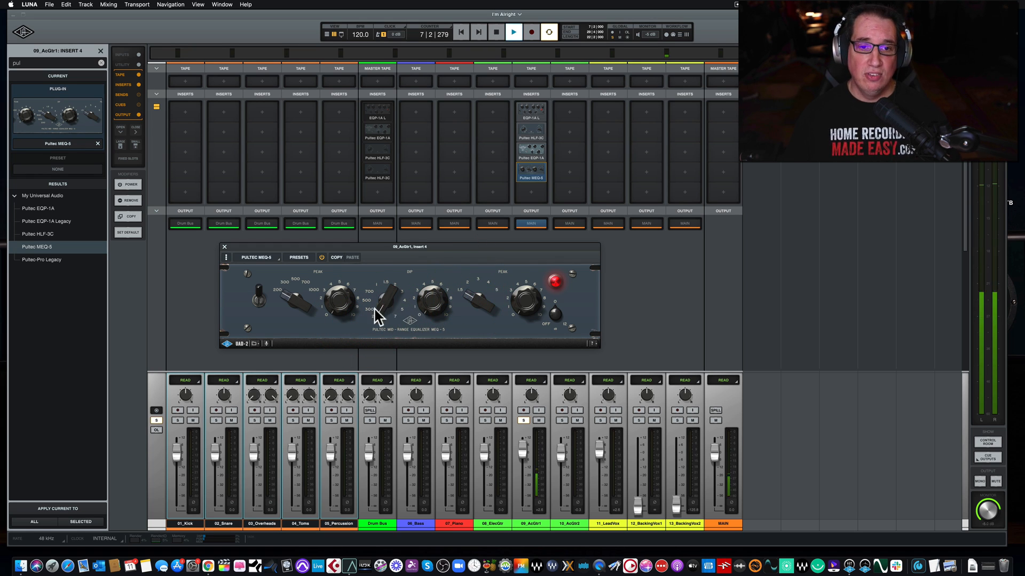
pyautogui.moveTo(380, 304); pyautogui.dragTo(427, 270)
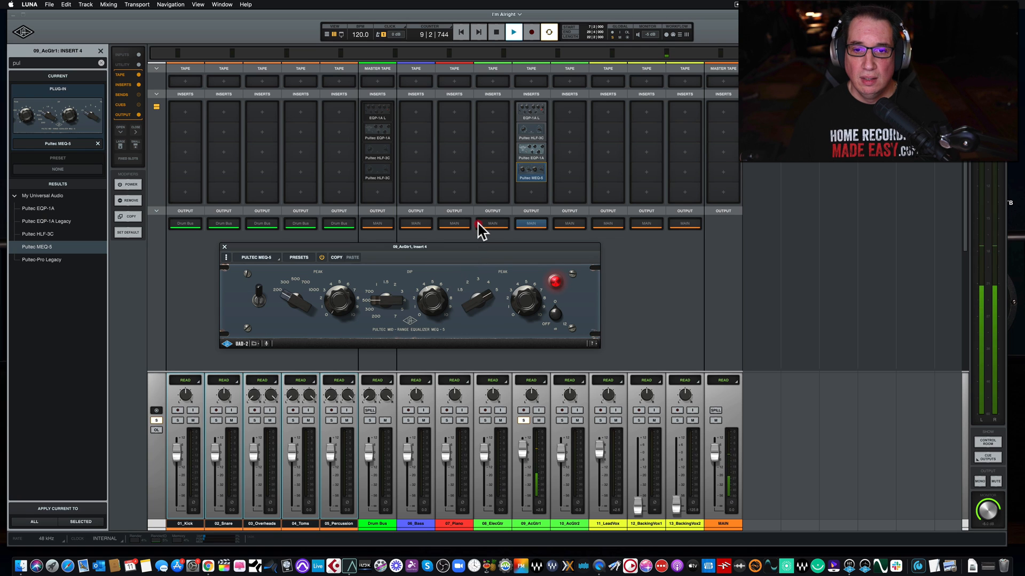
pyautogui.click(477, 291)
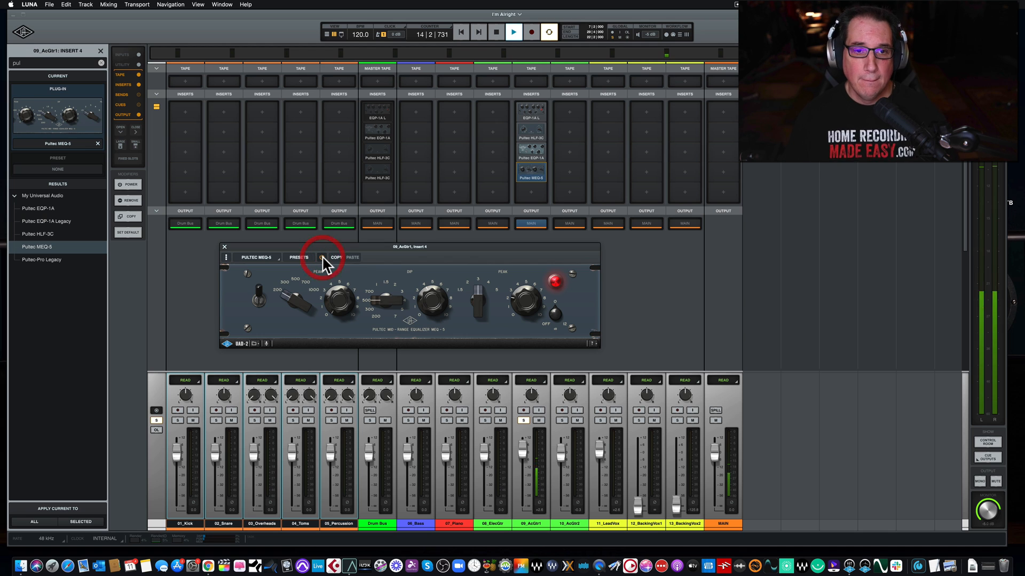
# - Move the MEQ-5 window down over the faders, open the insert 3 EQP-1A of 09_AcGtr1 and place it directly above
pyautogui.moveTo(336, 256); pyautogui.dragTo(327, 332)
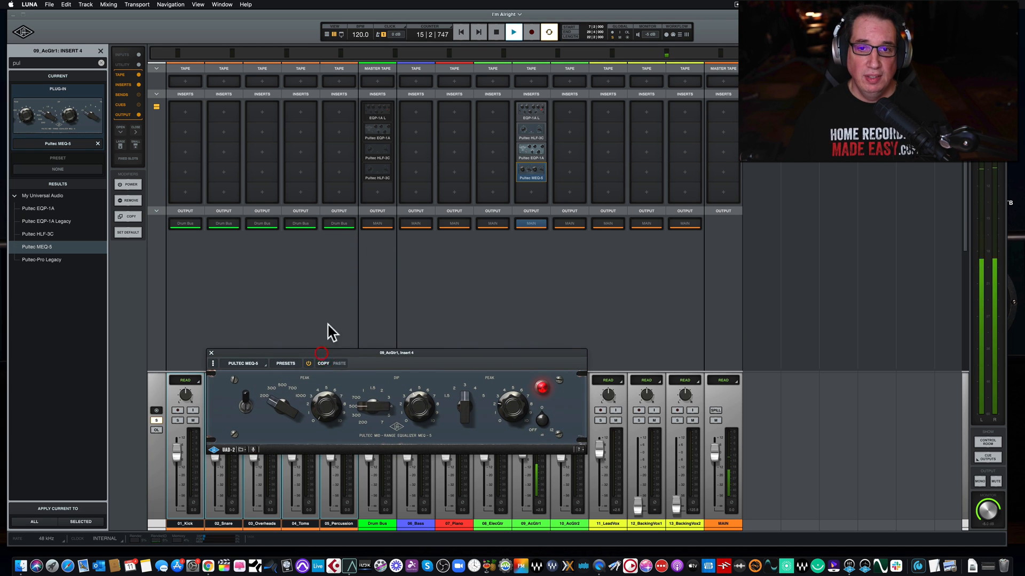
pyautogui.click(527, 154)
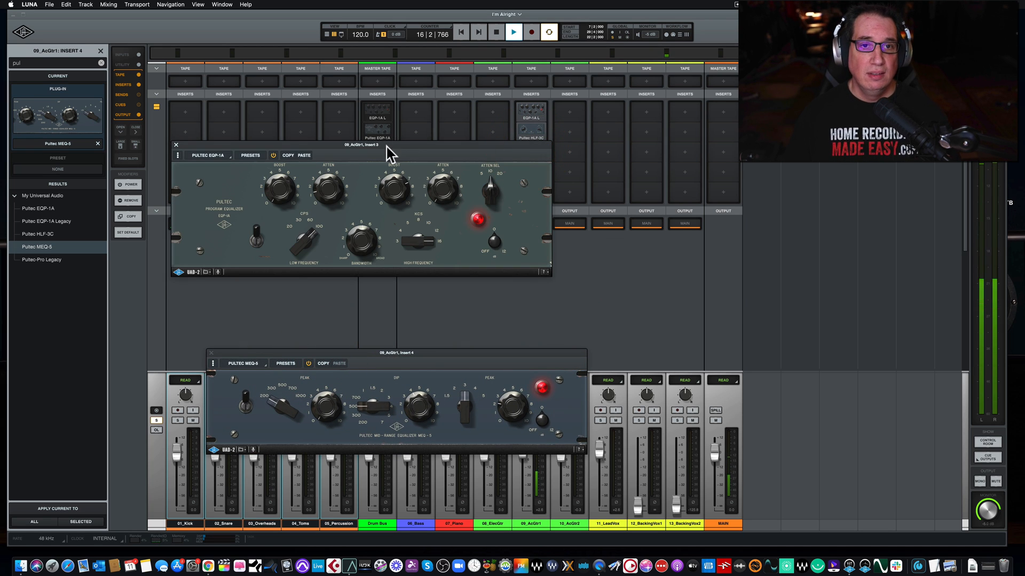
pyautogui.moveTo(387, 146); pyautogui.dragTo(414, 208)
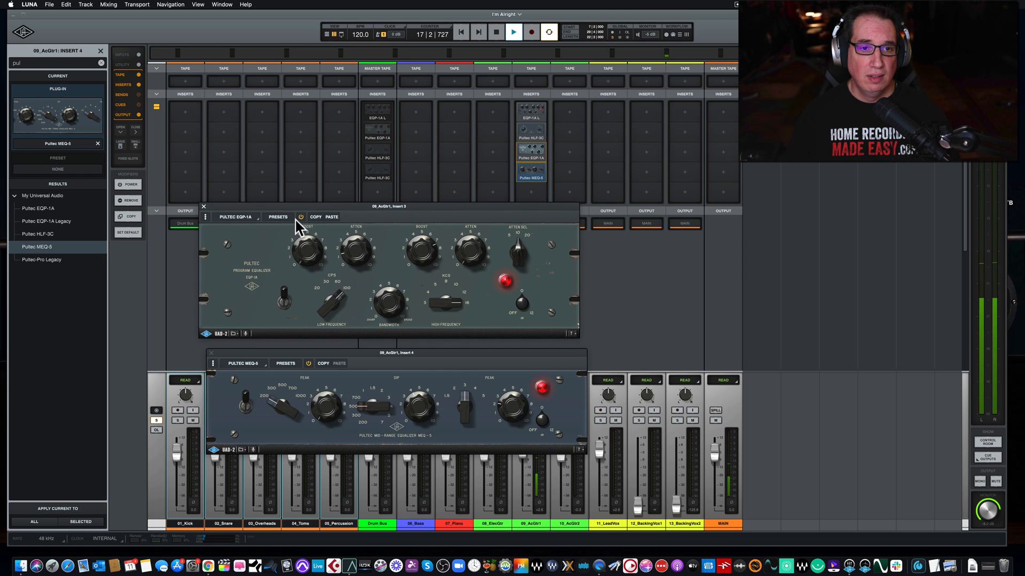
# - Compare the playing guitar with the EQP-1A and MEQ-5 bypassed and active, leave both switched on, and stop playback
pyautogui.click(302, 217)
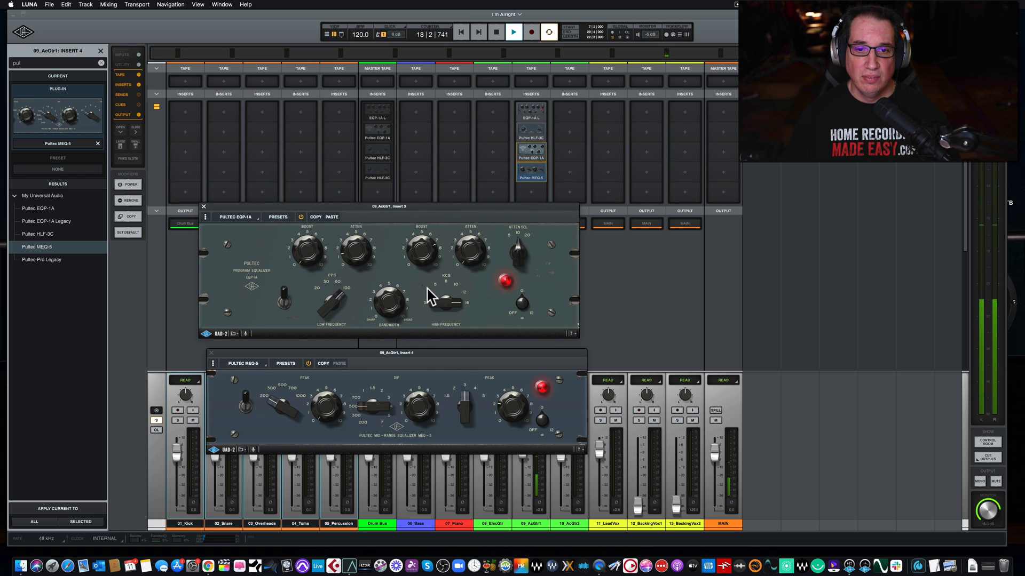
pyautogui.click(417, 235)
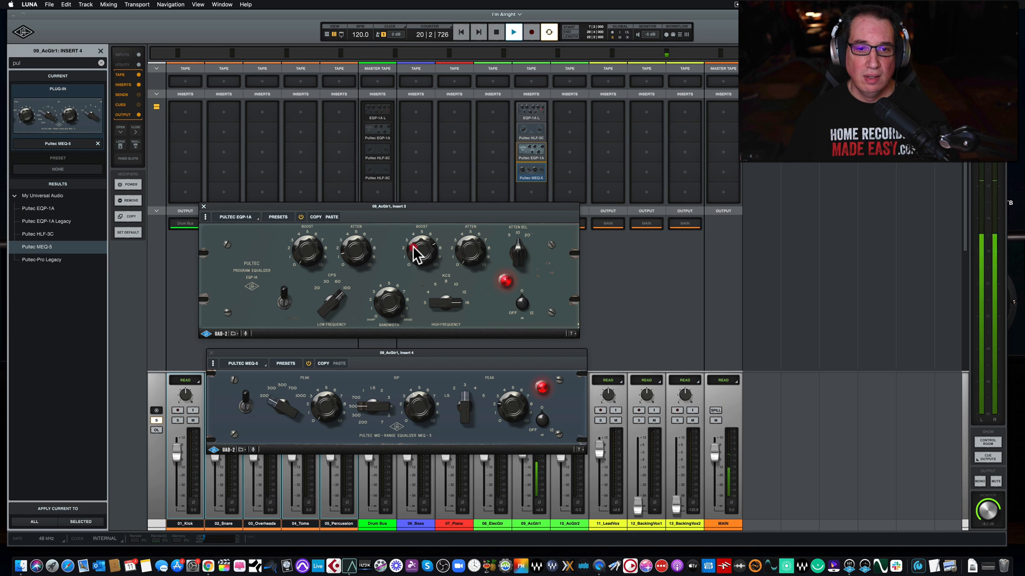
pyautogui.click(301, 217)
pyautogui.click(308, 364)
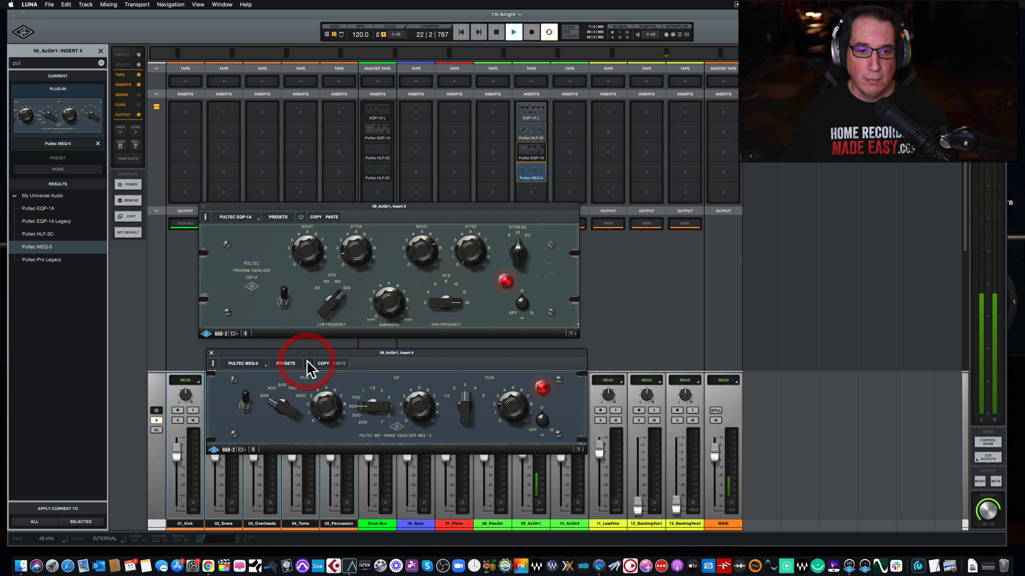
pyautogui.click(308, 364)
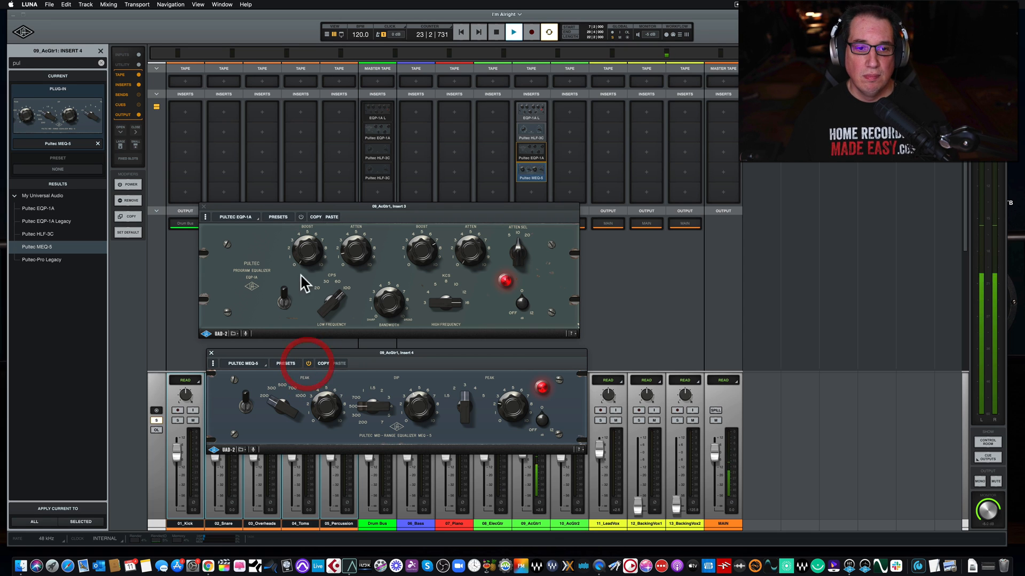
pyautogui.click(301, 217)
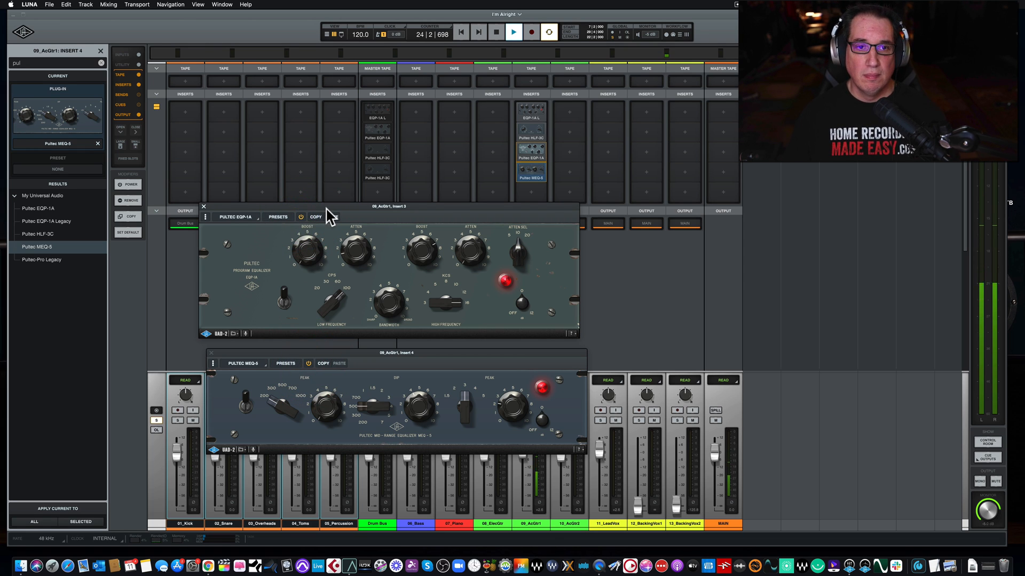
pyautogui.moveTo(326, 208); pyautogui.dragTo(326, 205)
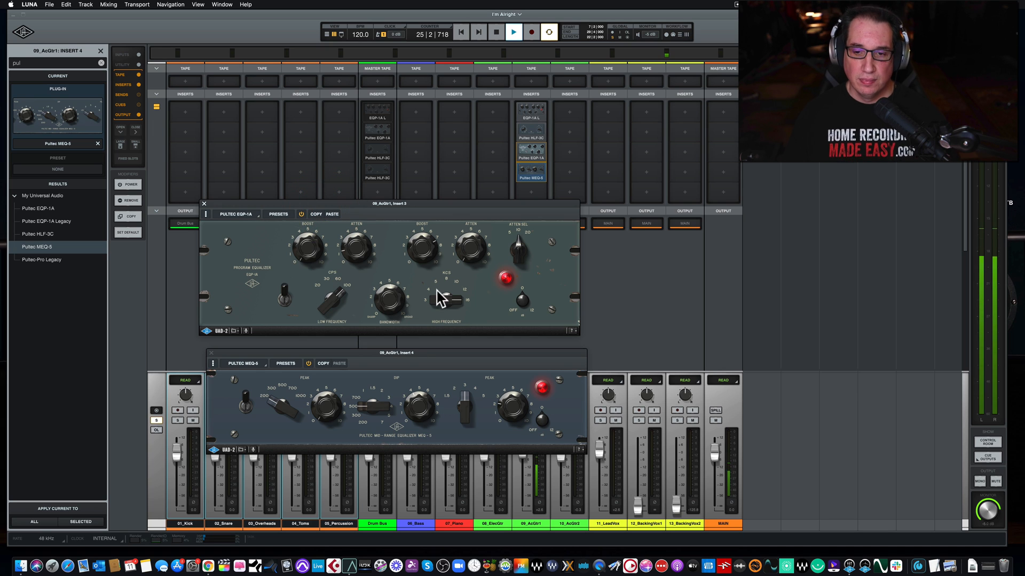
pyautogui.press('space')
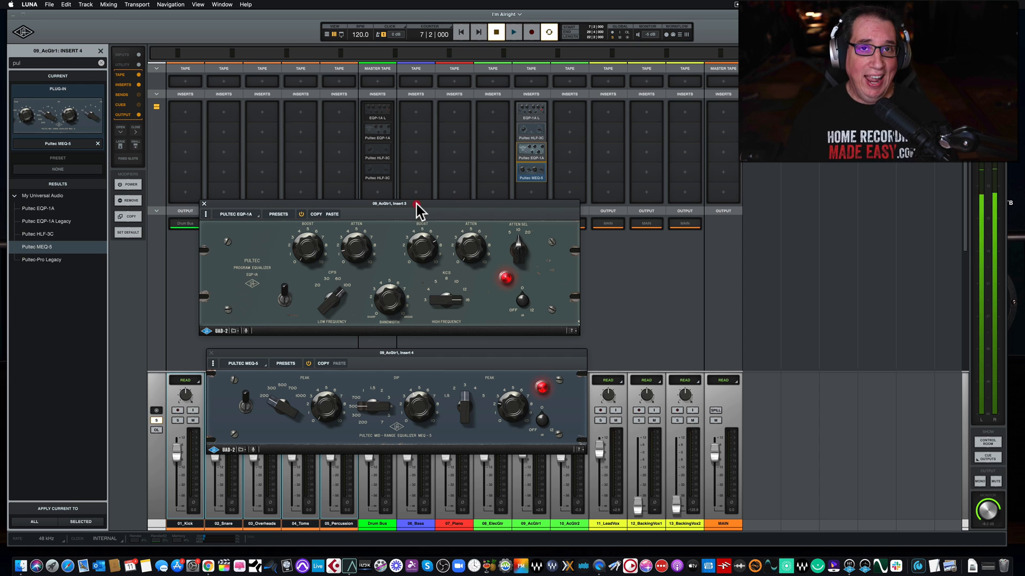
# - Shift the EQP-1A and MEQ-5 windows down and to the left to free space above them
pyautogui.moveTo(416, 204); pyautogui.dragTo(418, 211)
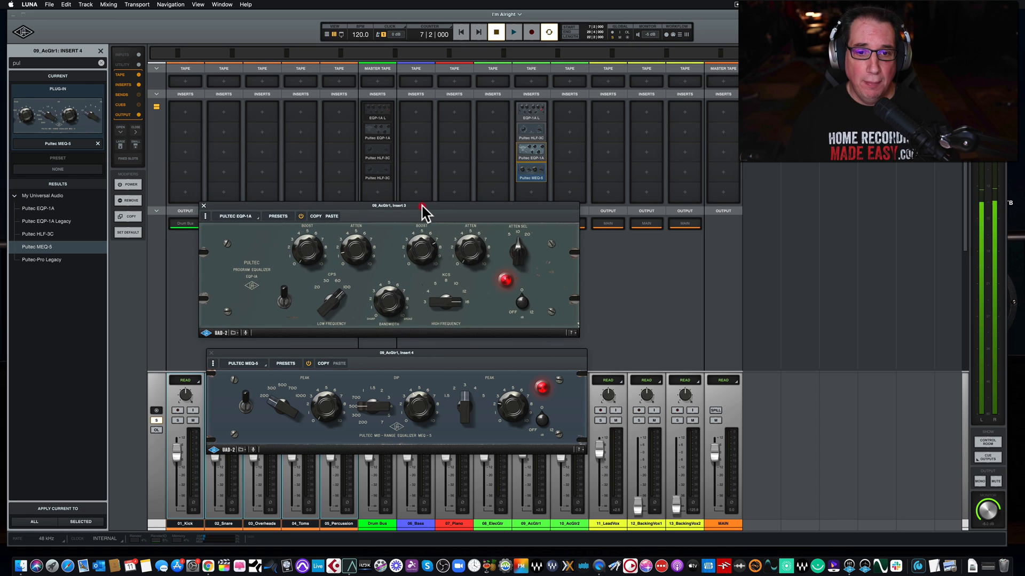
pyautogui.moveTo(291, 352); pyautogui.dragTo(243, 392)
pyautogui.moveTo(257, 211); pyautogui.dragTo(216, 229)
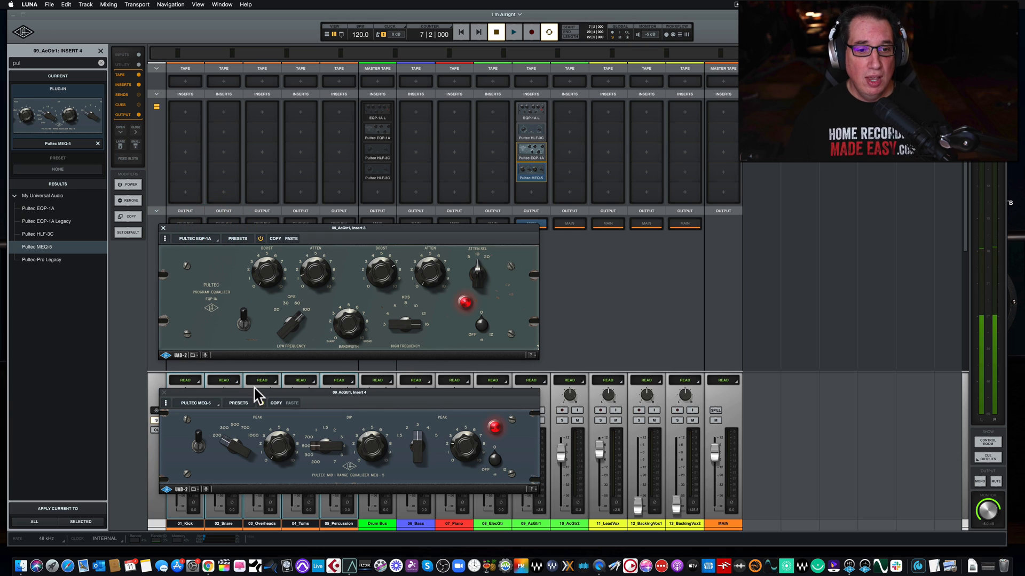
pyautogui.moveTo(255, 388); pyautogui.dragTo(251, 381)
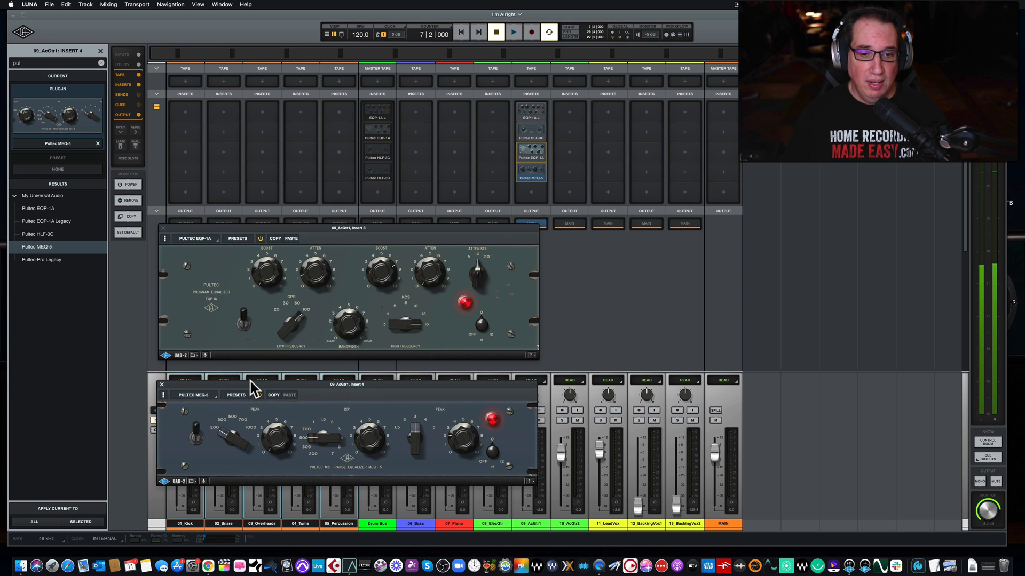
# - Open the HLF-3C from the second insert of 09_AcGtr1 and stack its window above the EQP-1A and MEQ-5, closing the gaps
pyautogui.click(528, 136)
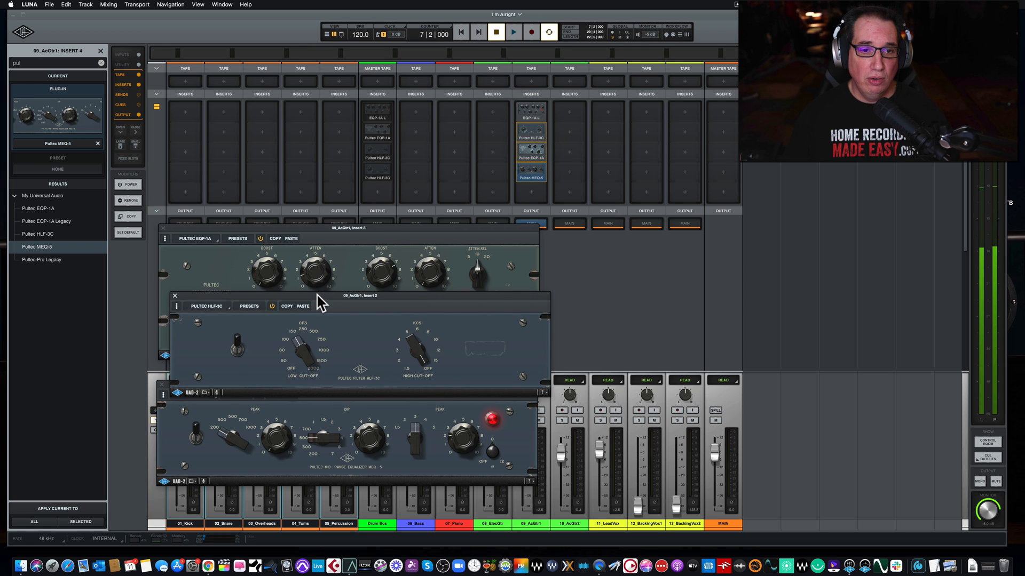
pyautogui.moveTo(317, 294); pyautogui.dragTo(308, 110)
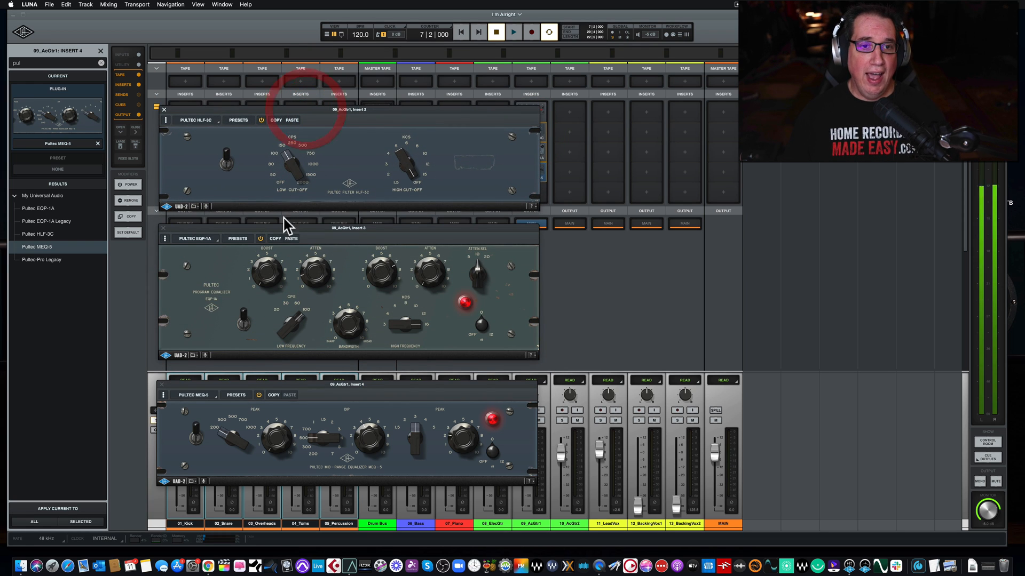
pyautogui.moveTo(279, 229); pyautogui.dragTo(276, 221)
pyautogui.moveTo(274, 385); pyautogui.dragTo(272, 370)
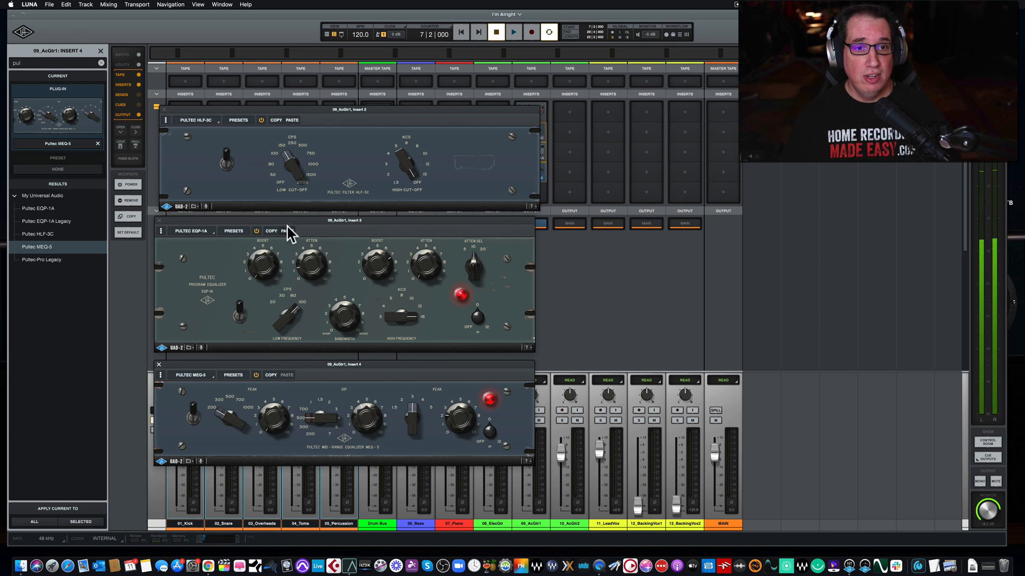
pyautogui.moveTo(293, 219); pyautogui.dragTo(294, 219)
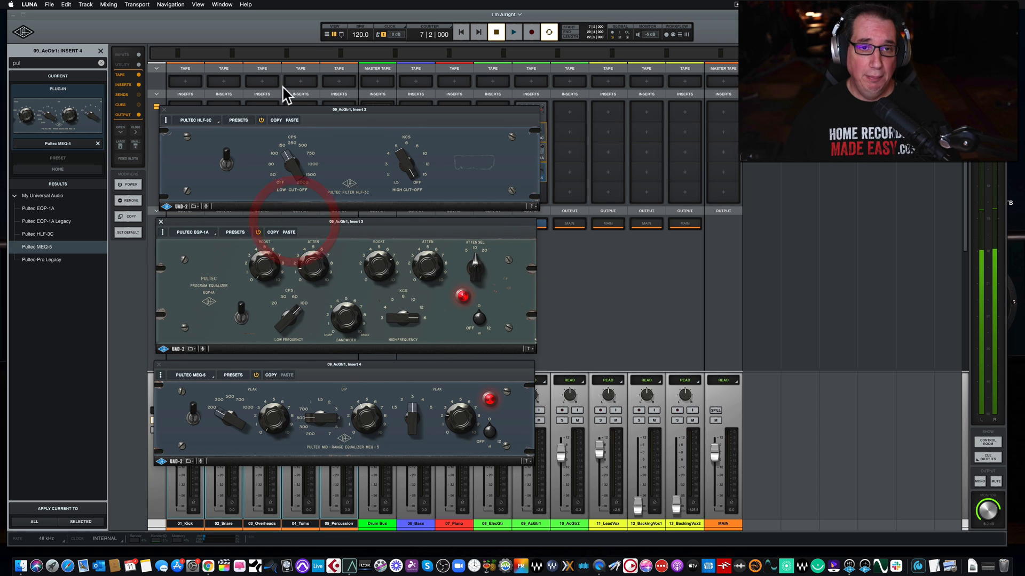
pyautogui.moveTo(292, 109); pyautogui.dragTo(290, 110)
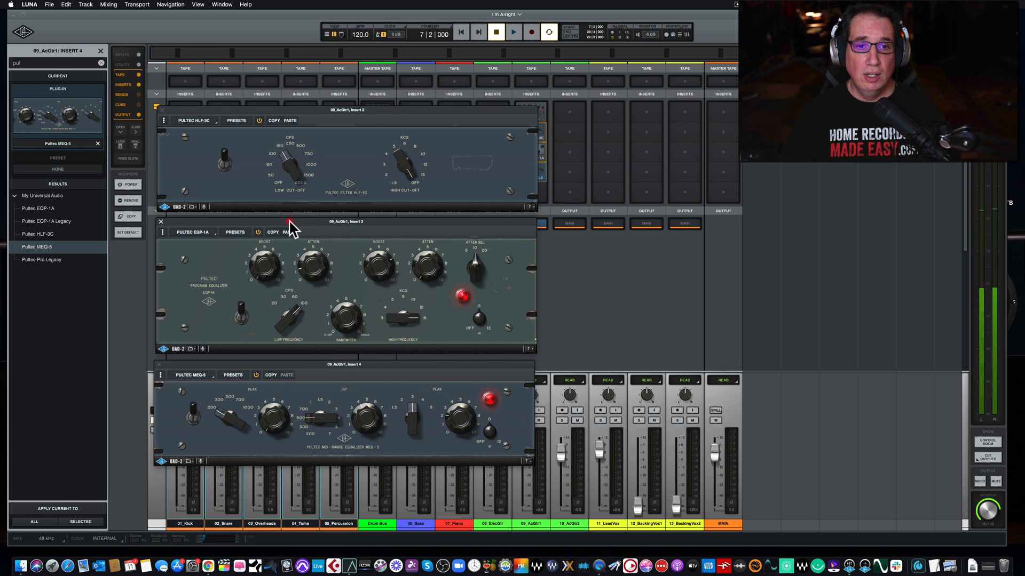
pyautogui.moveTo(290, 218); pyautogui.dragTo(288, 219)
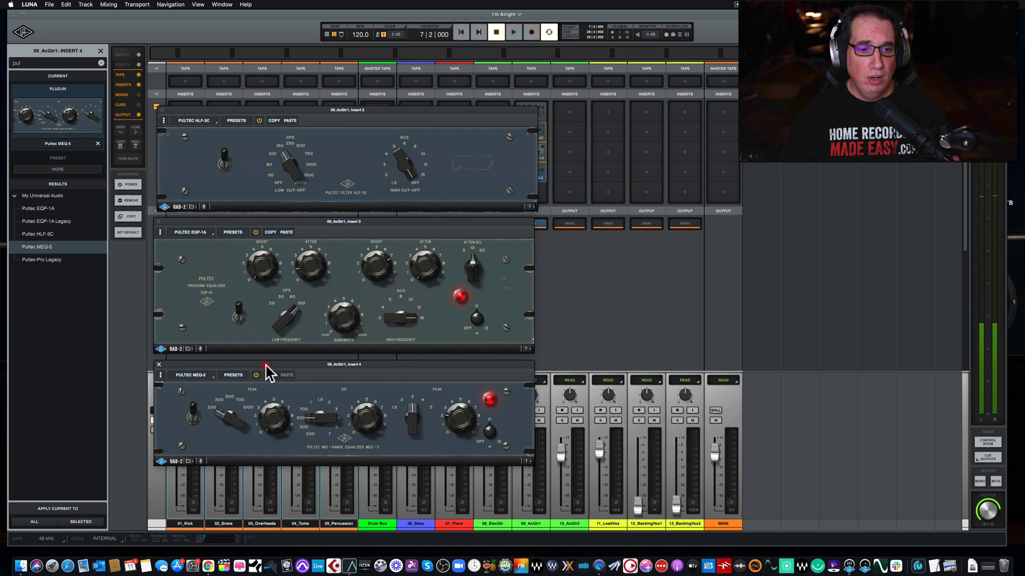
pyautogui.moveTo(266, 363); pyautogui.dragTo(263, 364)
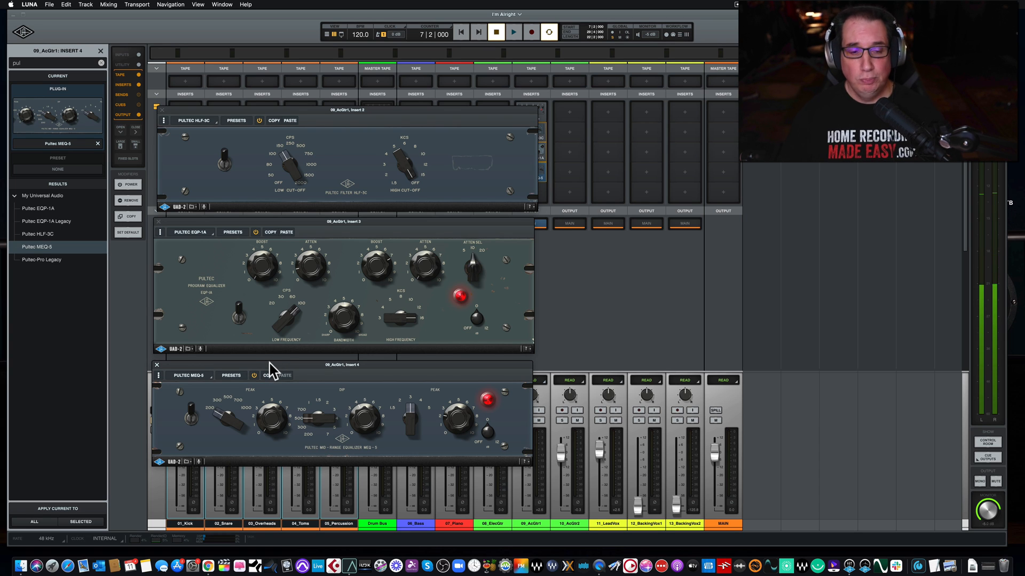
pyautogui.moveTo(269, 363); pyautogui.dragTo(270, 362)
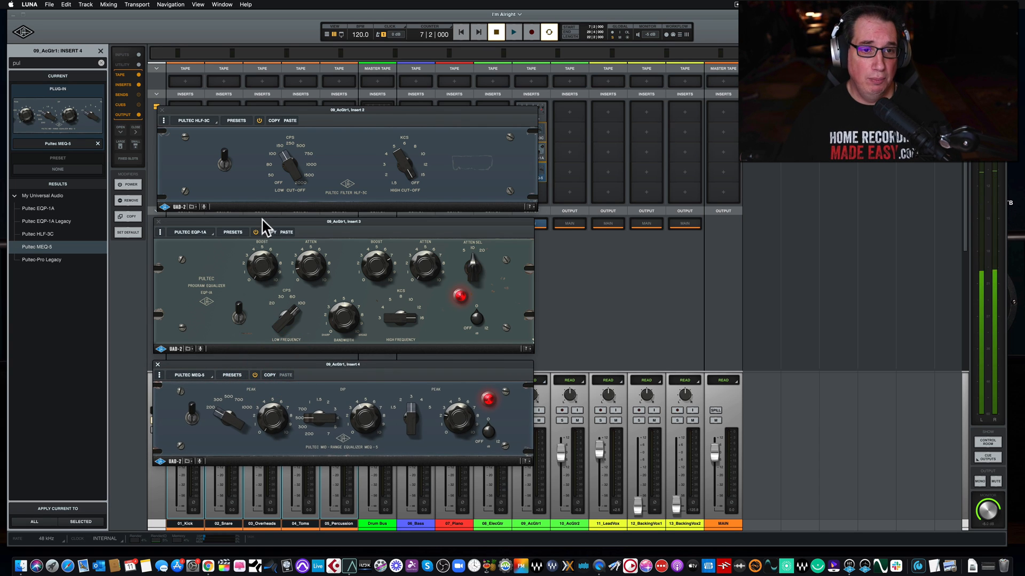
pyautogui.moveTo(262, 219); pyautogui.dragTo(262, 218)
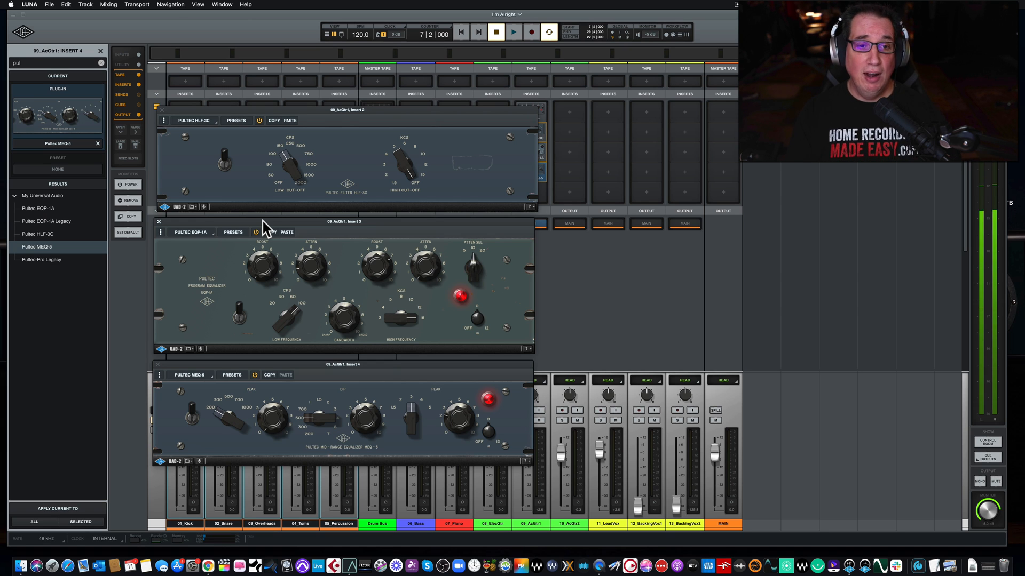
pyautogui.moveTo(261, 220); pyautogui.dragTo(260, 219)
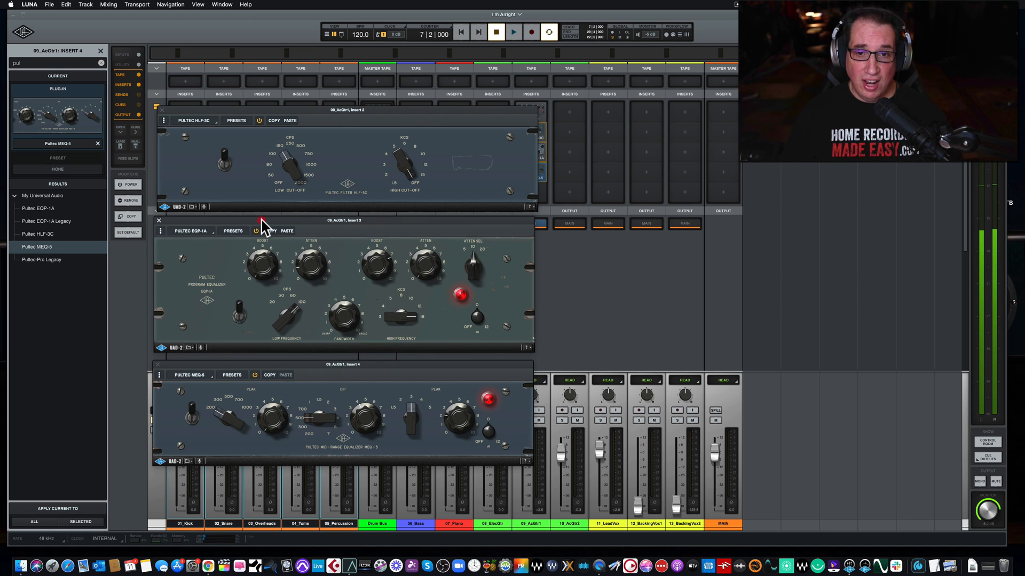